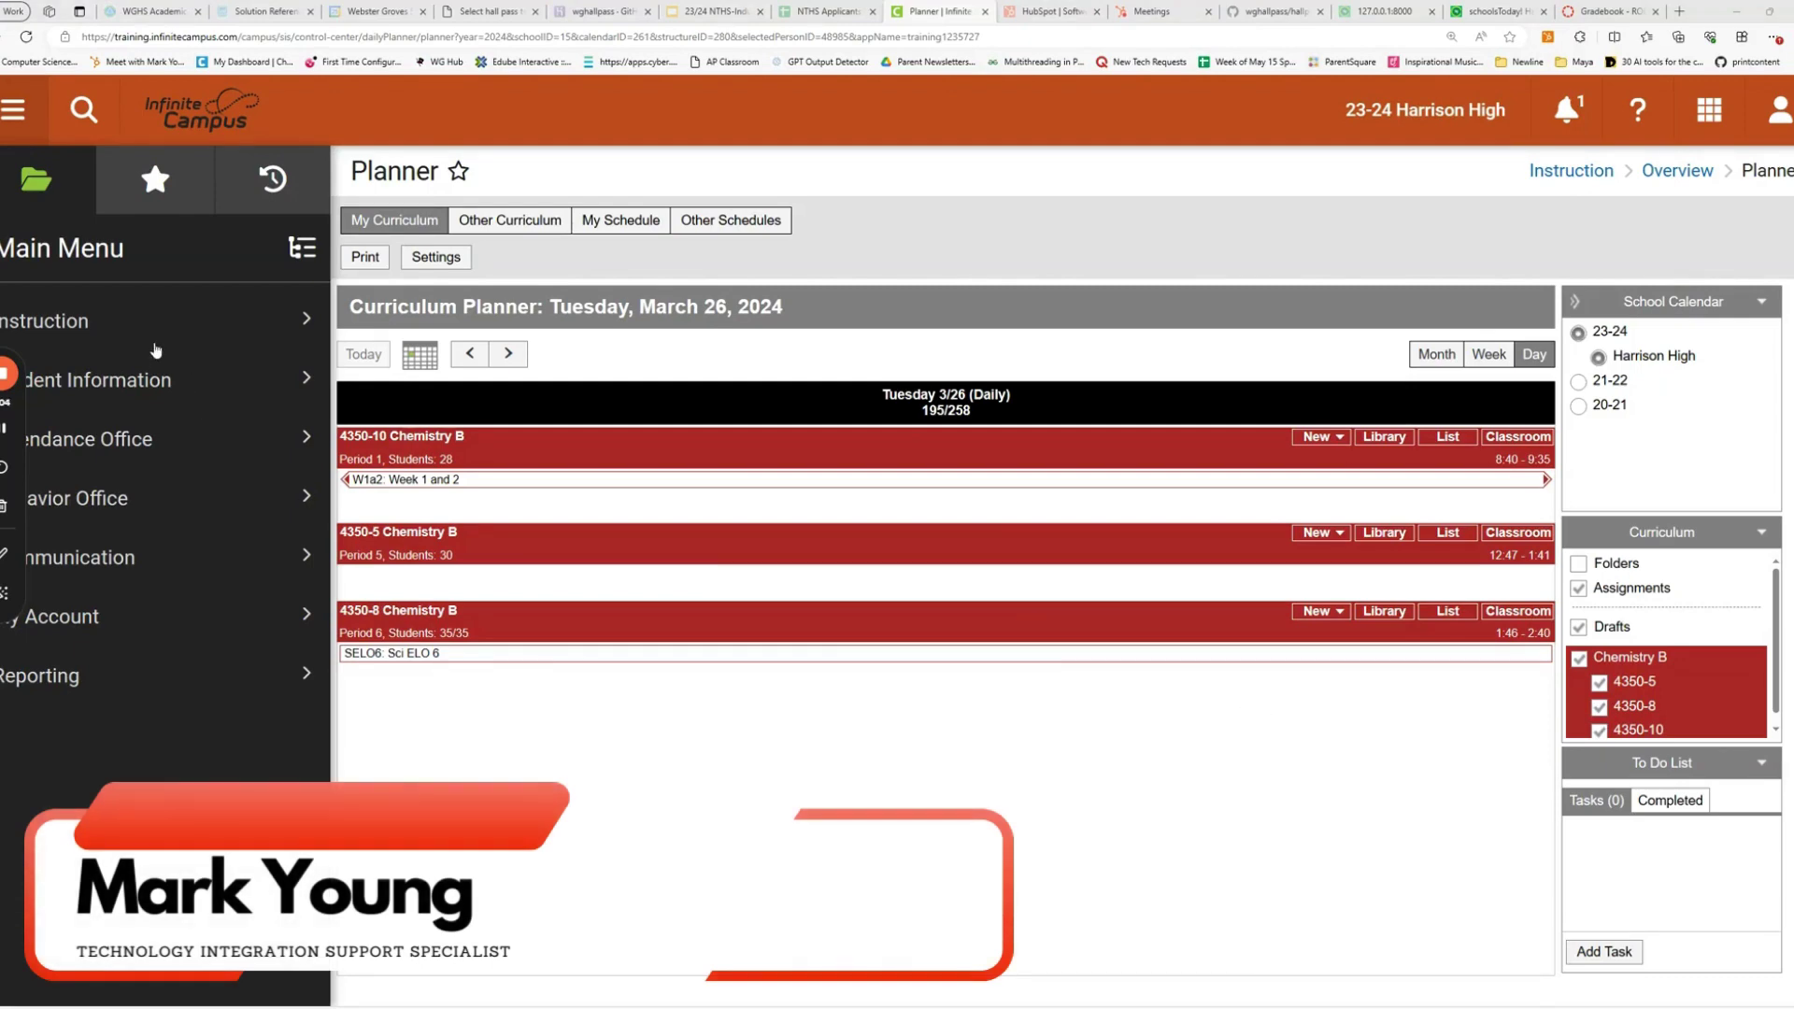
# Open the Curriculum Planner and browse the March 2024 month and Mar 25–29 week, then return to March 26.
pyautogui.click(99, 329)
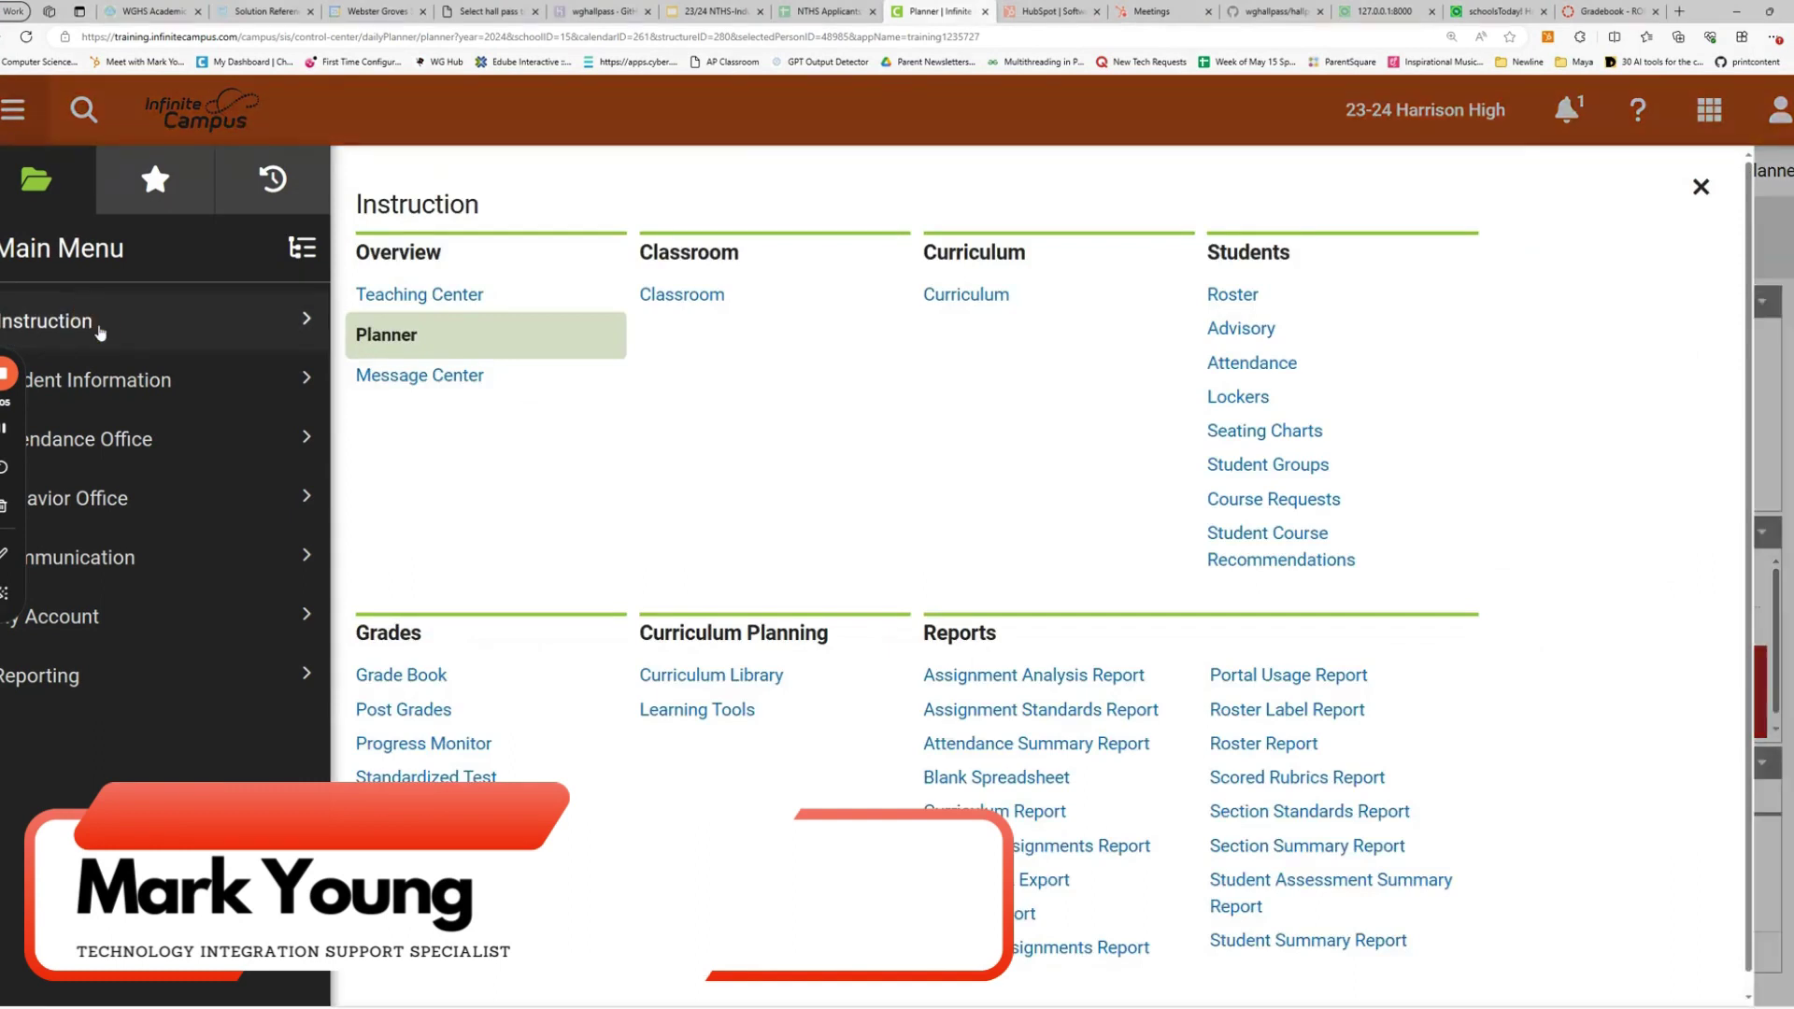
pyautogui.click(389, 344)
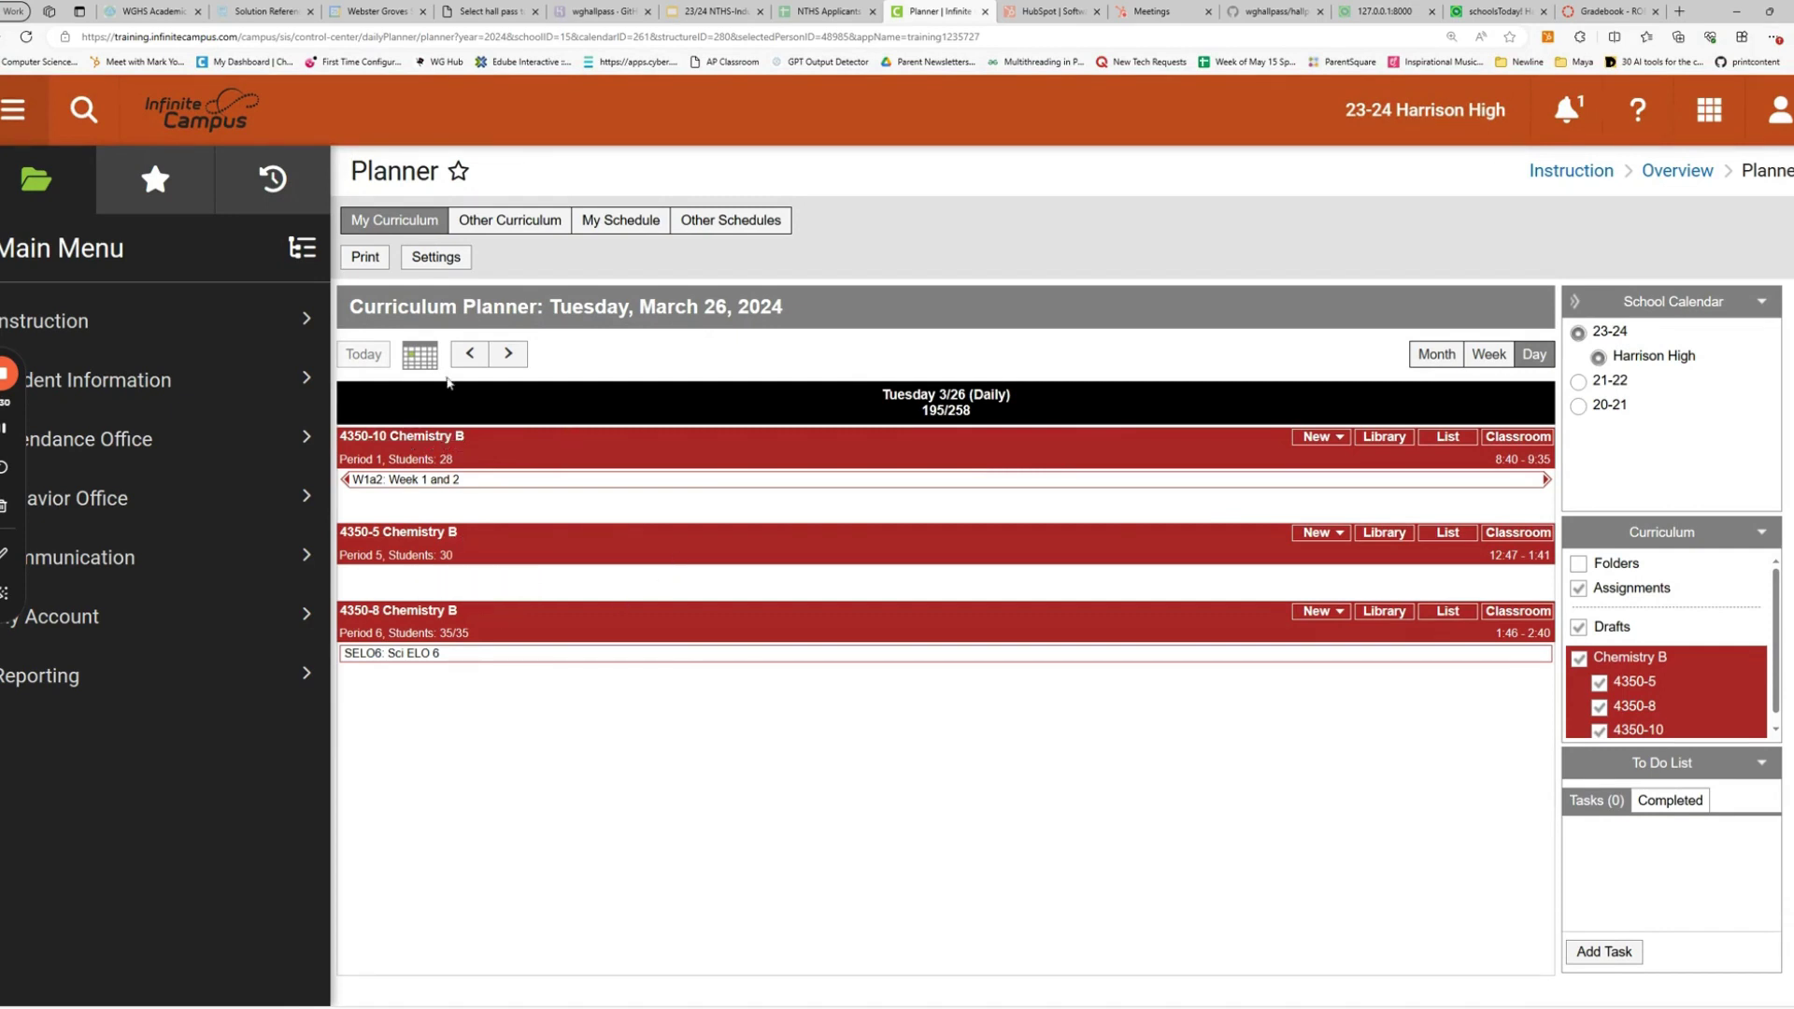
pyautogui.click(369, 357)
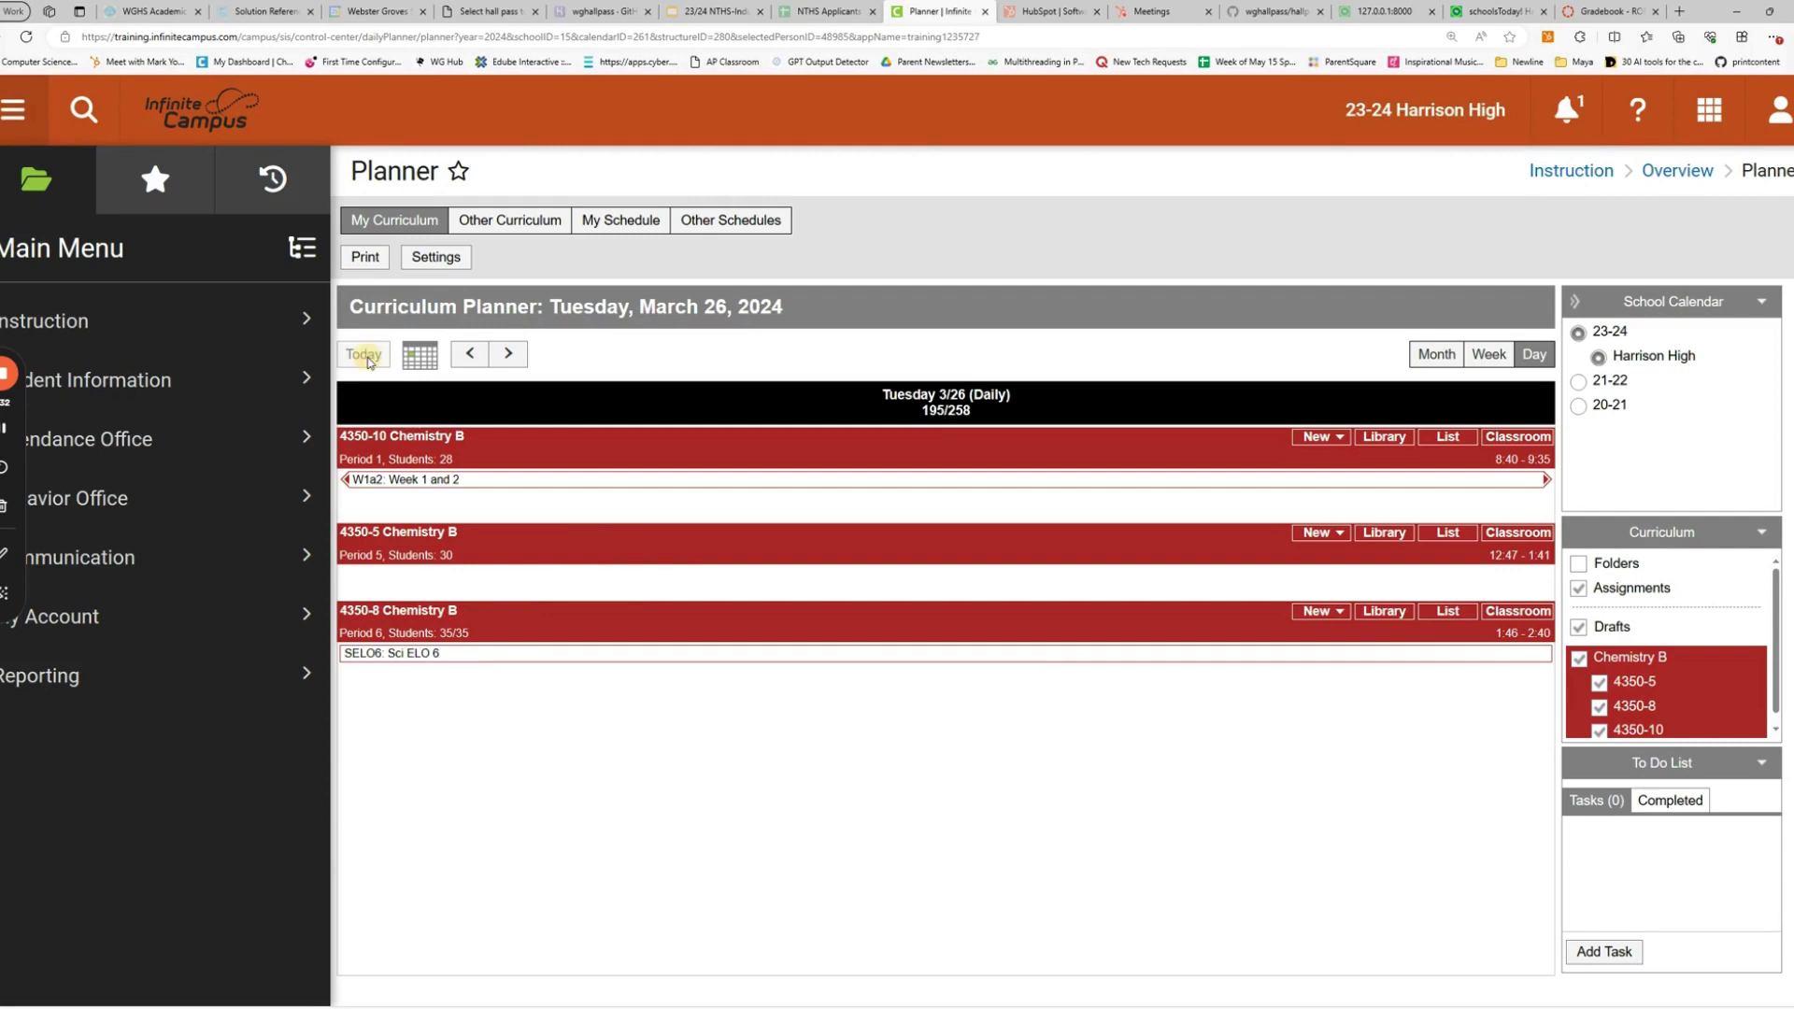
pyautogui.click(421, 357)
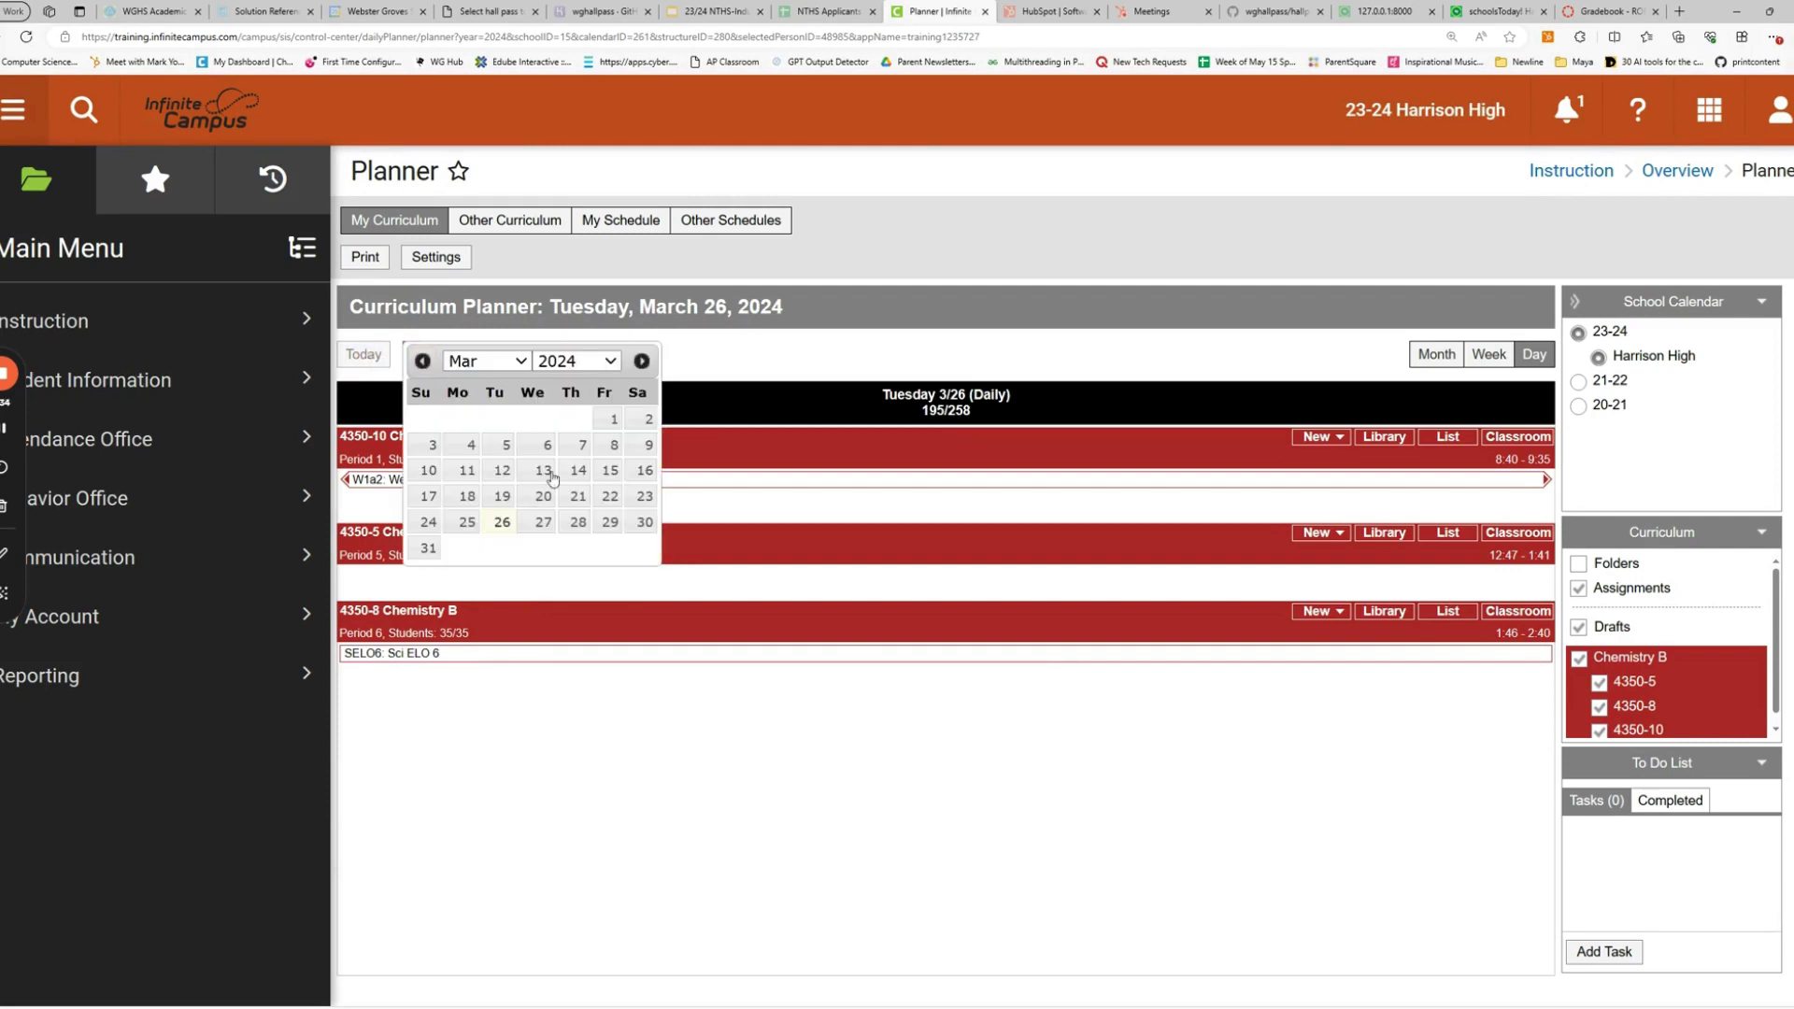
pyautogui.click(587, 766)
pyautogui.click(1427, 364)
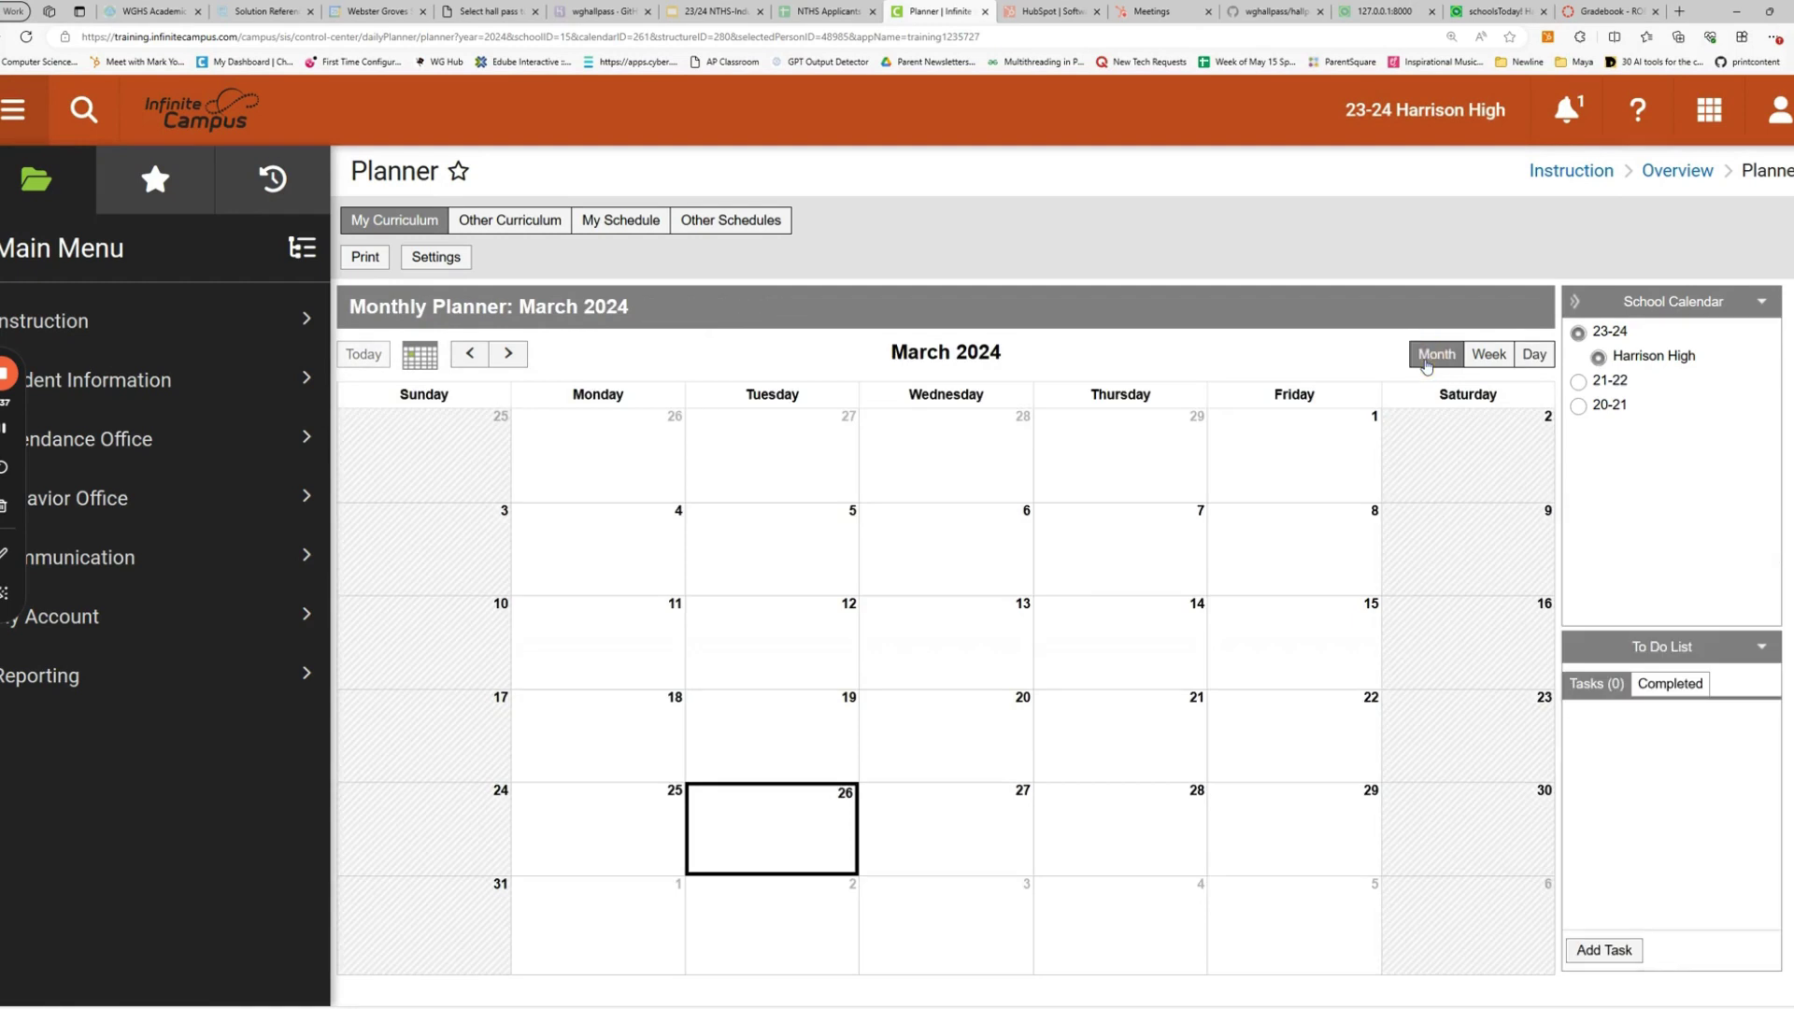
pyautogui.click(1490, 362)
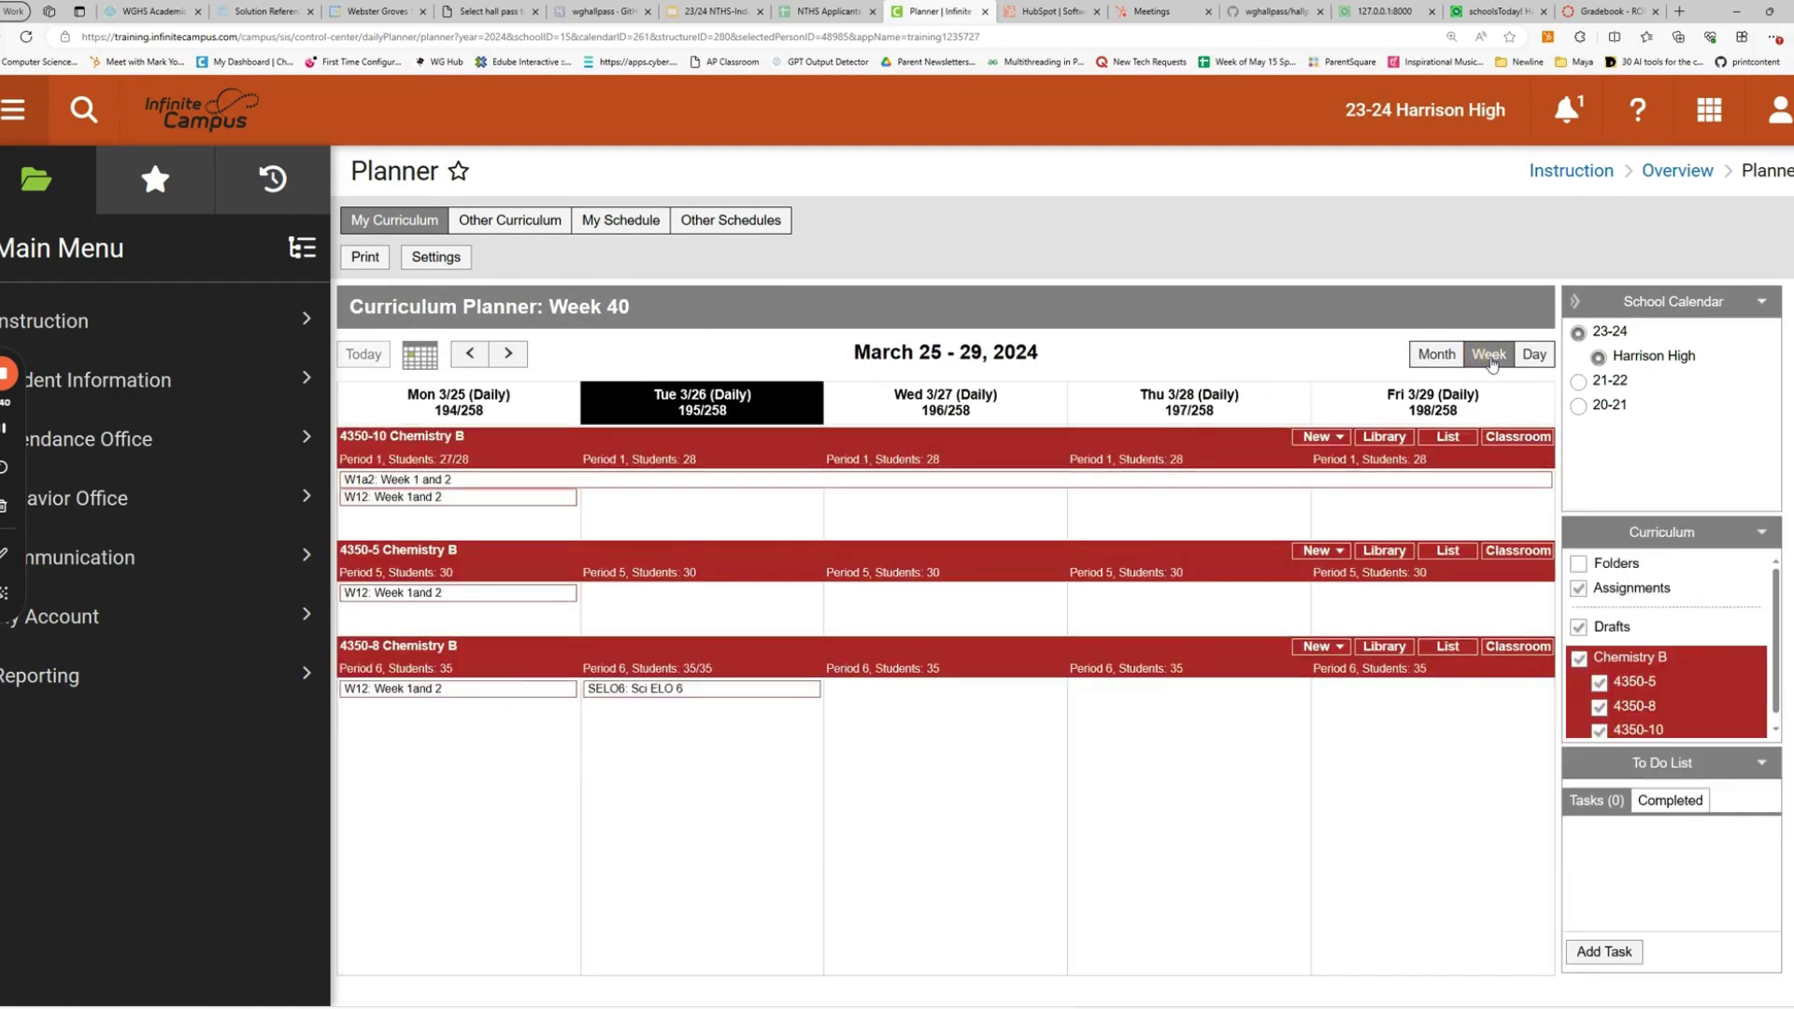
pyautogui.click(1534, 355)
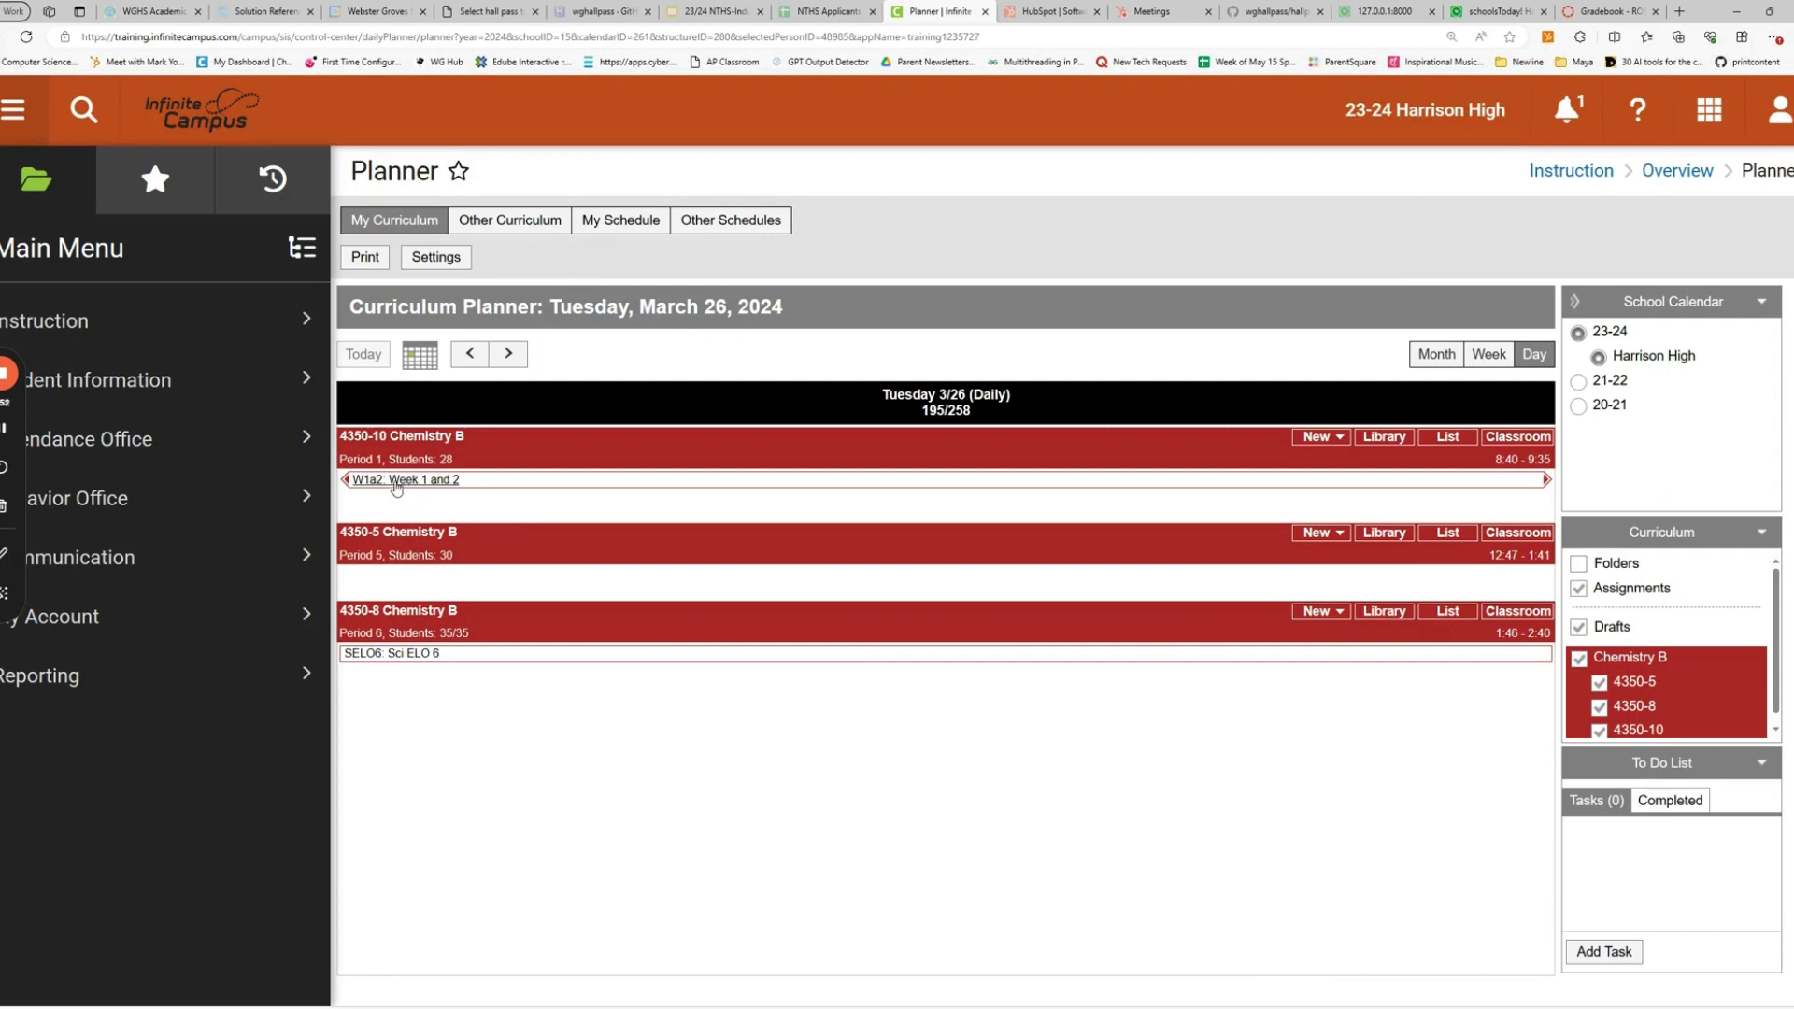
# Open the W1a2 'Week 1 and 2' assignment and view its Details, Reflections and Content tabs.
pyautogui.moveTo(397, 488)
pyautogui.click(396, 482)
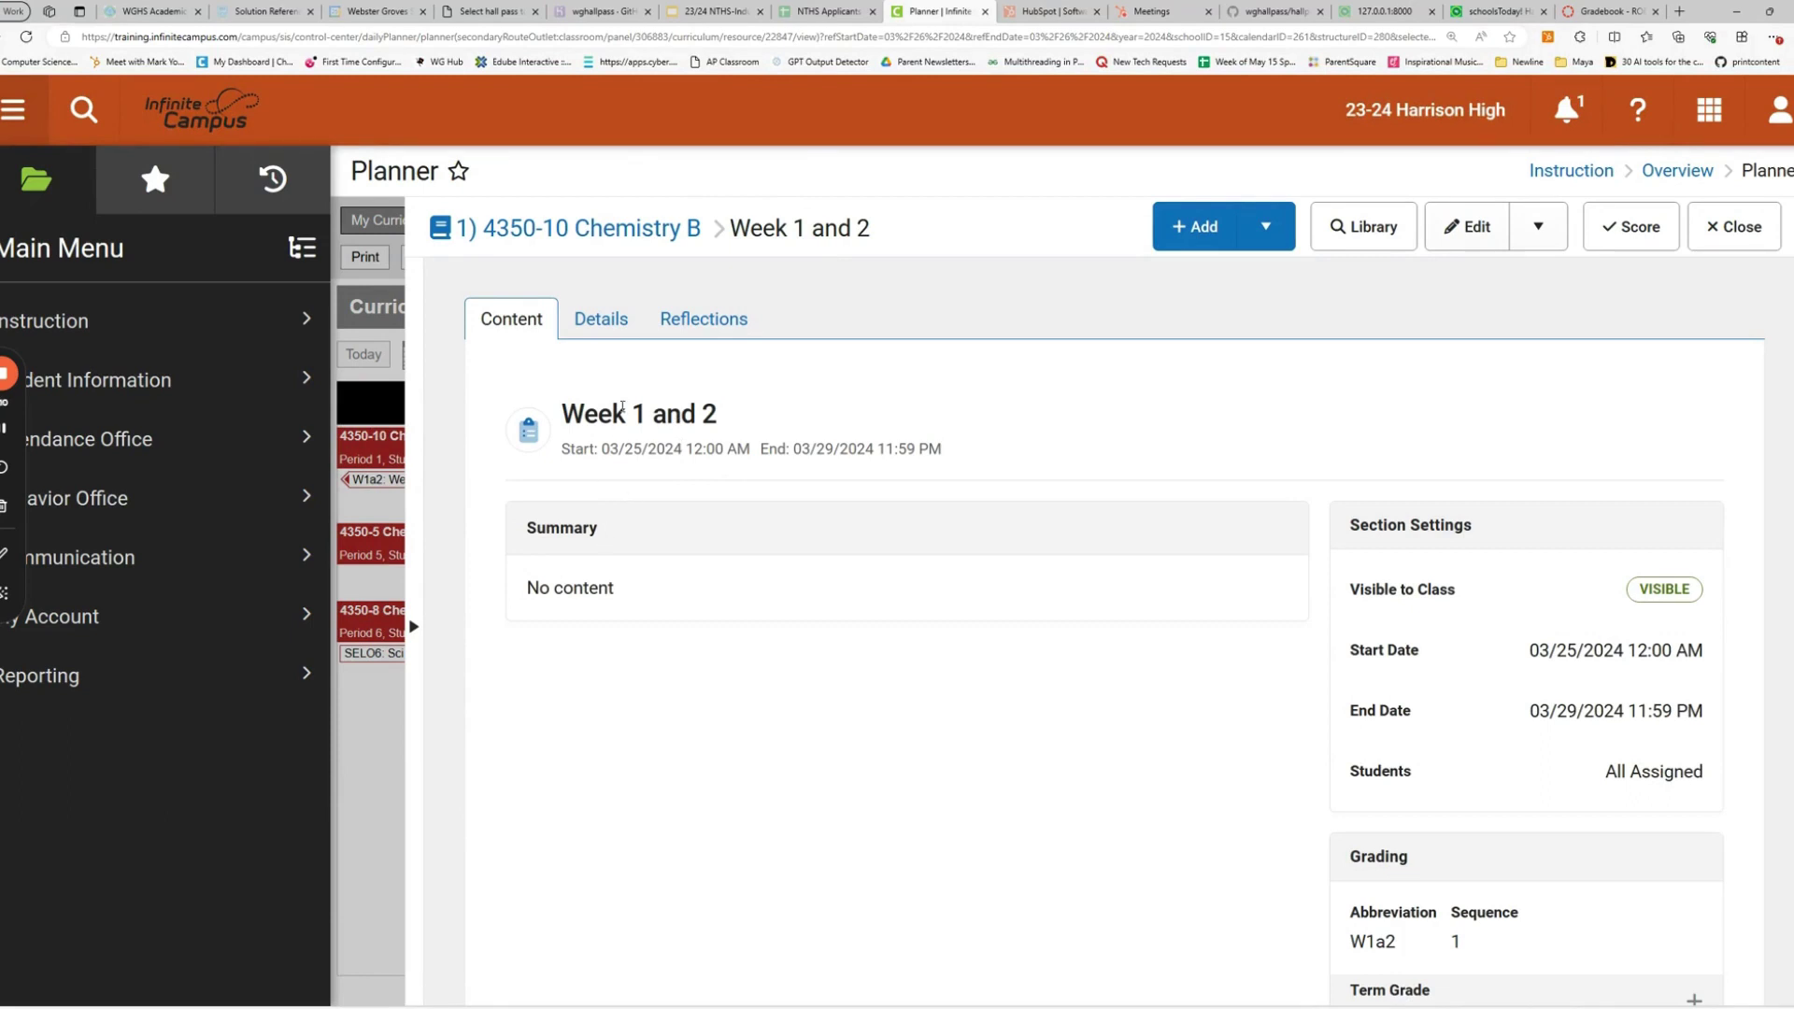
pyautogui.moveTo(566, 415); pyautogui.dragTo(727, 414)
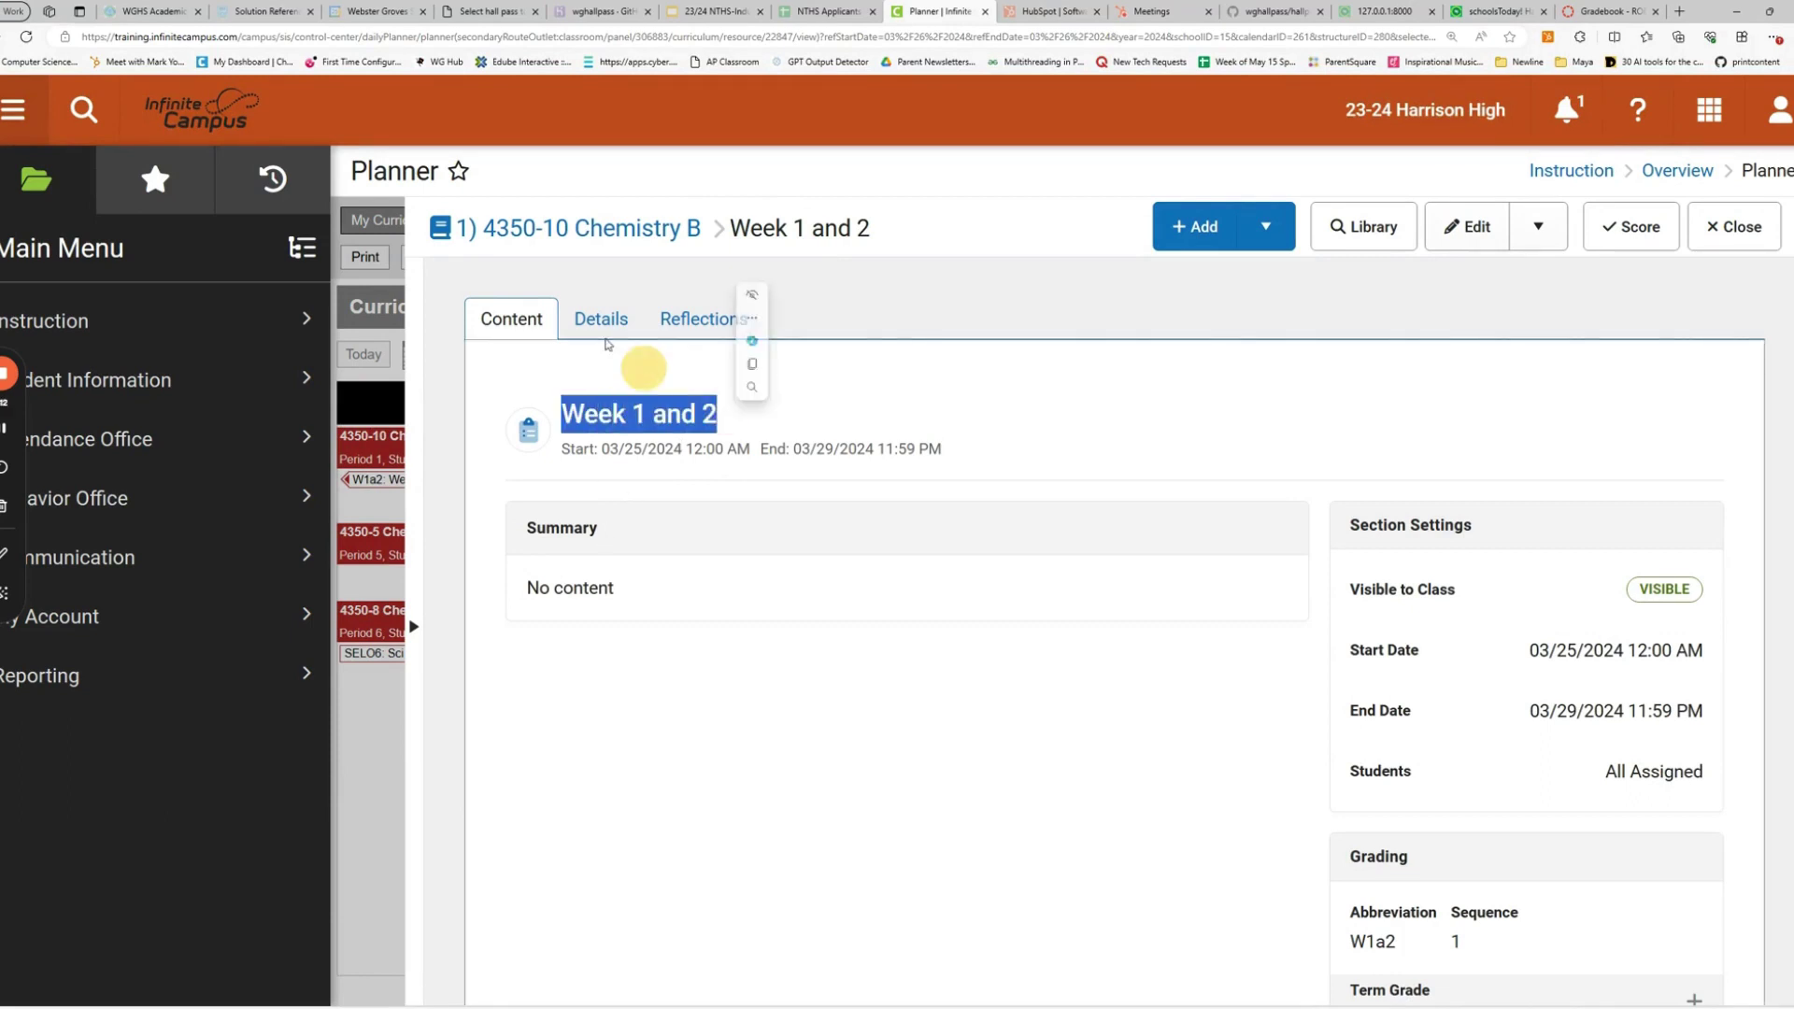
pyautogui.click(601, 321)
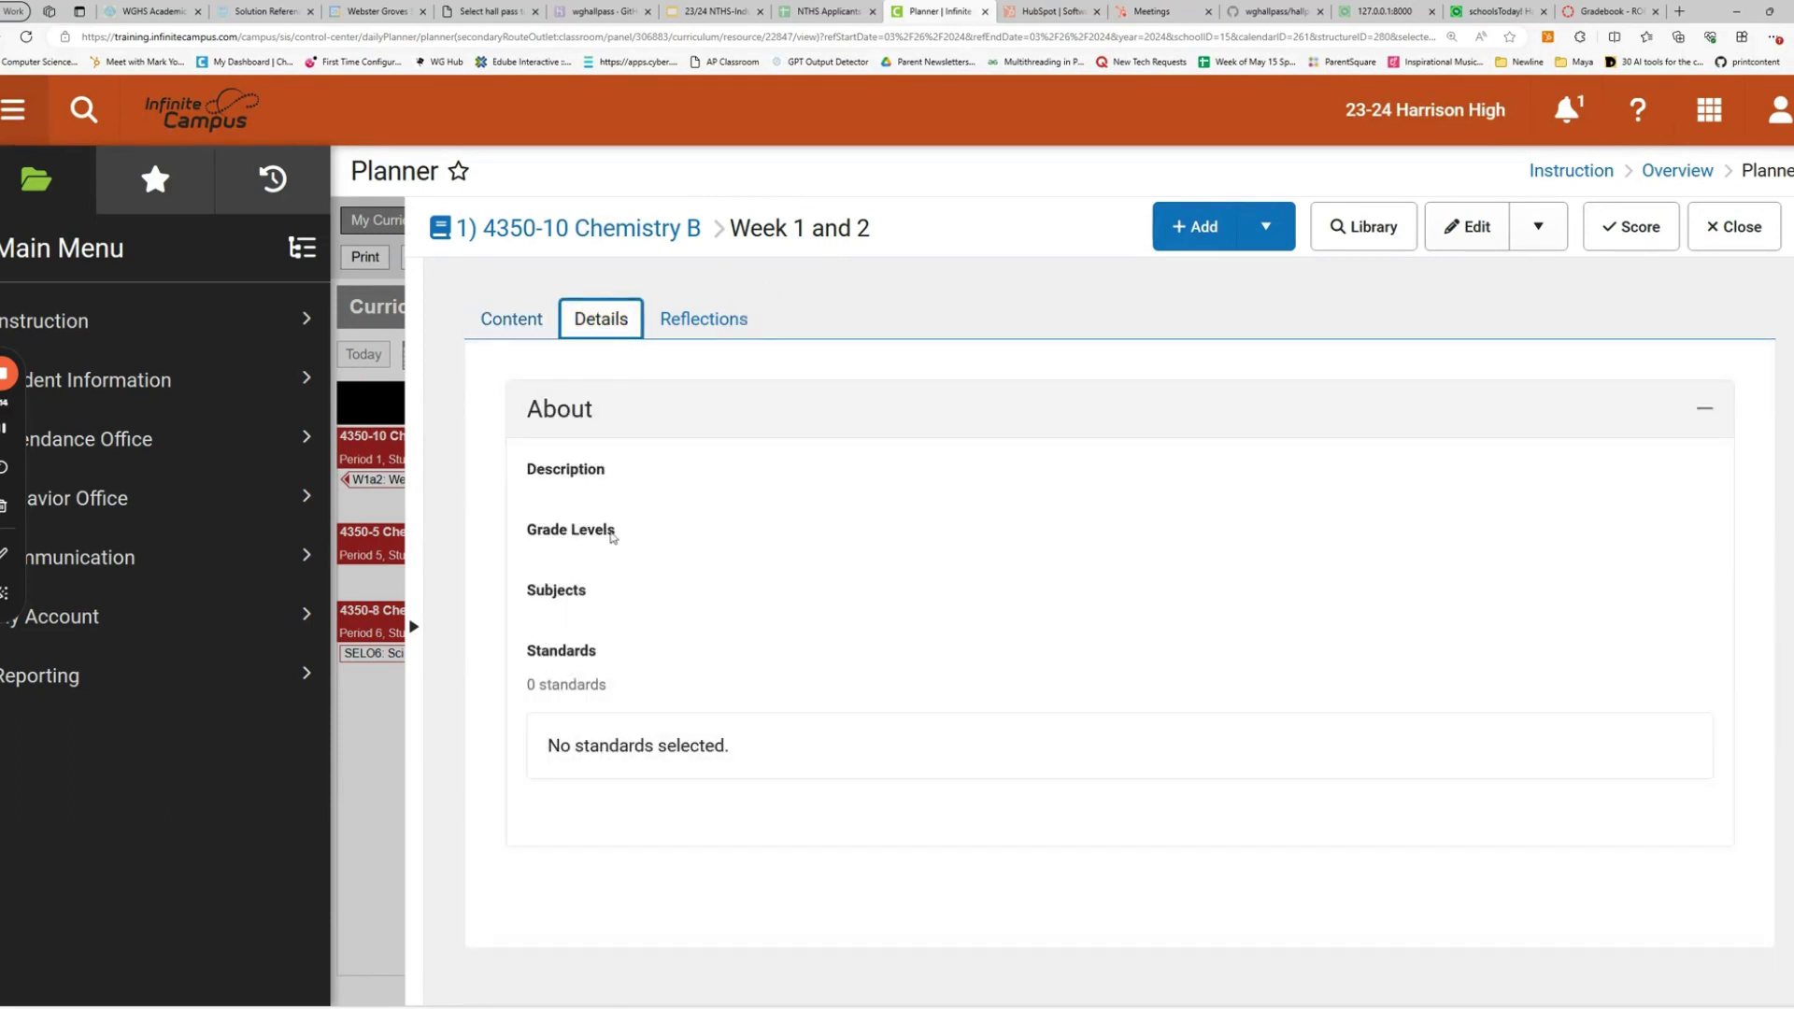
pyautogui.click(699, 320)
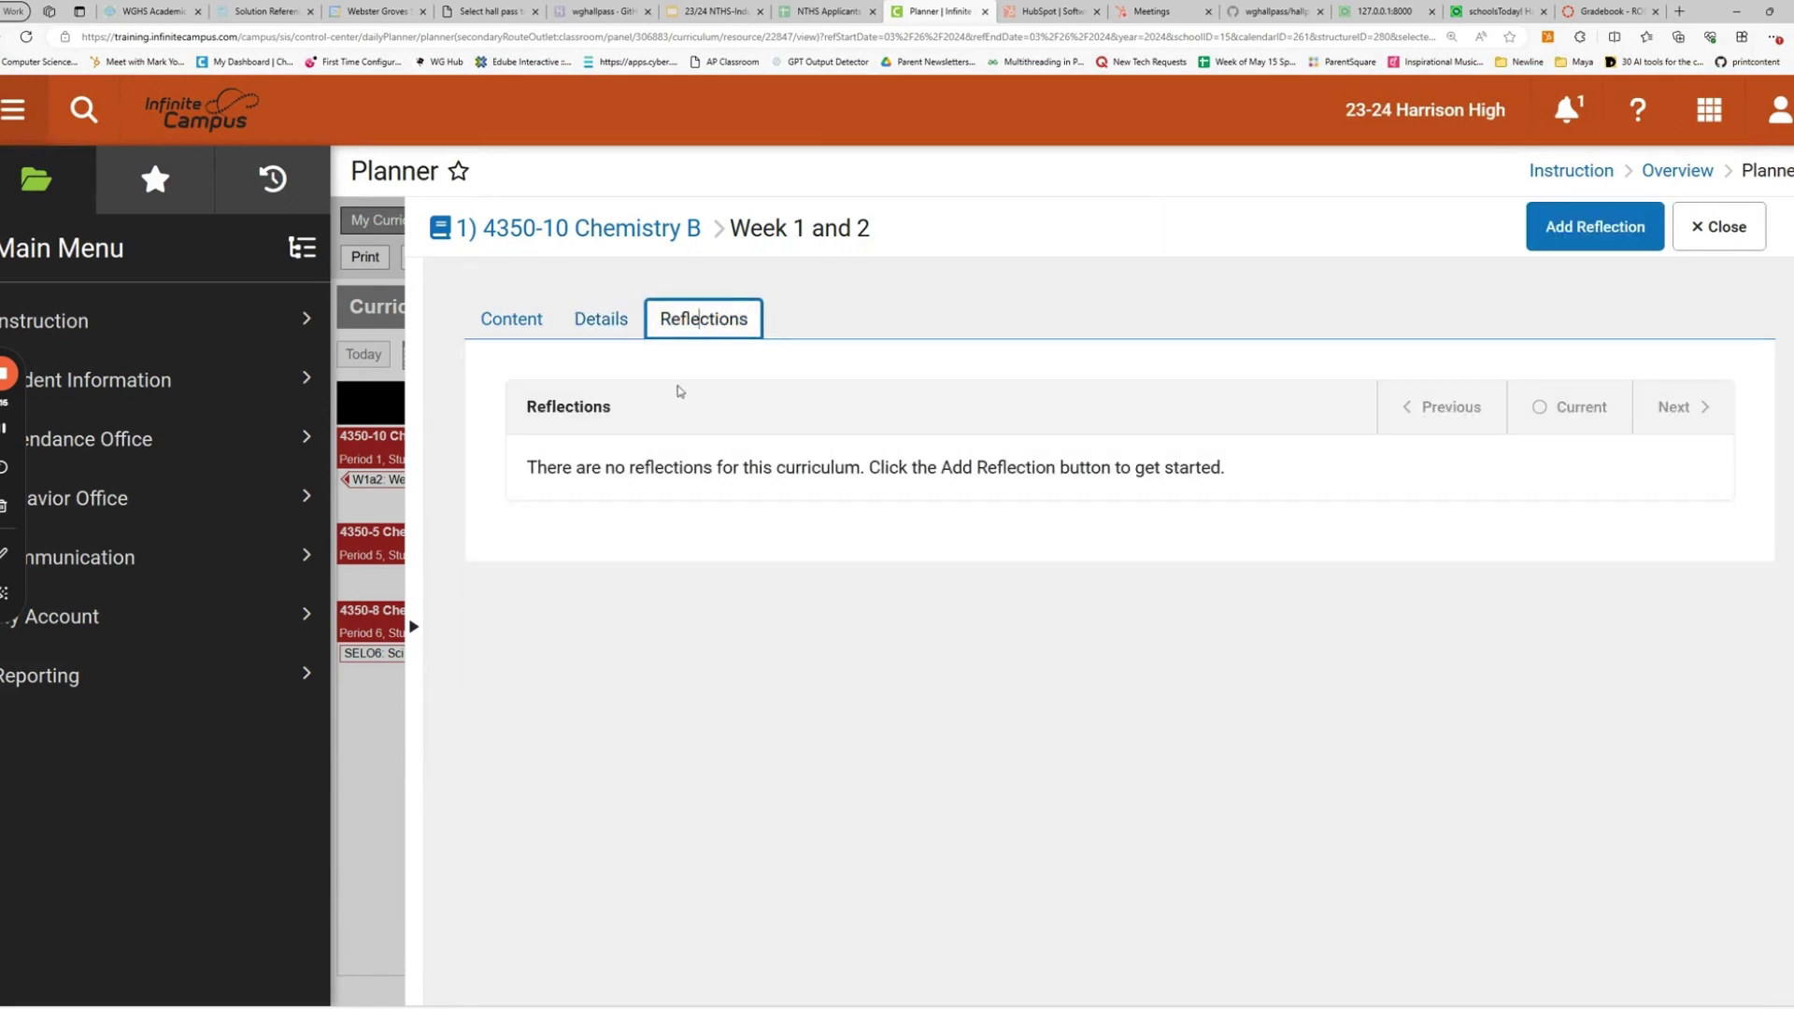
pyautogui.click(539, 334)
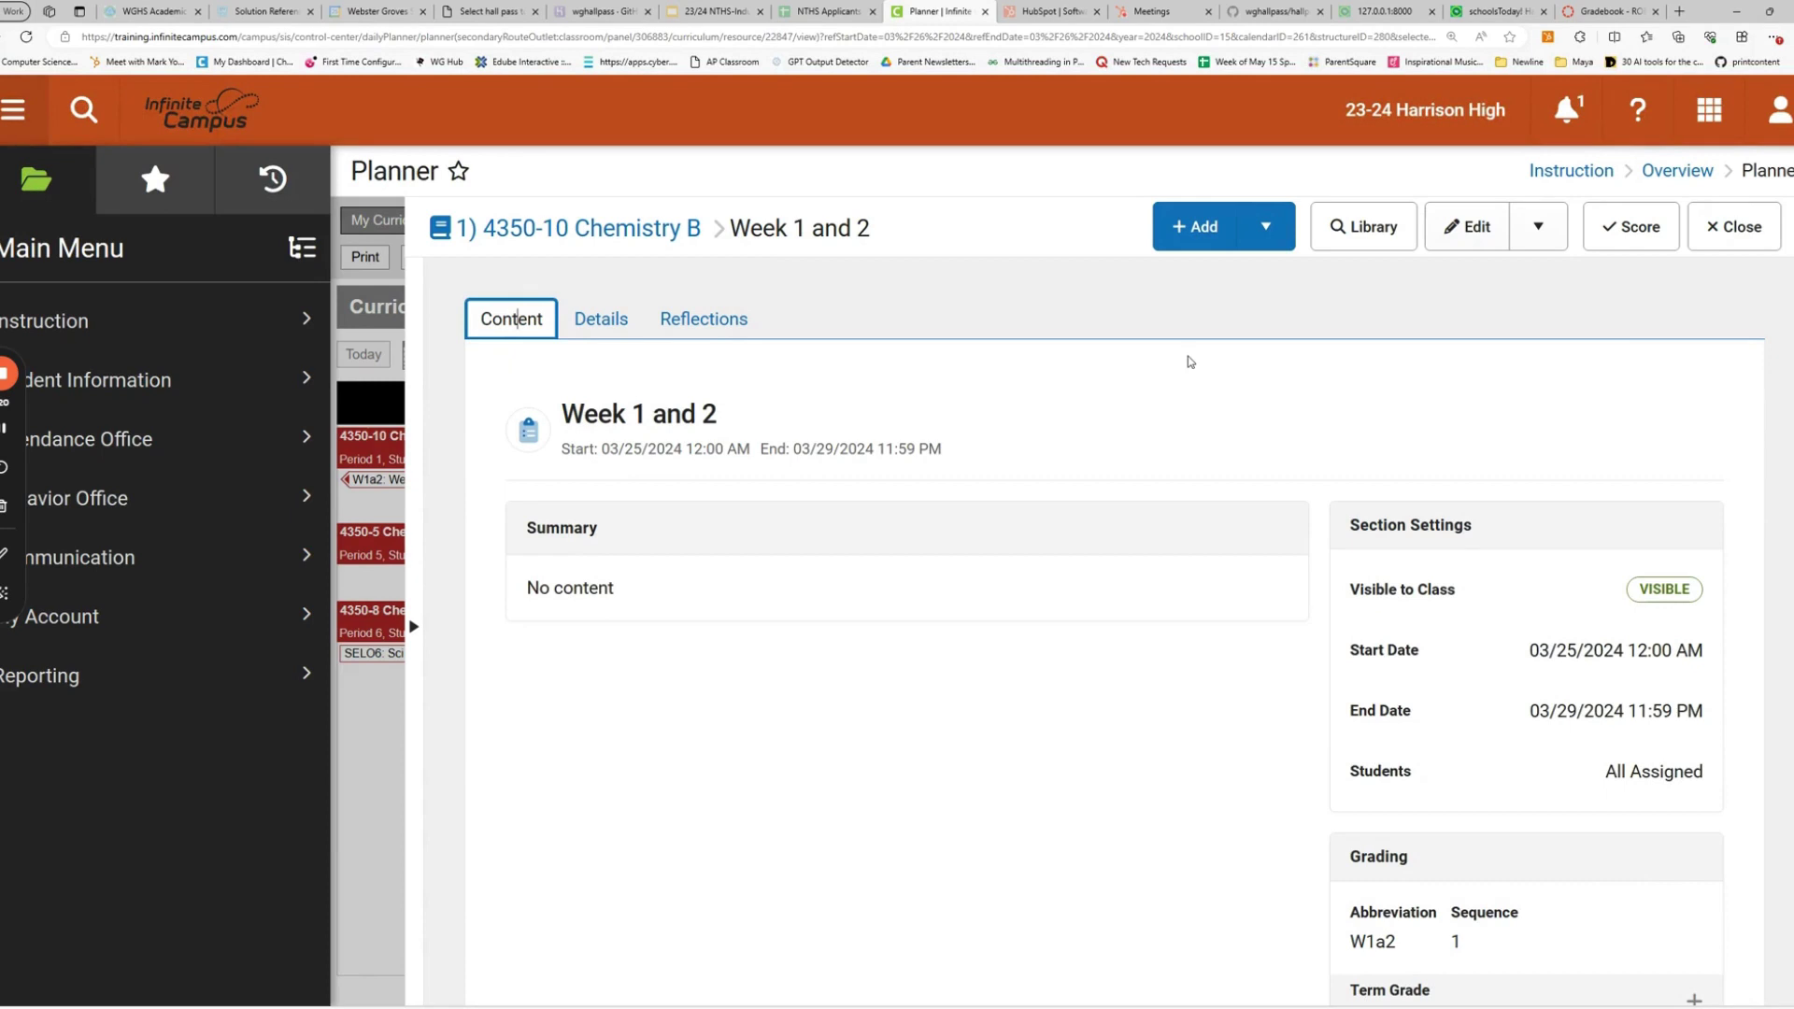
# Put the Week 1 and 2 assignment into edit mode and check its empty summary and 3/25–3/29 dates.
pyautogui.click(1494, 222)
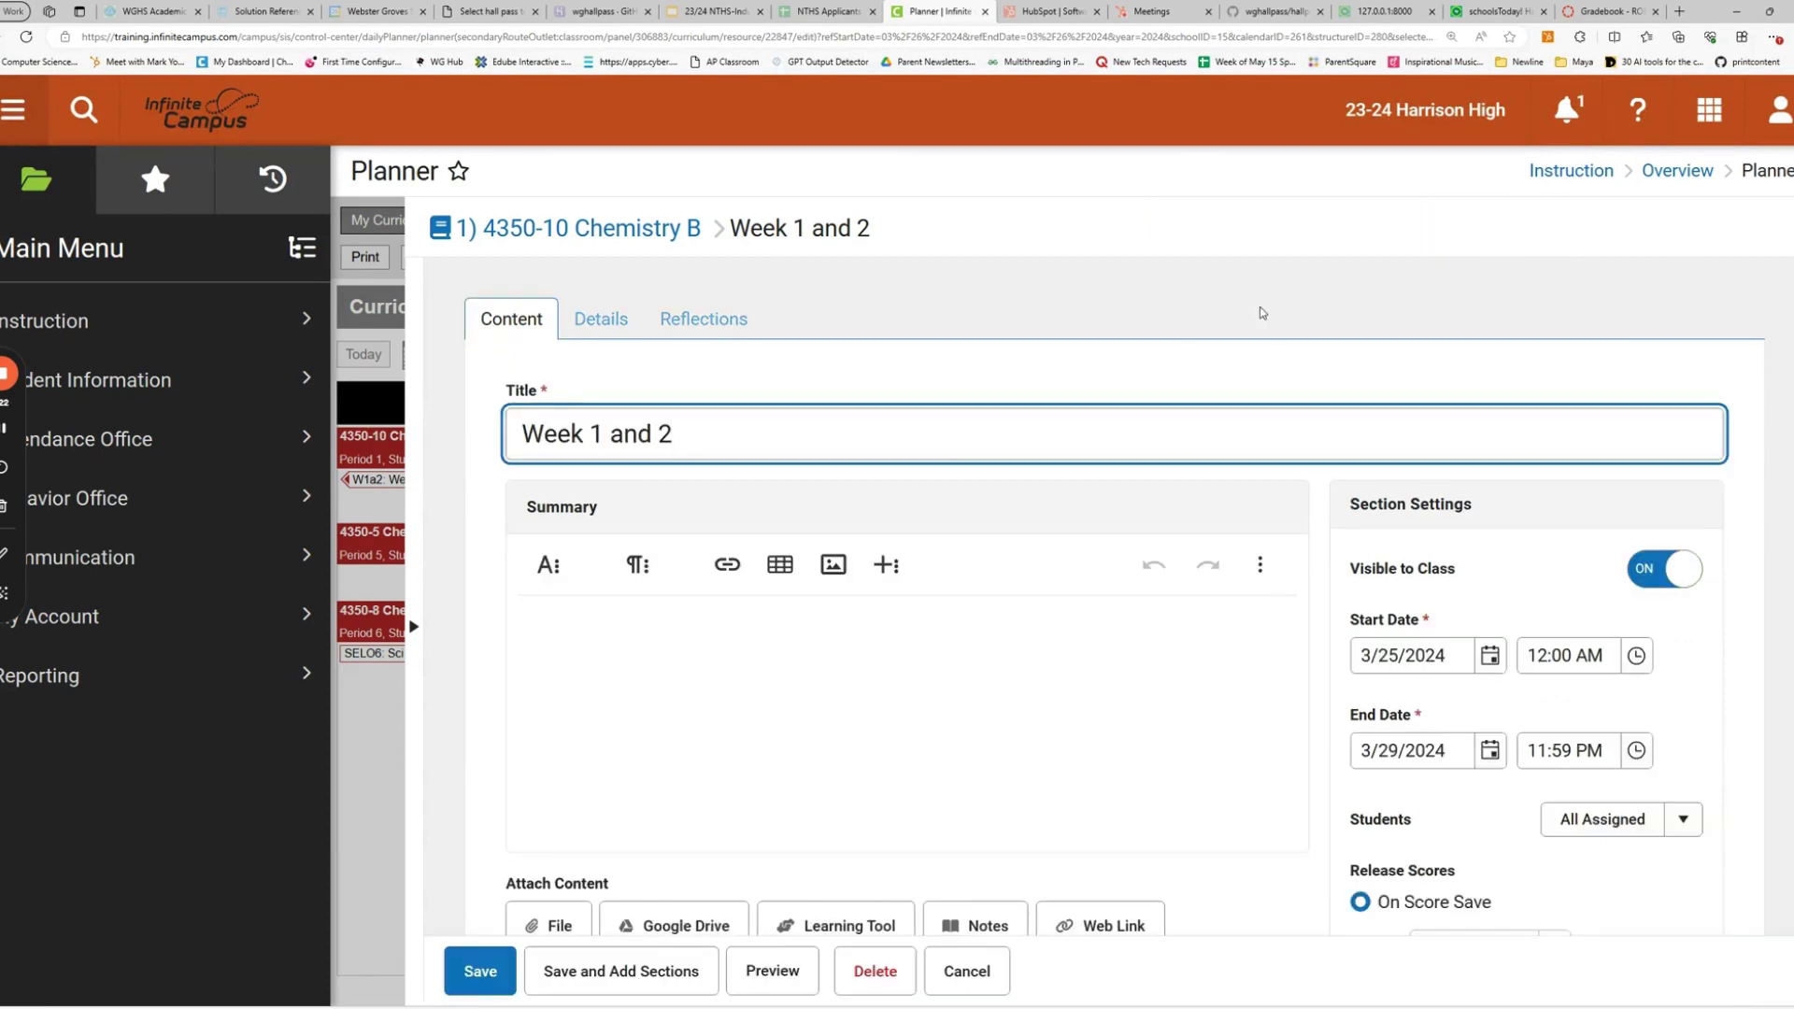
pyautogui.click(667, 628)
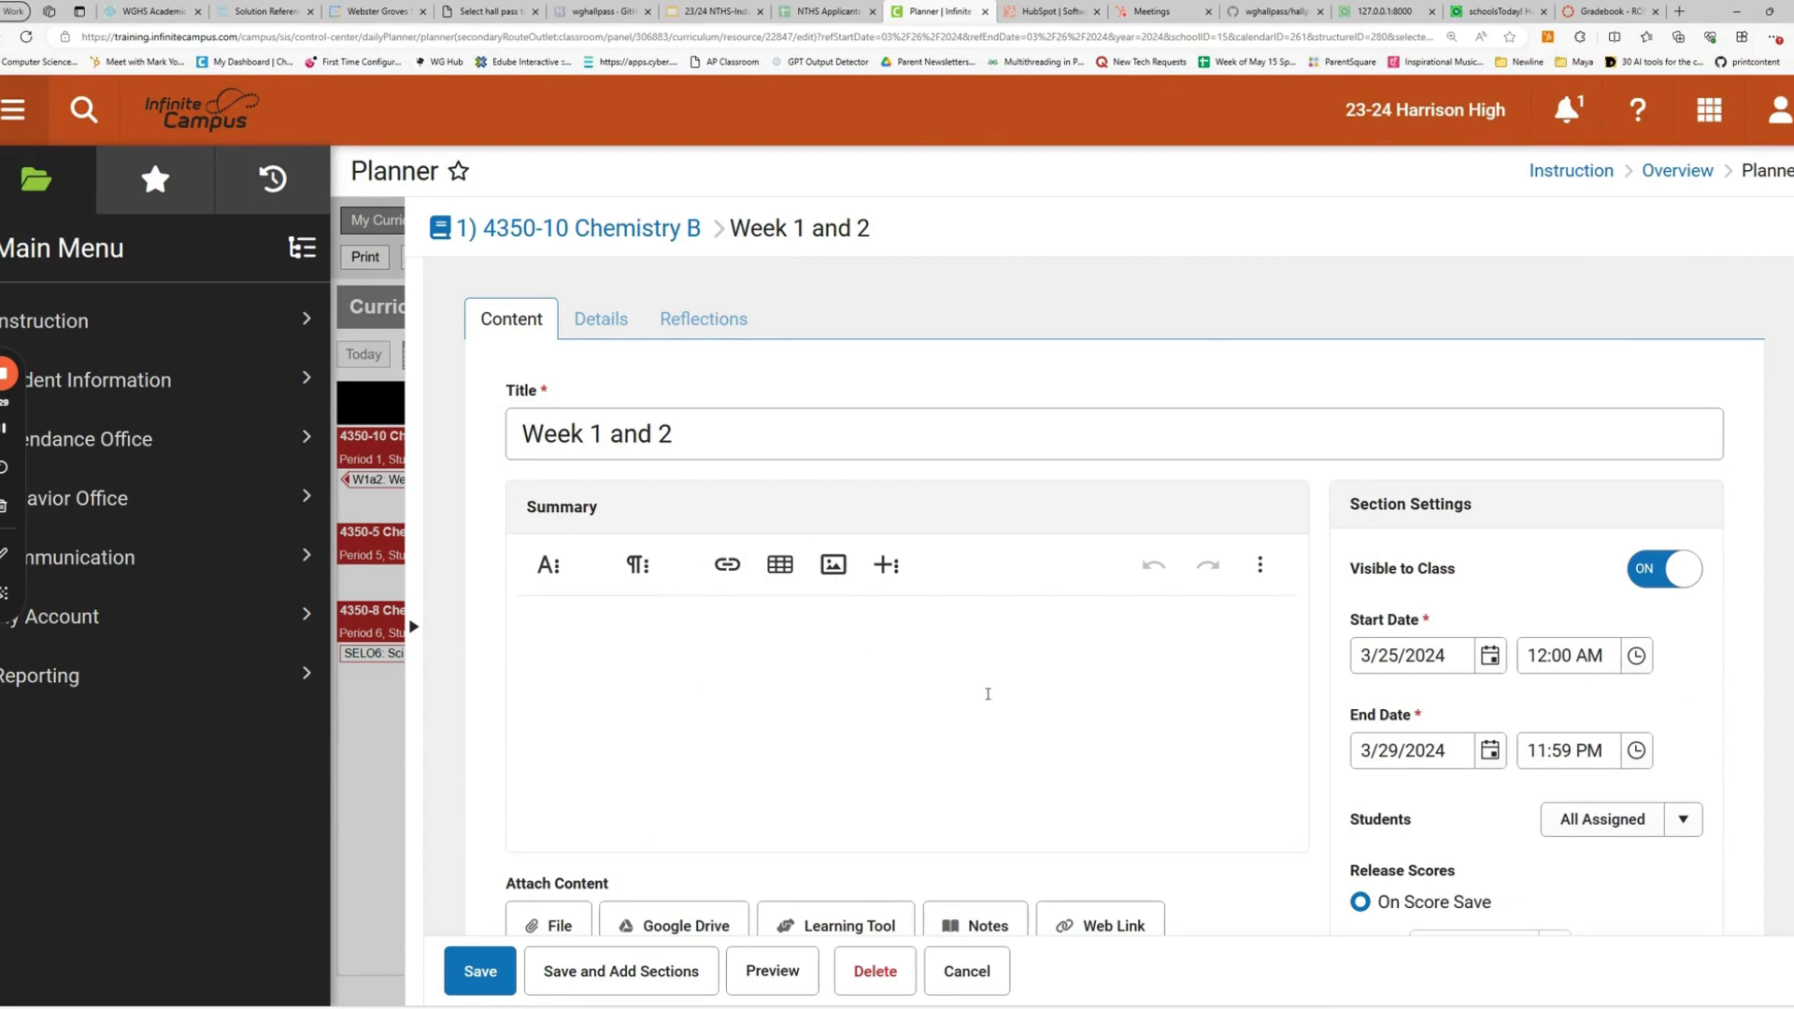
pyautogui.scroll(-2, 1222, 842)
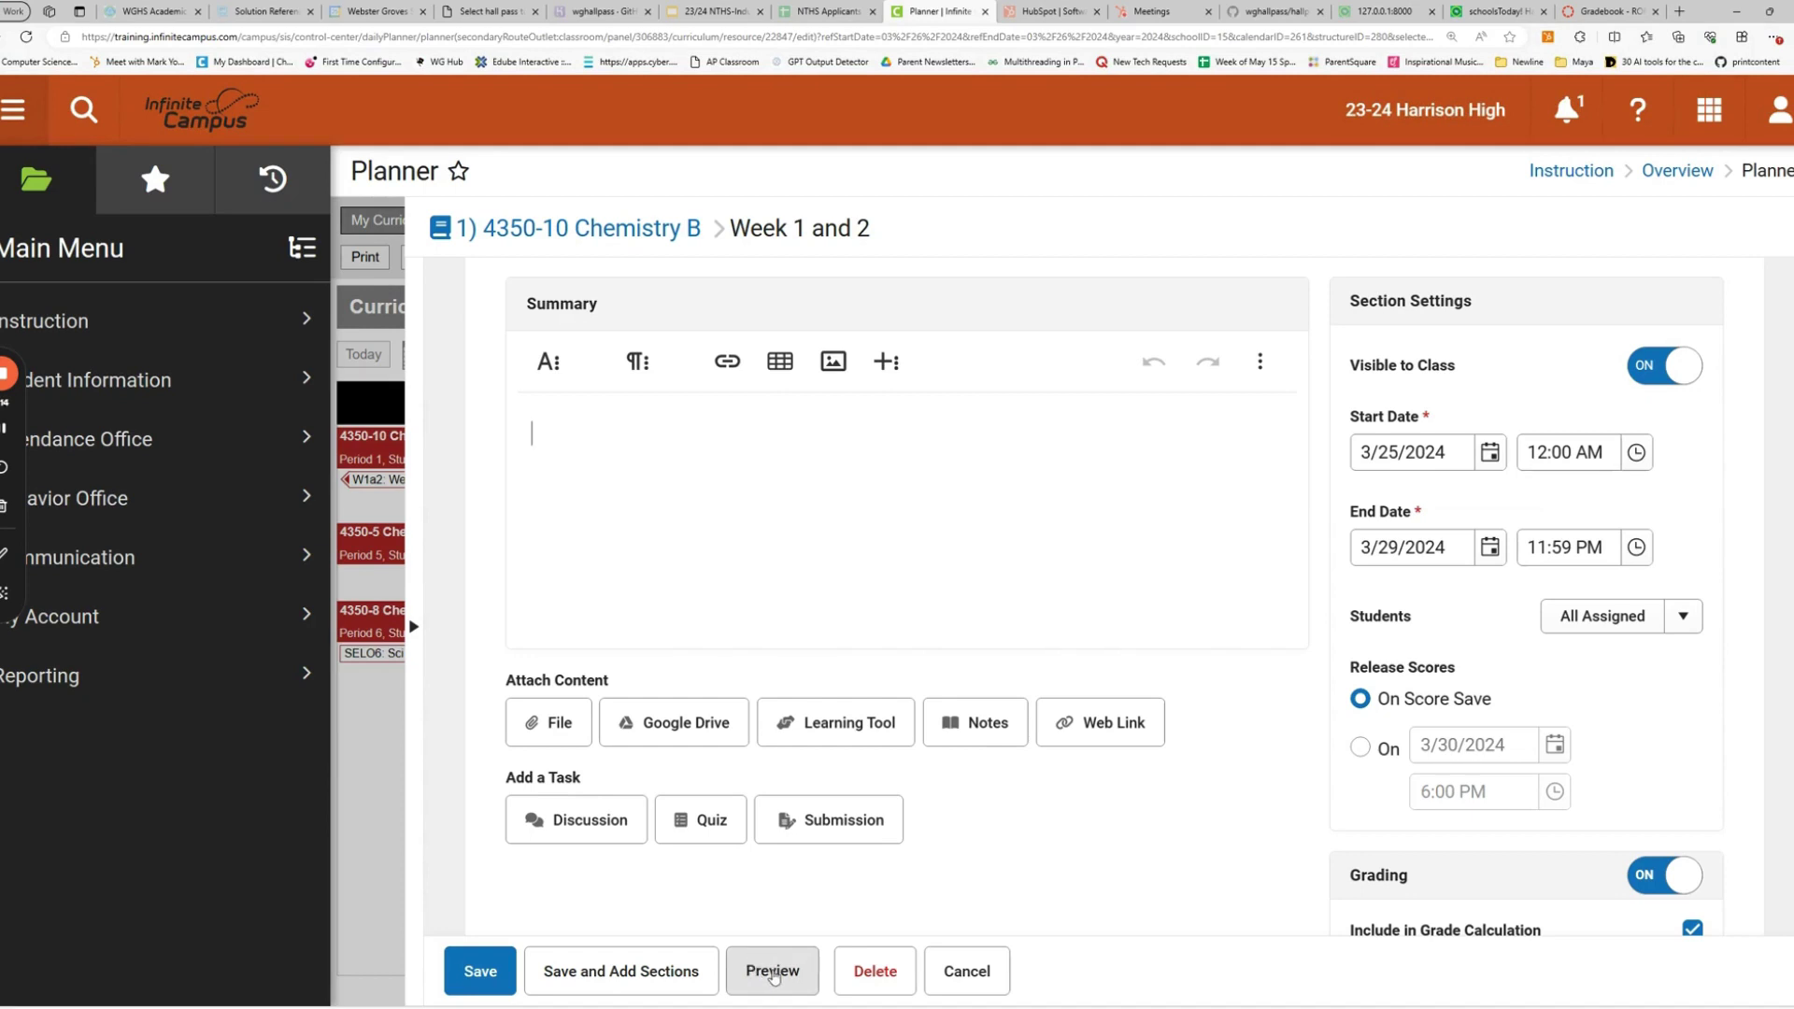
# Enter 'Chemistry Equation Worksheet' as the Week 1 and 2 summary and save the assignment.
pyautogui.click(774, 976)
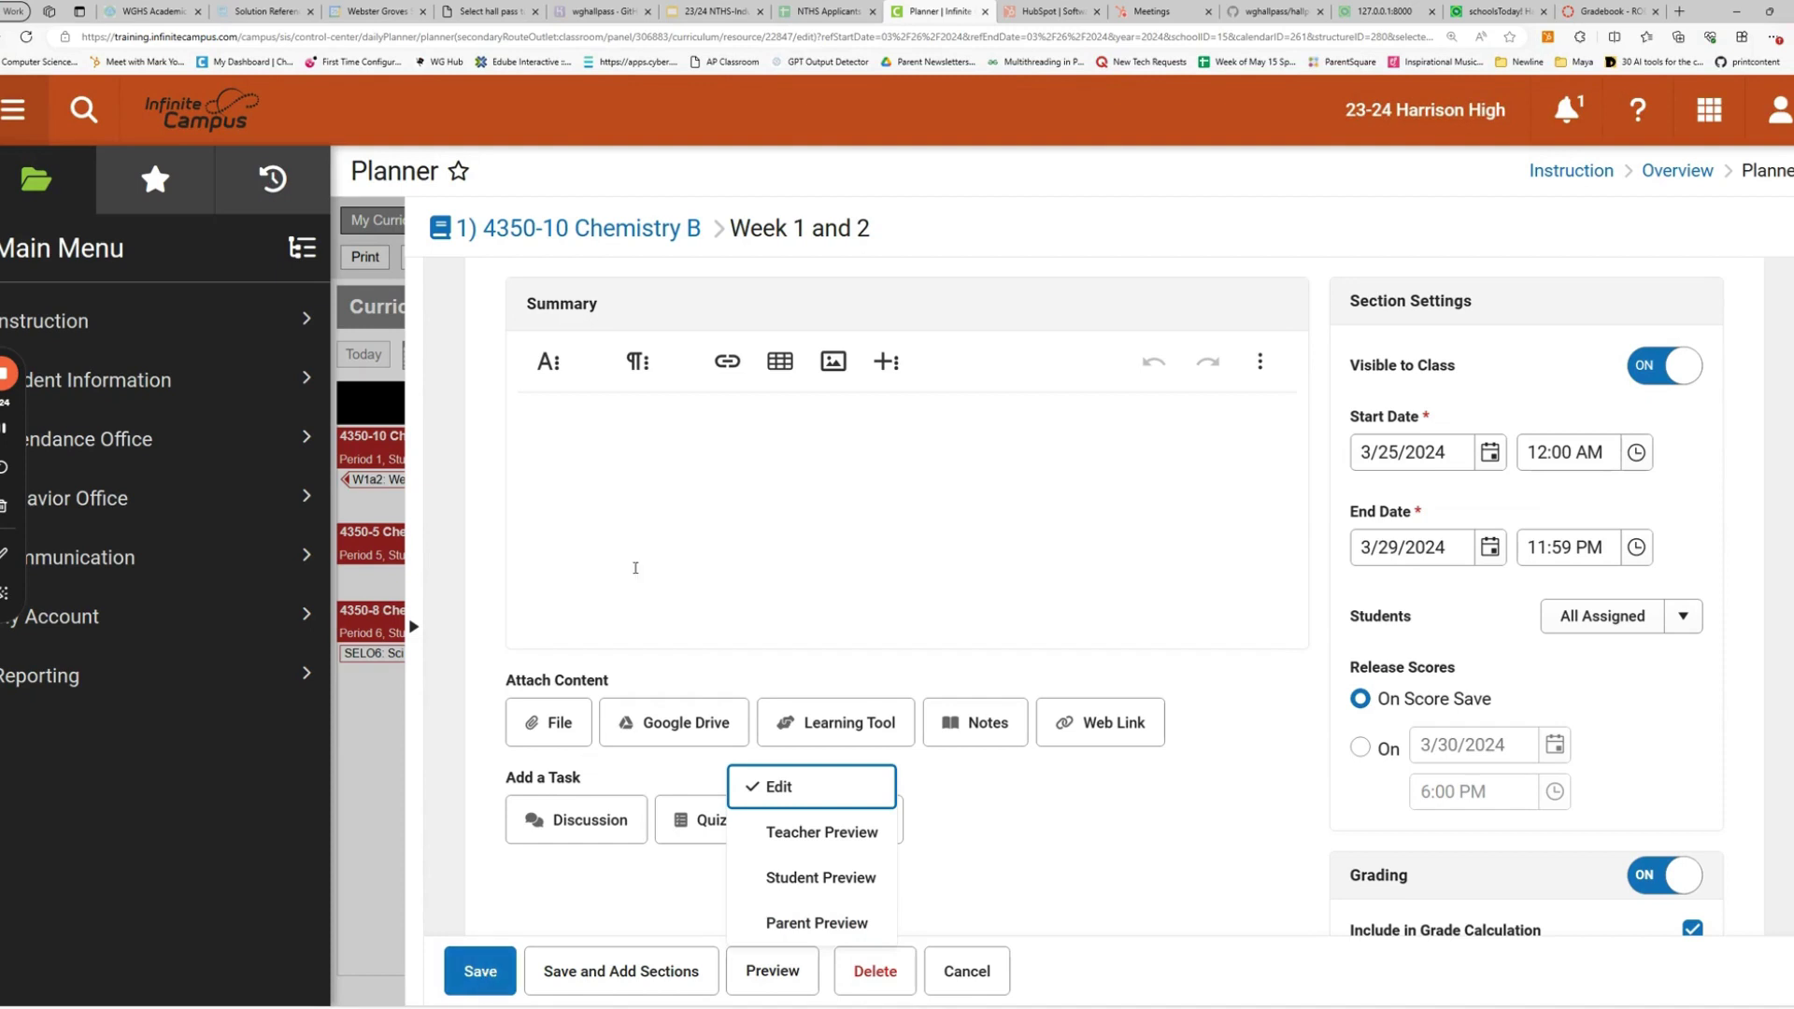
pyautogui.click(608, 540)
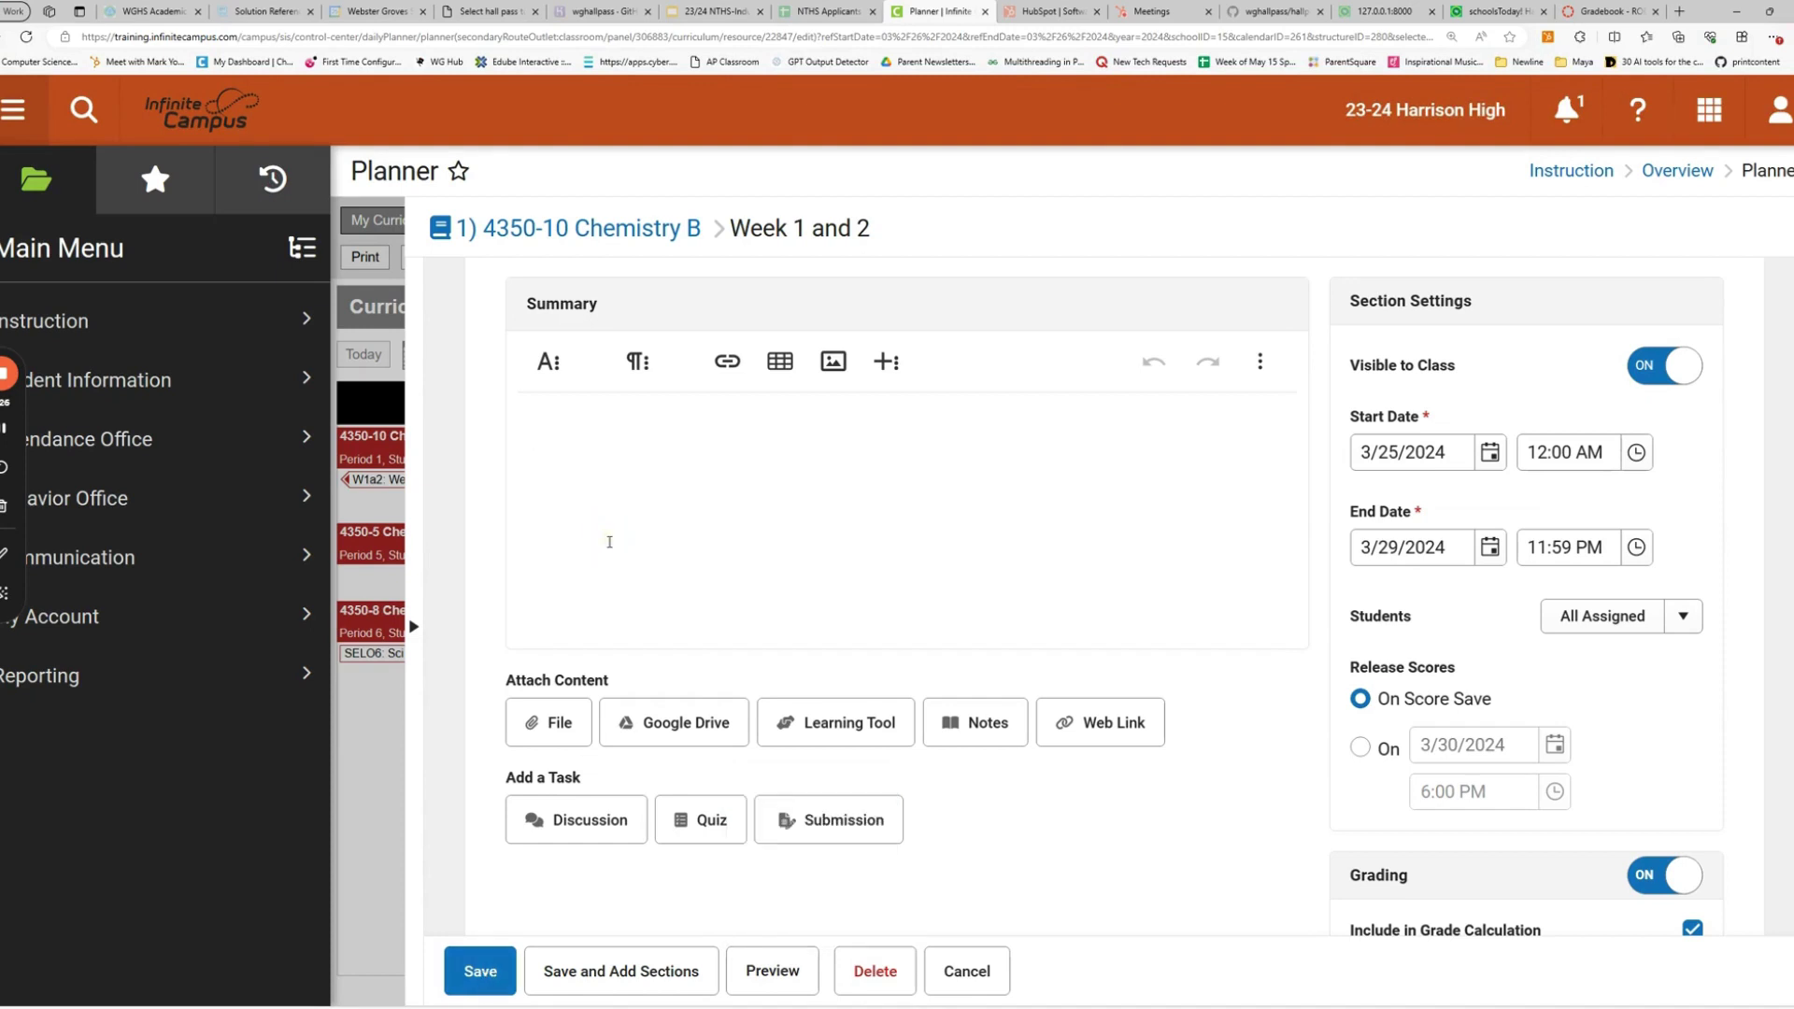
pyautogui.write('p')
pyautogui.press('BackSpace')
pyautogui.write('Chem,')
pyautogui.press('BackSpace')
pyautogui.write('istry Equation ')
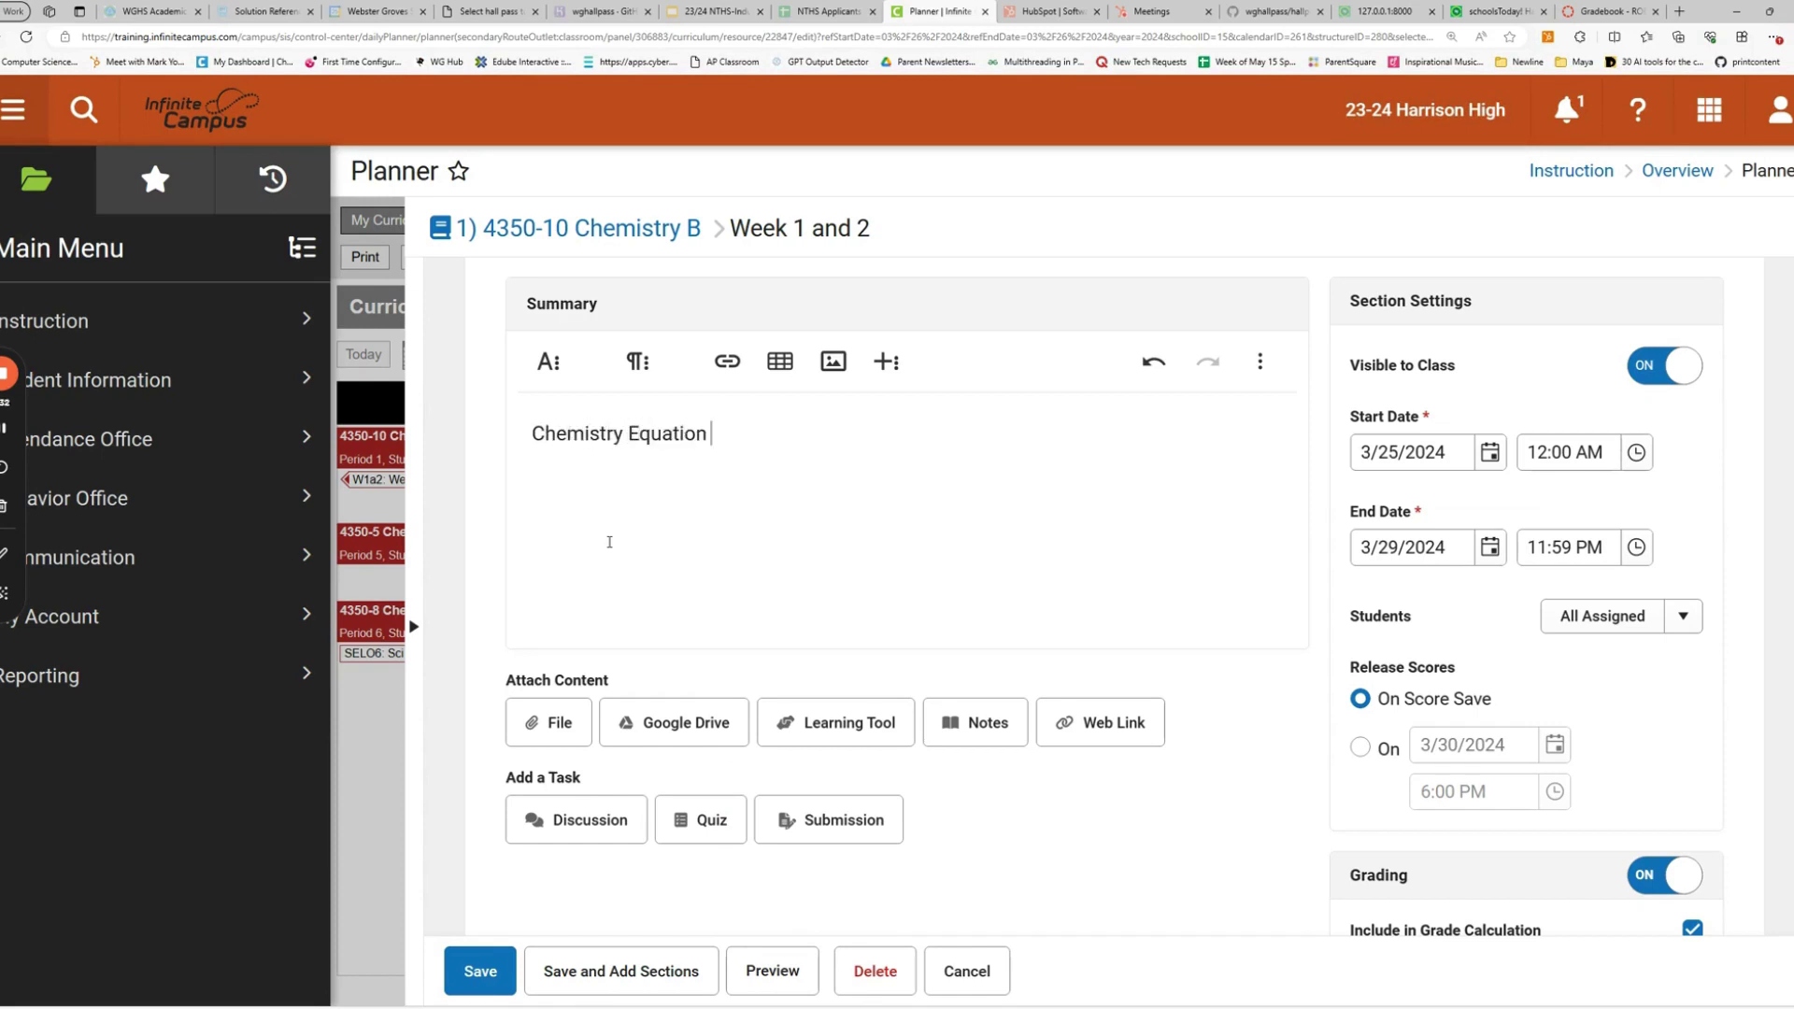
pyautogui.write('Worksheet')
pyautogui.click(477, 972)
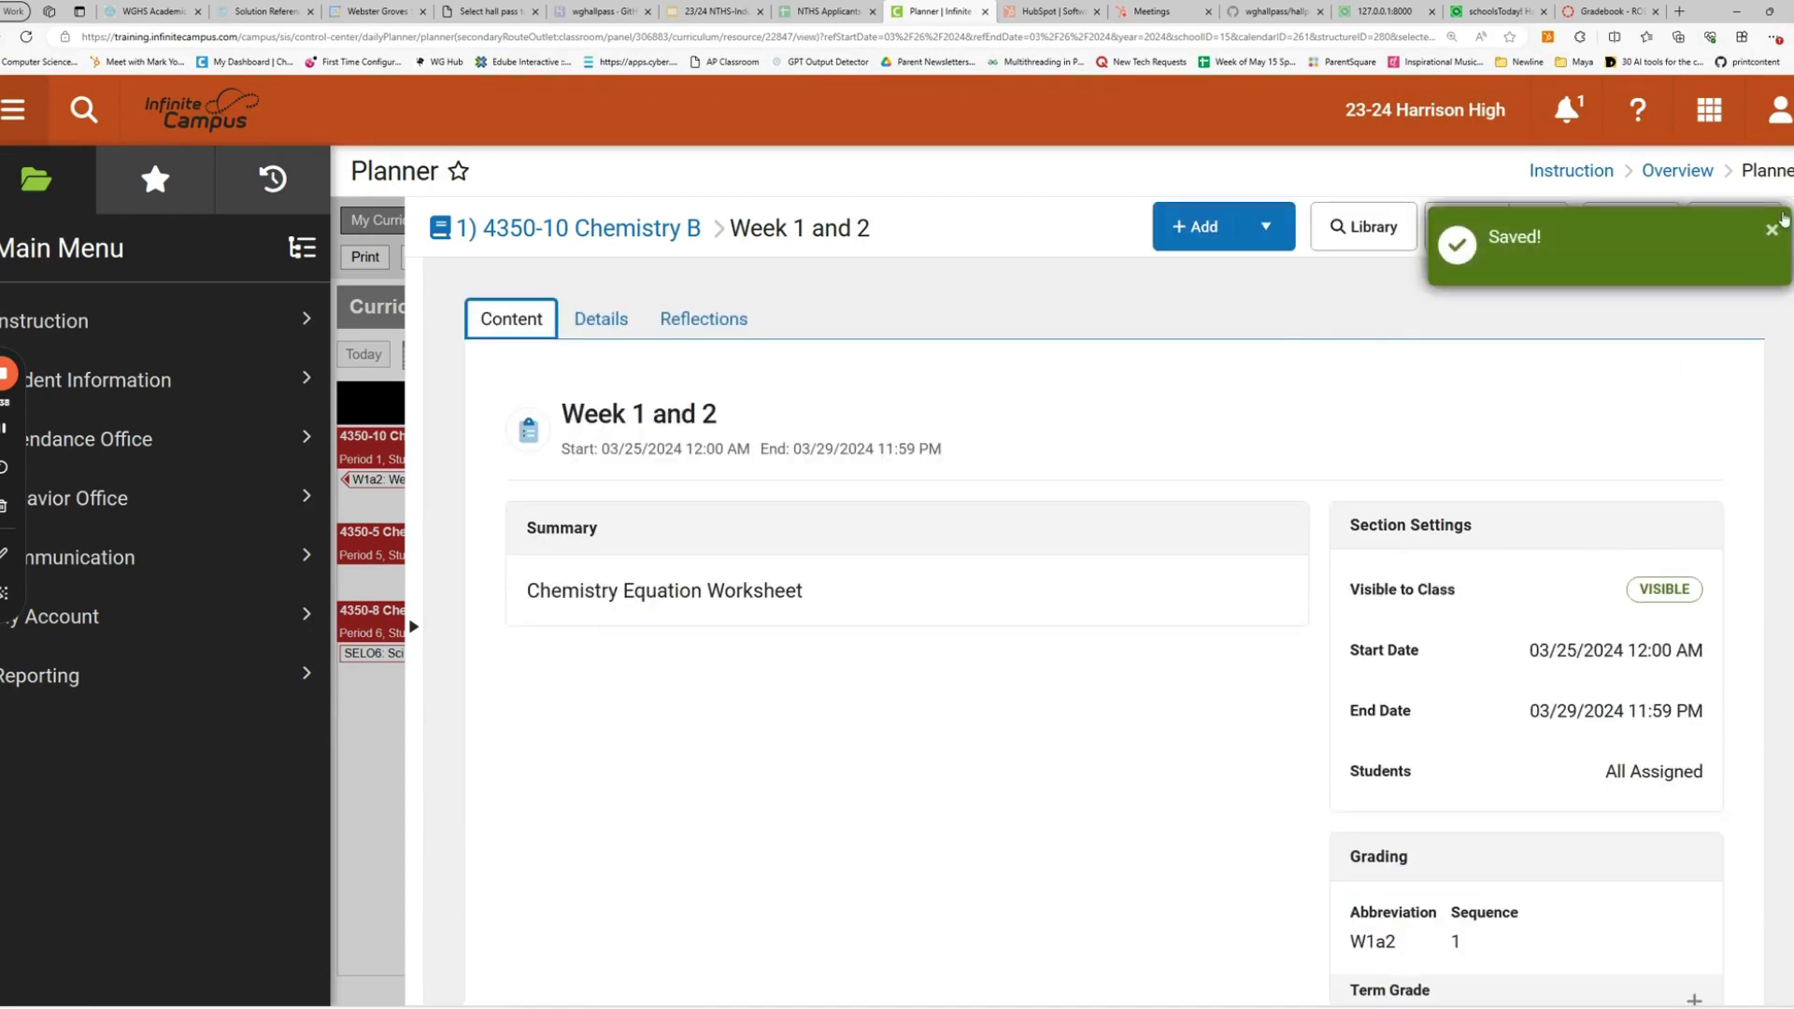
pyautogui.click(1772, 230)
pyautogui.click(1269, 229)
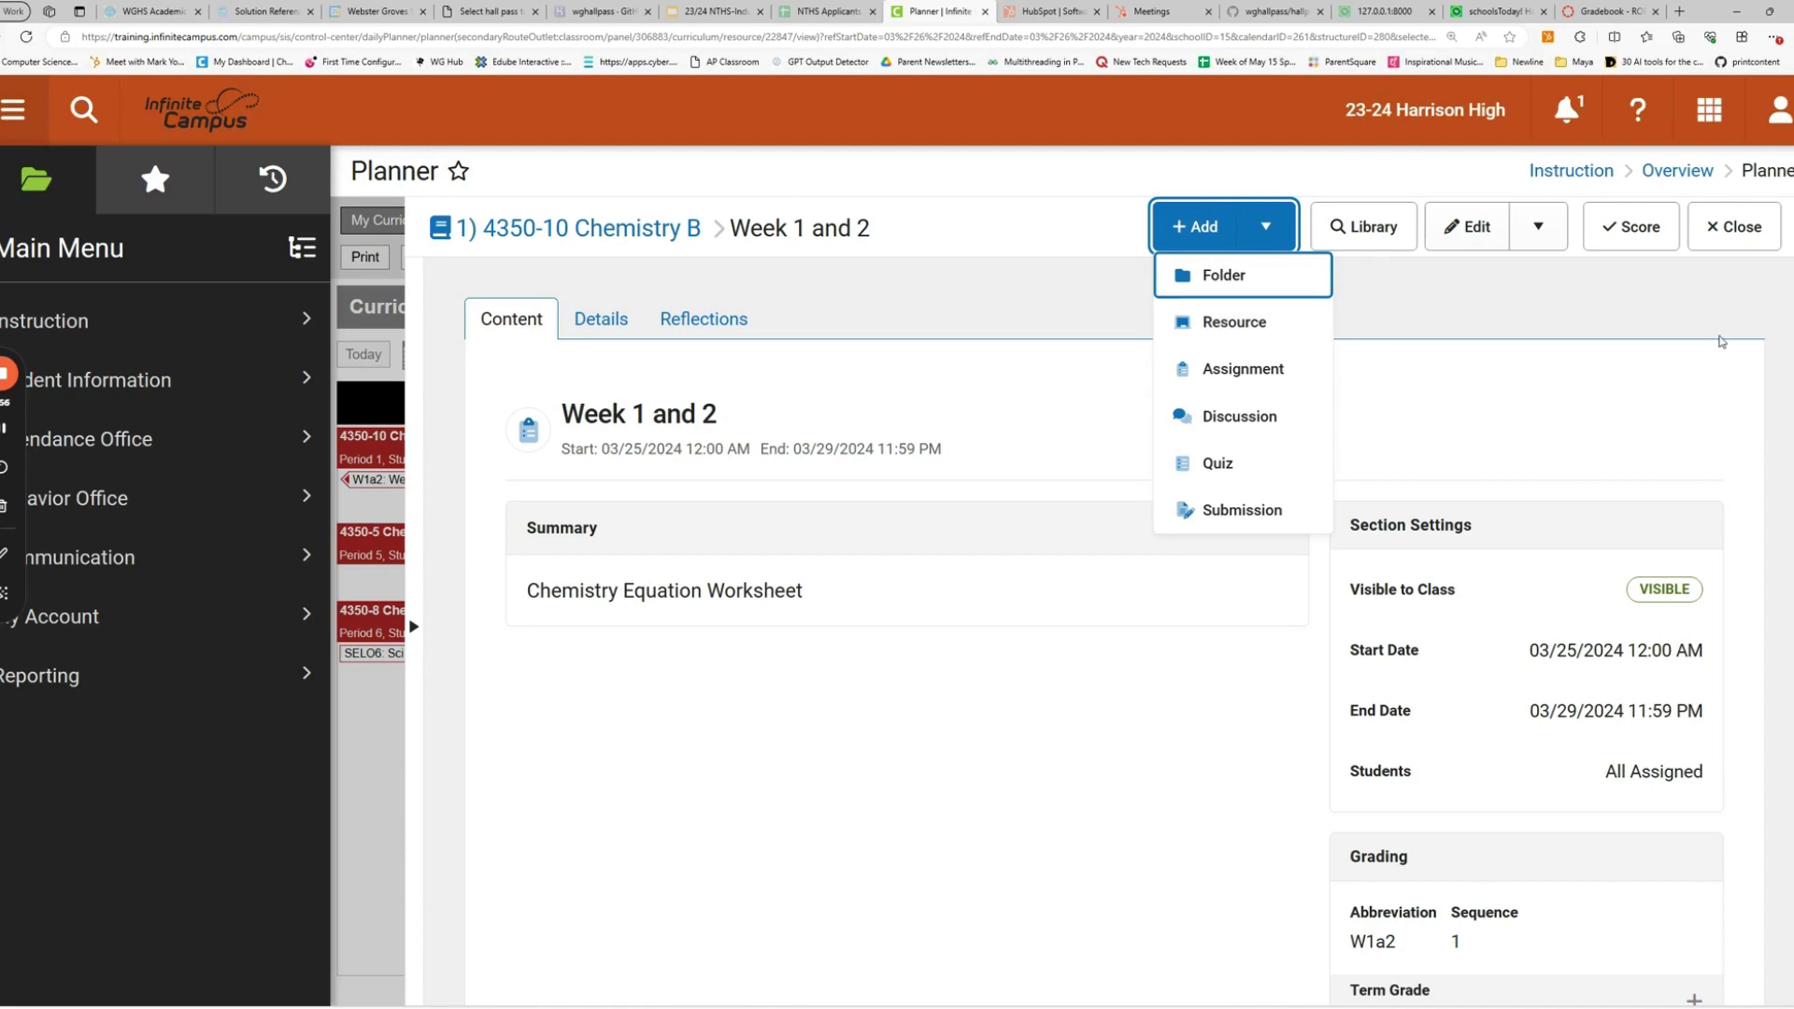
pyautogui.click(1626, 320)
pyautogui.click(1718, 250)
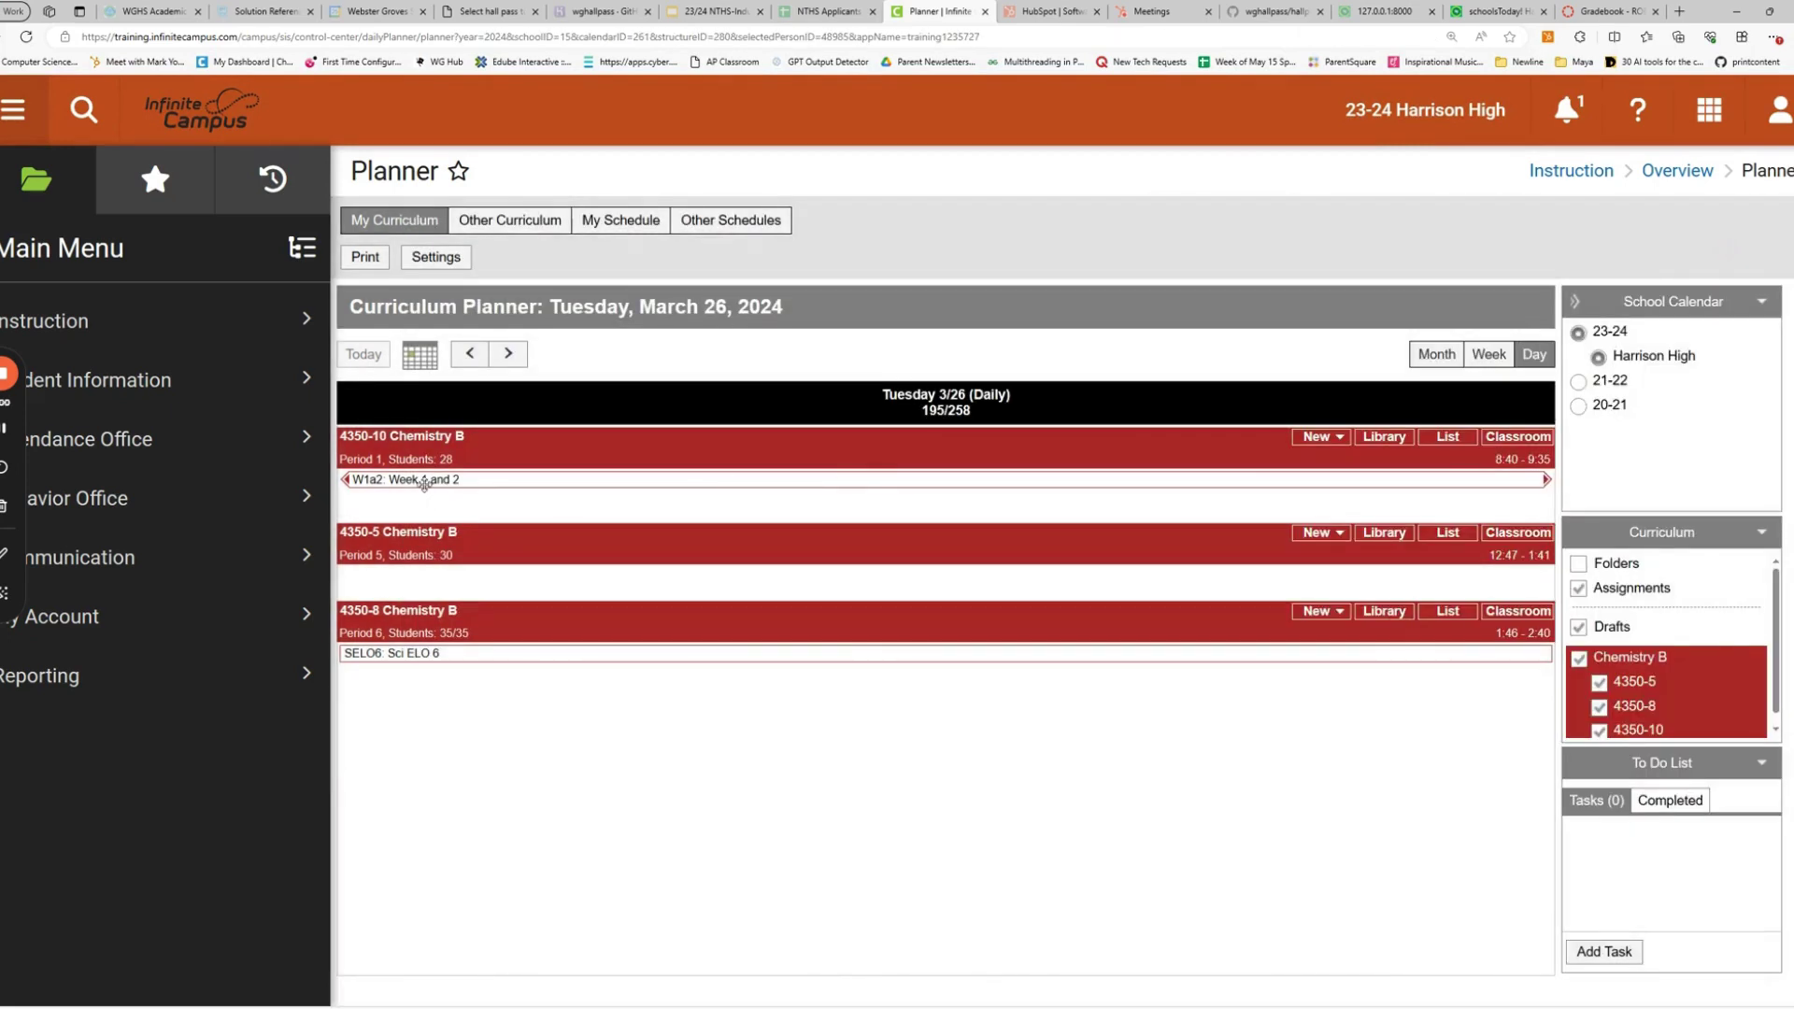
pyautogui.moveTo(423, 483)
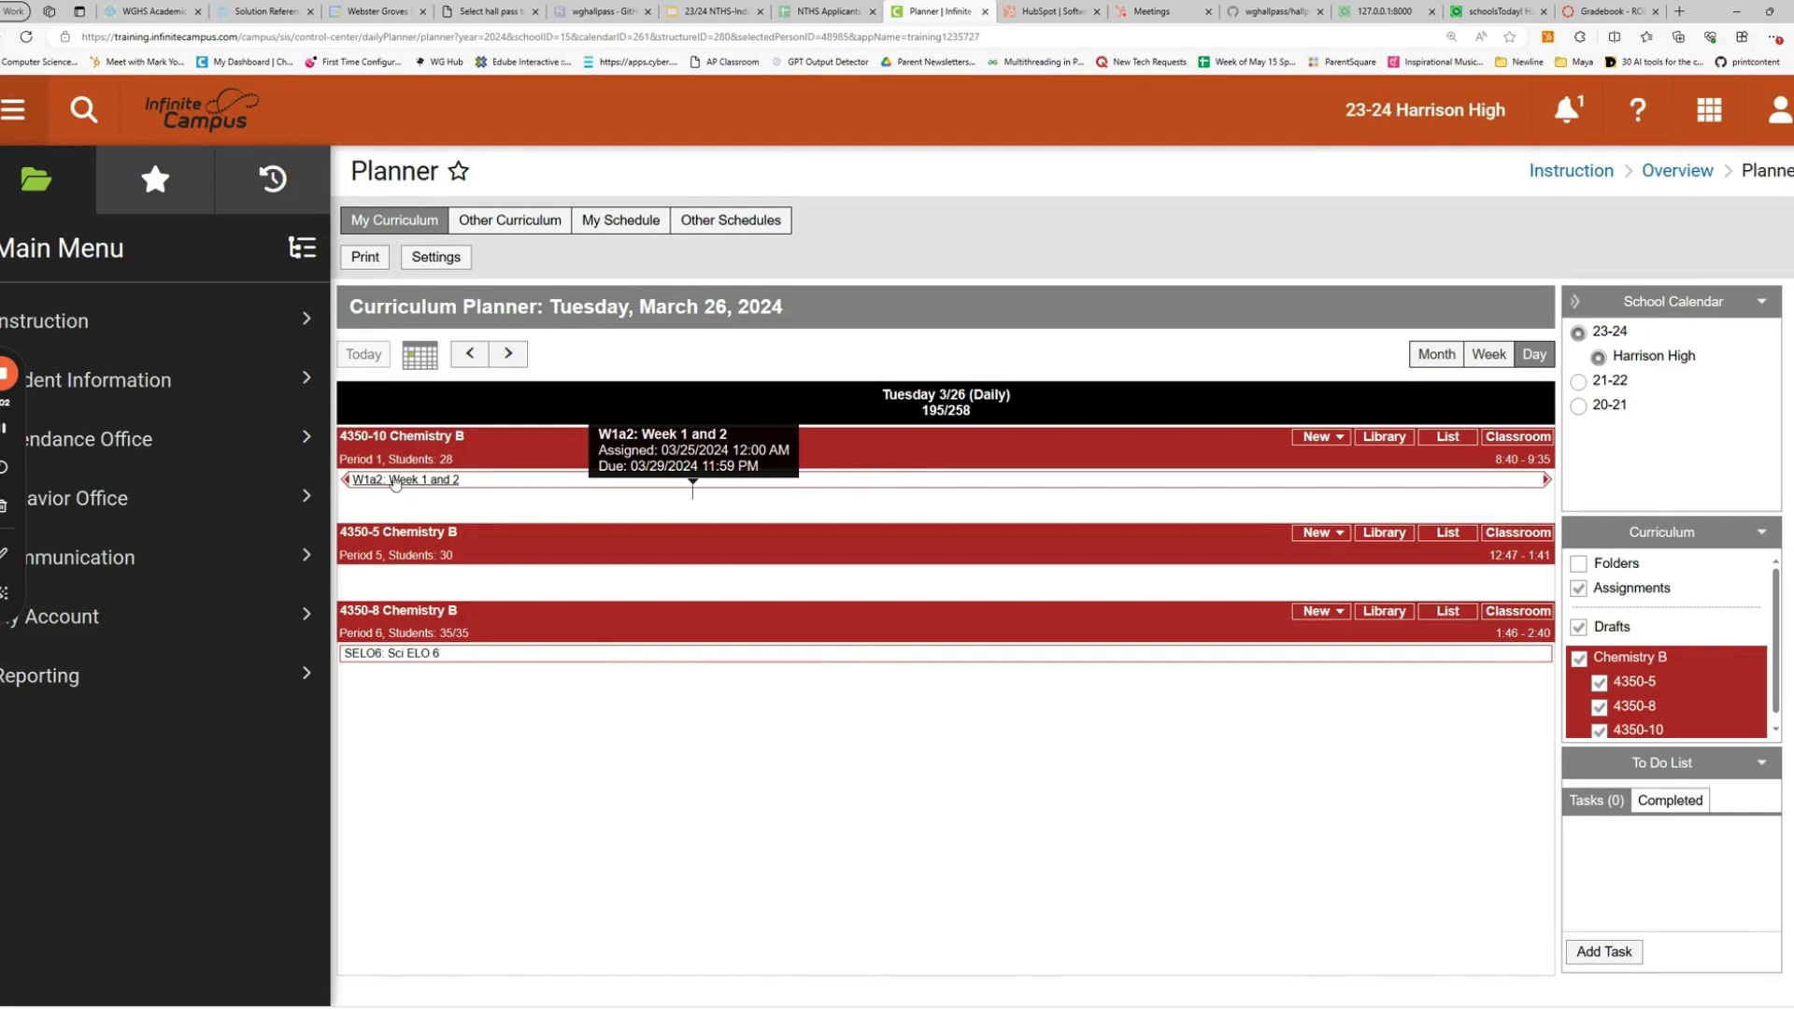
pyautogui.click(391, 482)
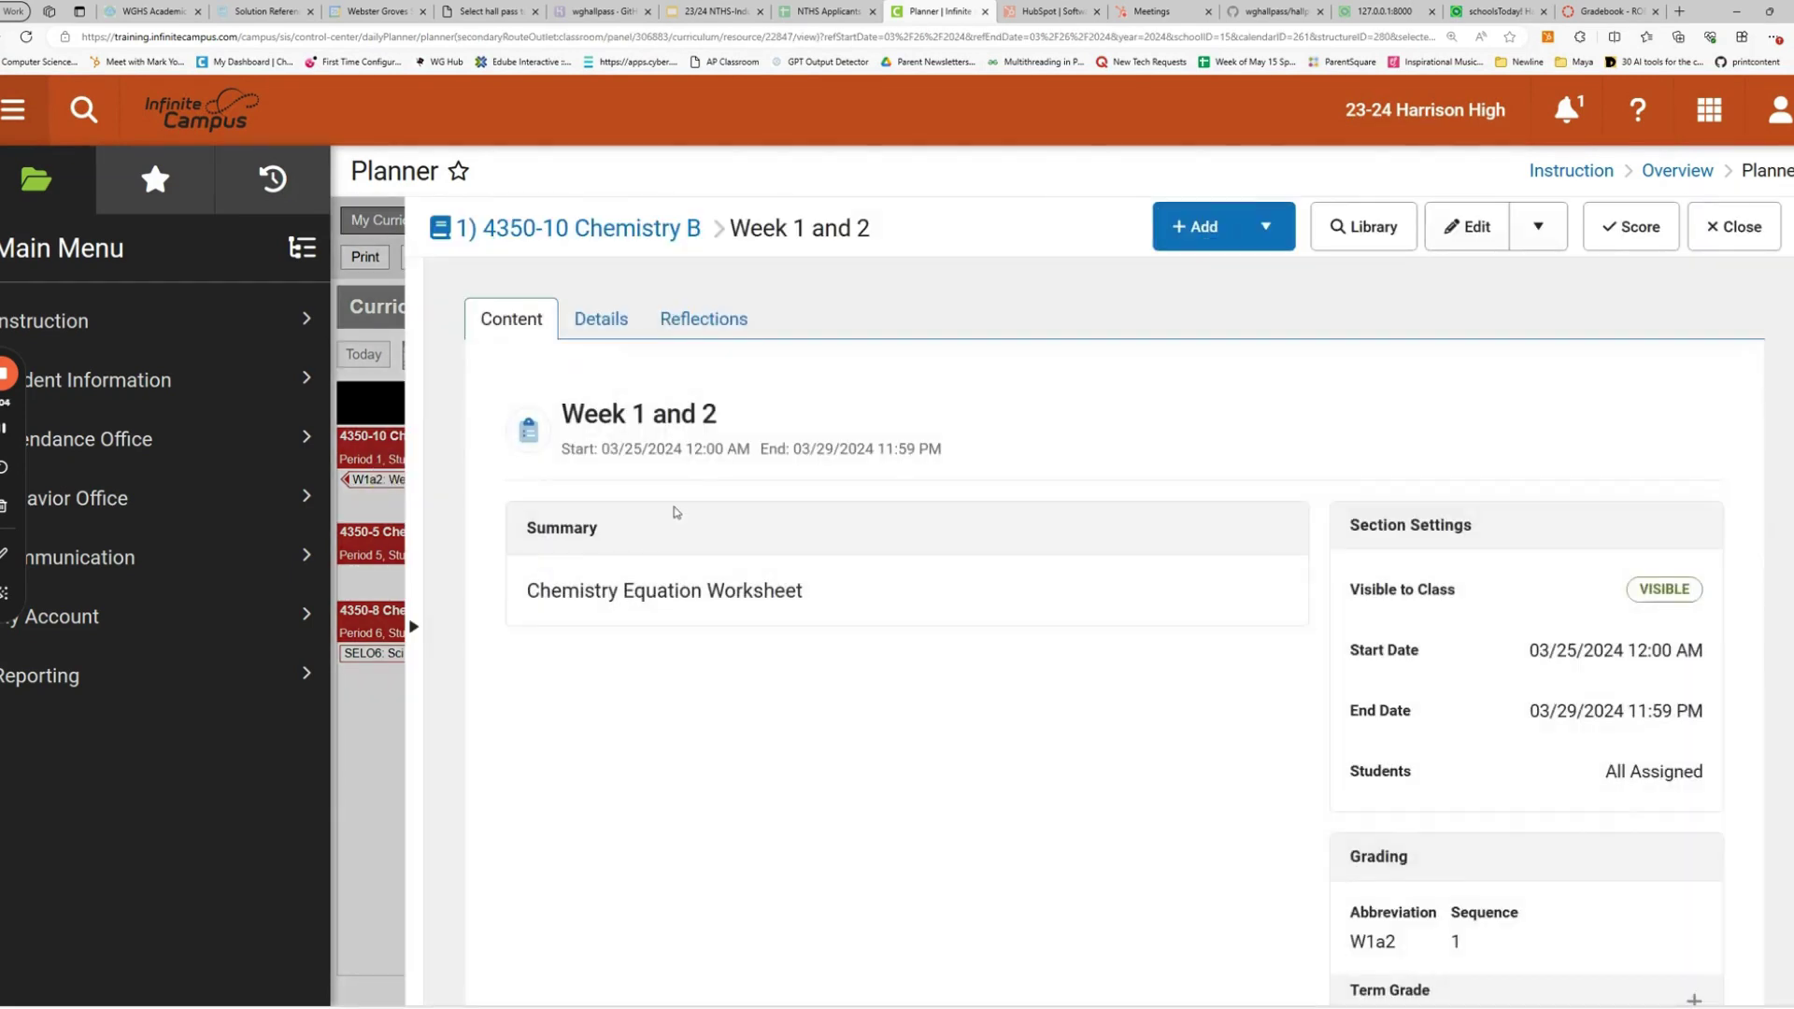
pyautogui.click(660, 593)
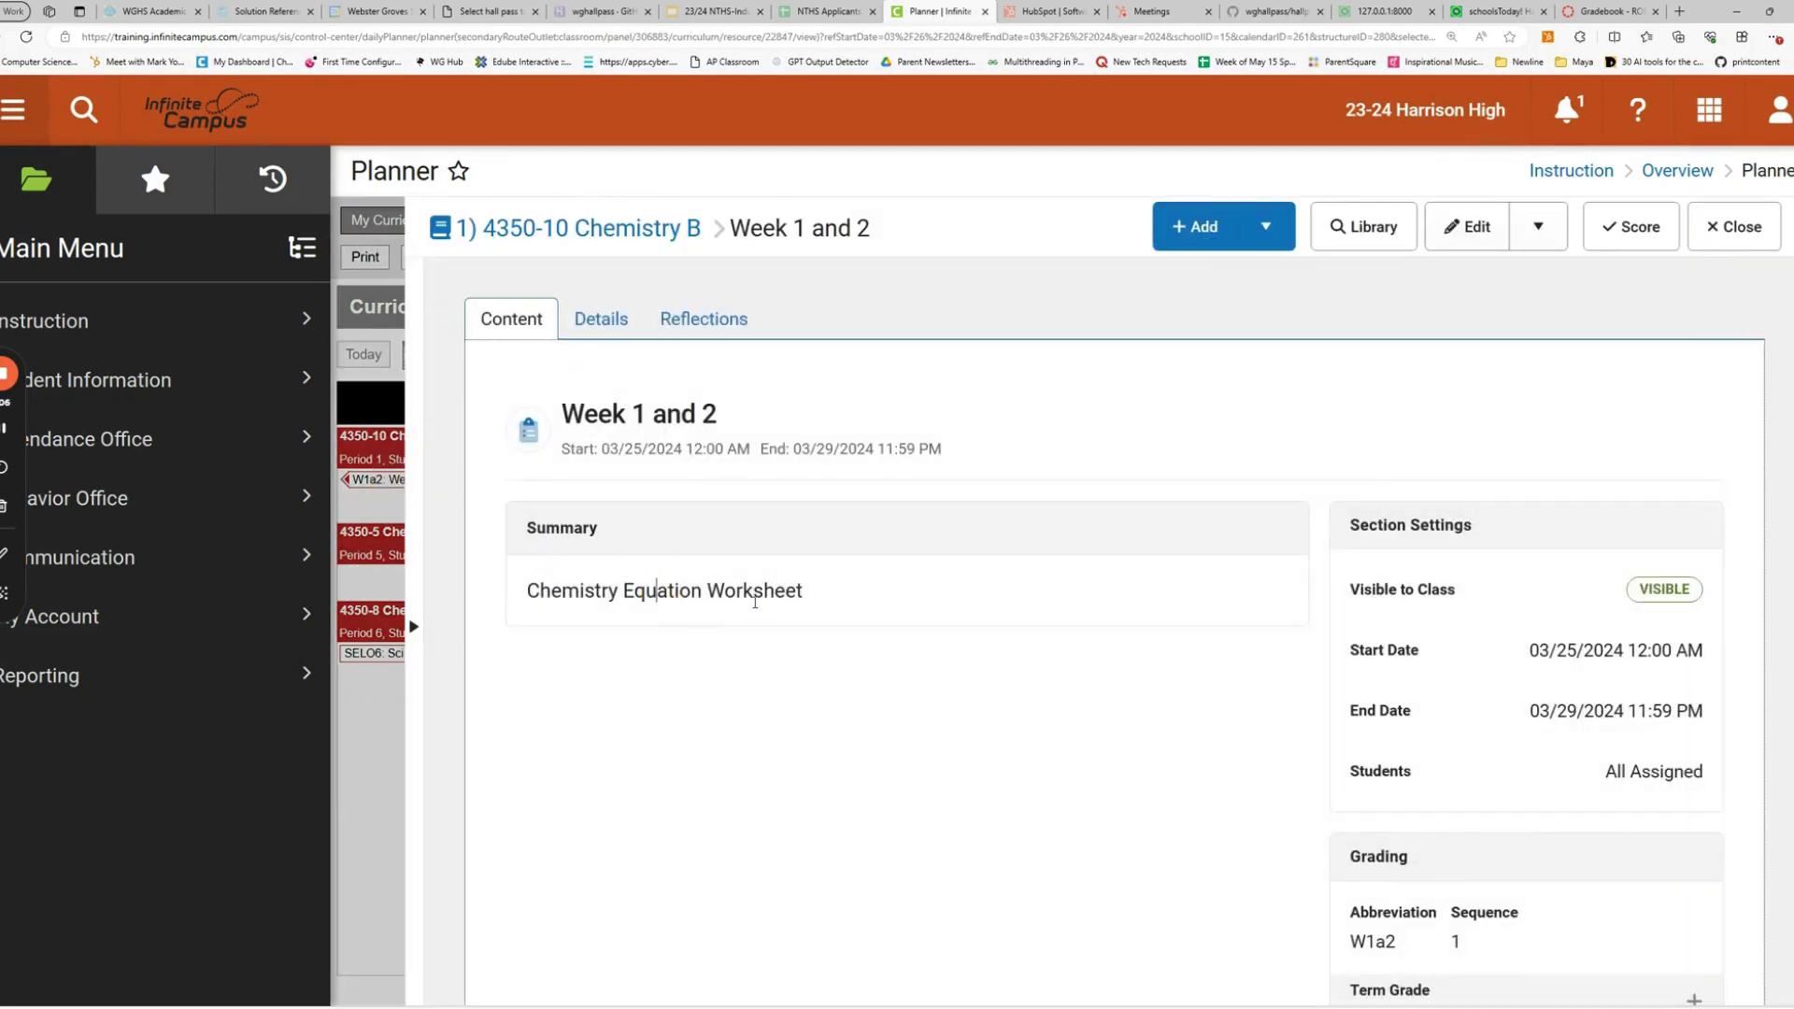
pyautogui.click(868, 604)
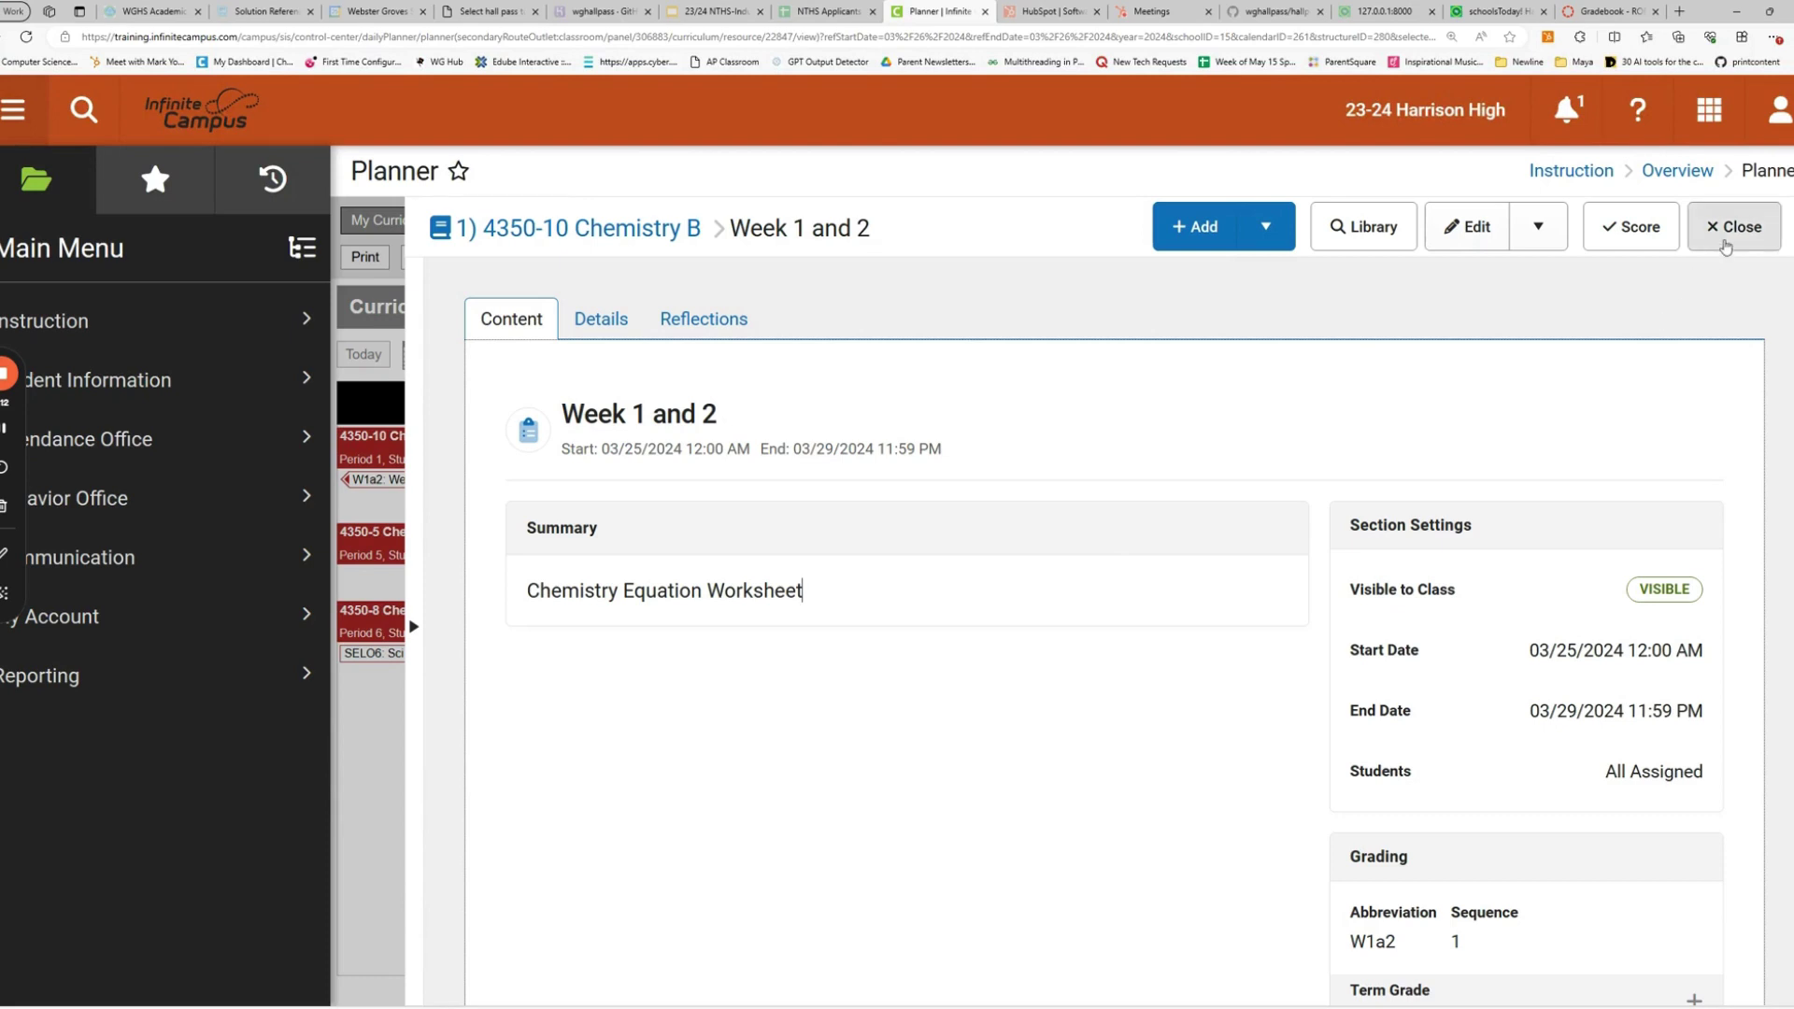
# Close the Week 1 and 2 assignment and list new item types for 4350-5 Chemistry B.
pyautogui.click(1726, 246)
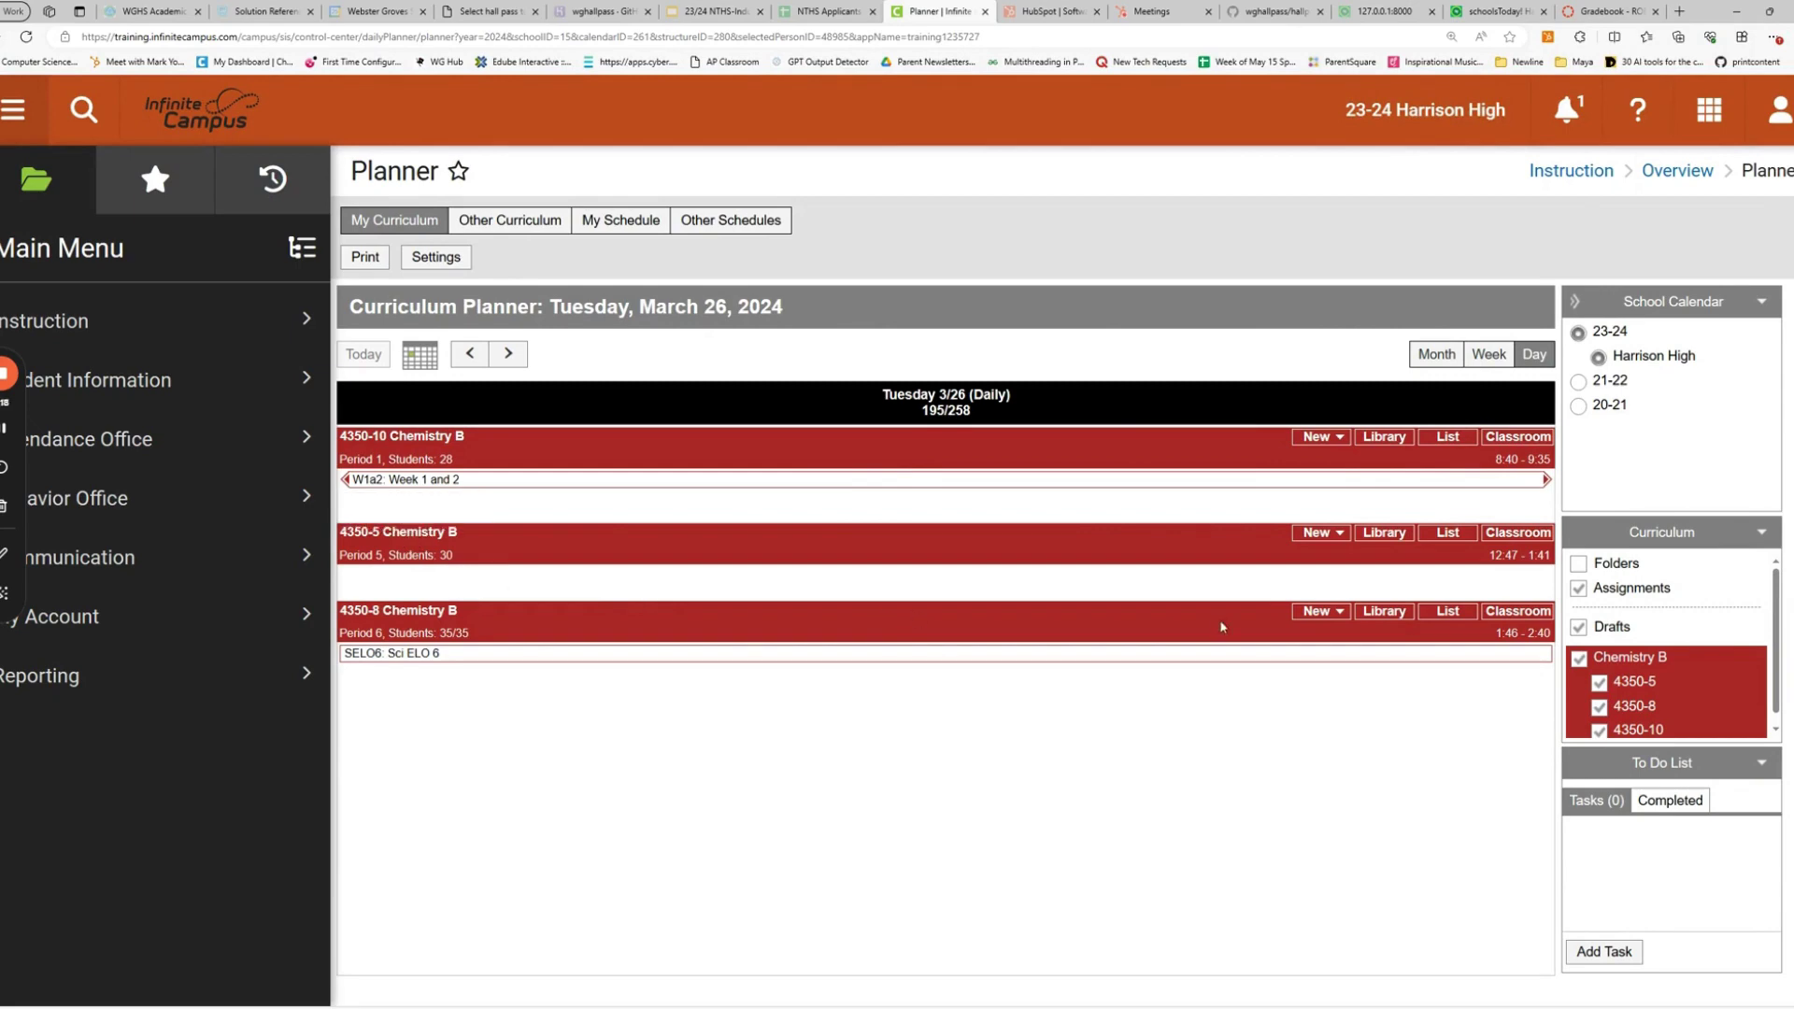
pyautogui.click(1334, 539)
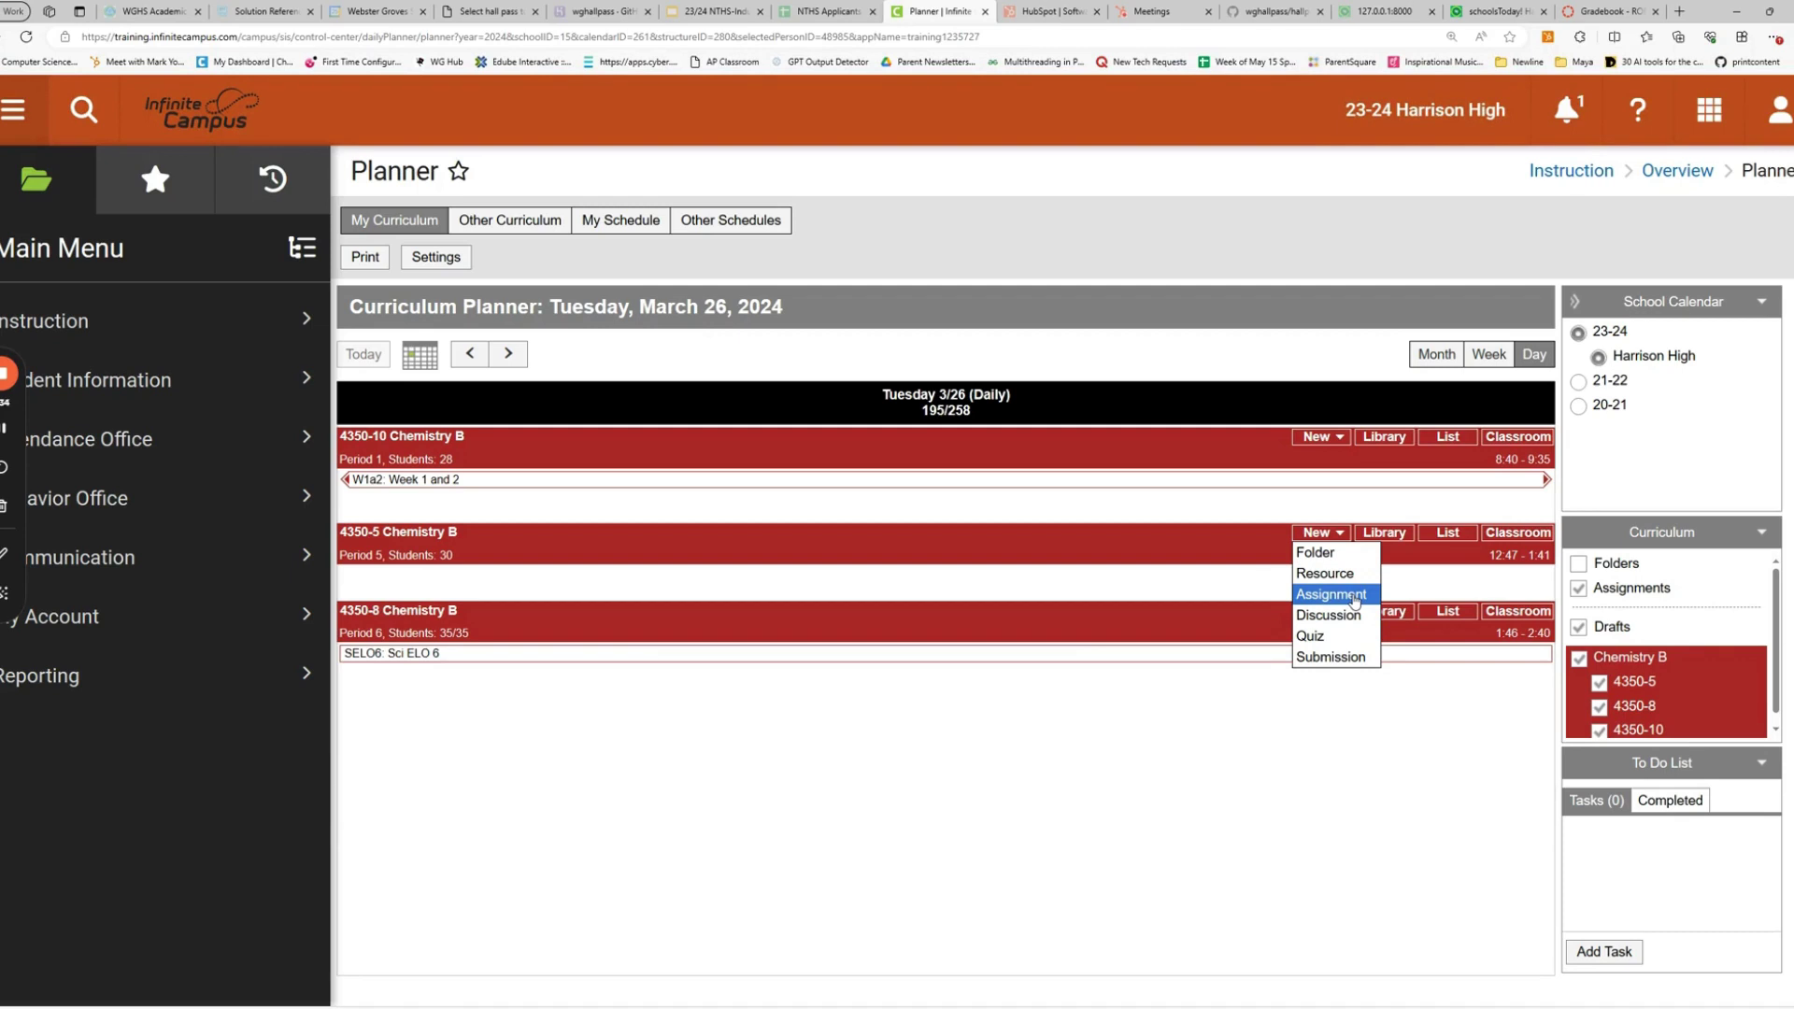
# Create a new period 5 resource titled 'Solve Equations' with the summary 'Solve Equations'.
pyautogui.click(1350, 576)
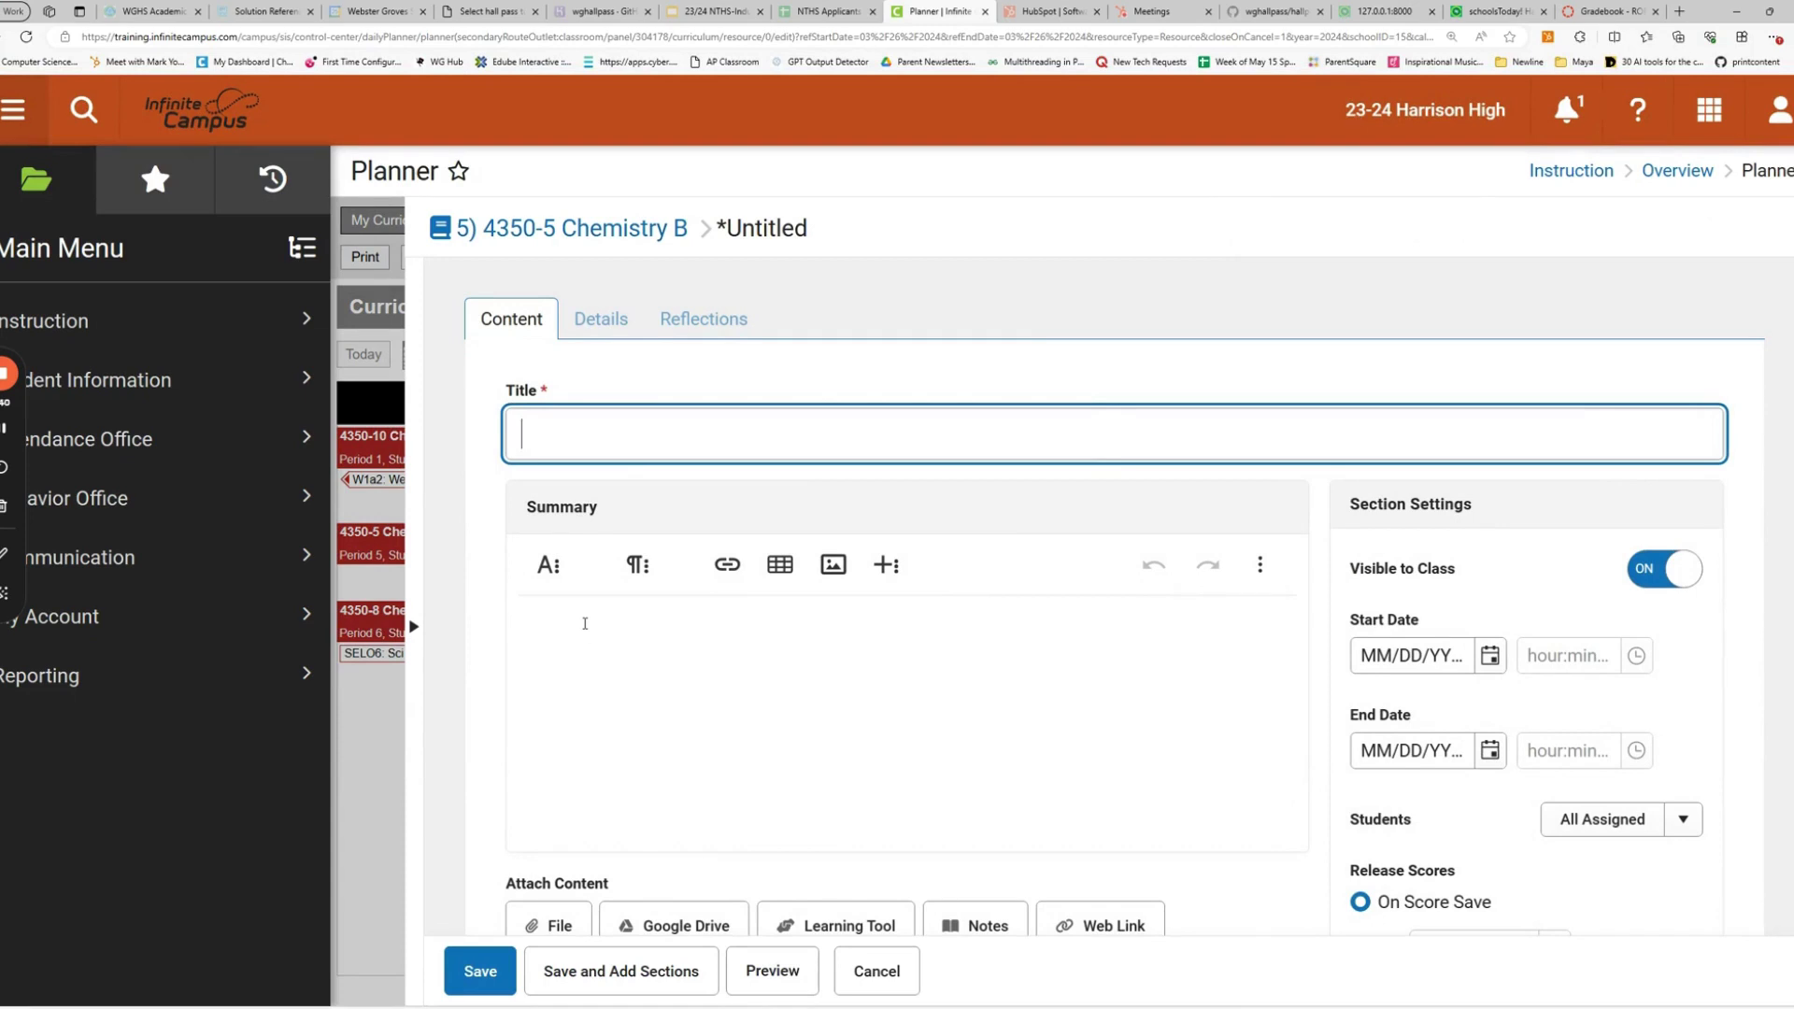
pyautogui.write('Solve Equations')
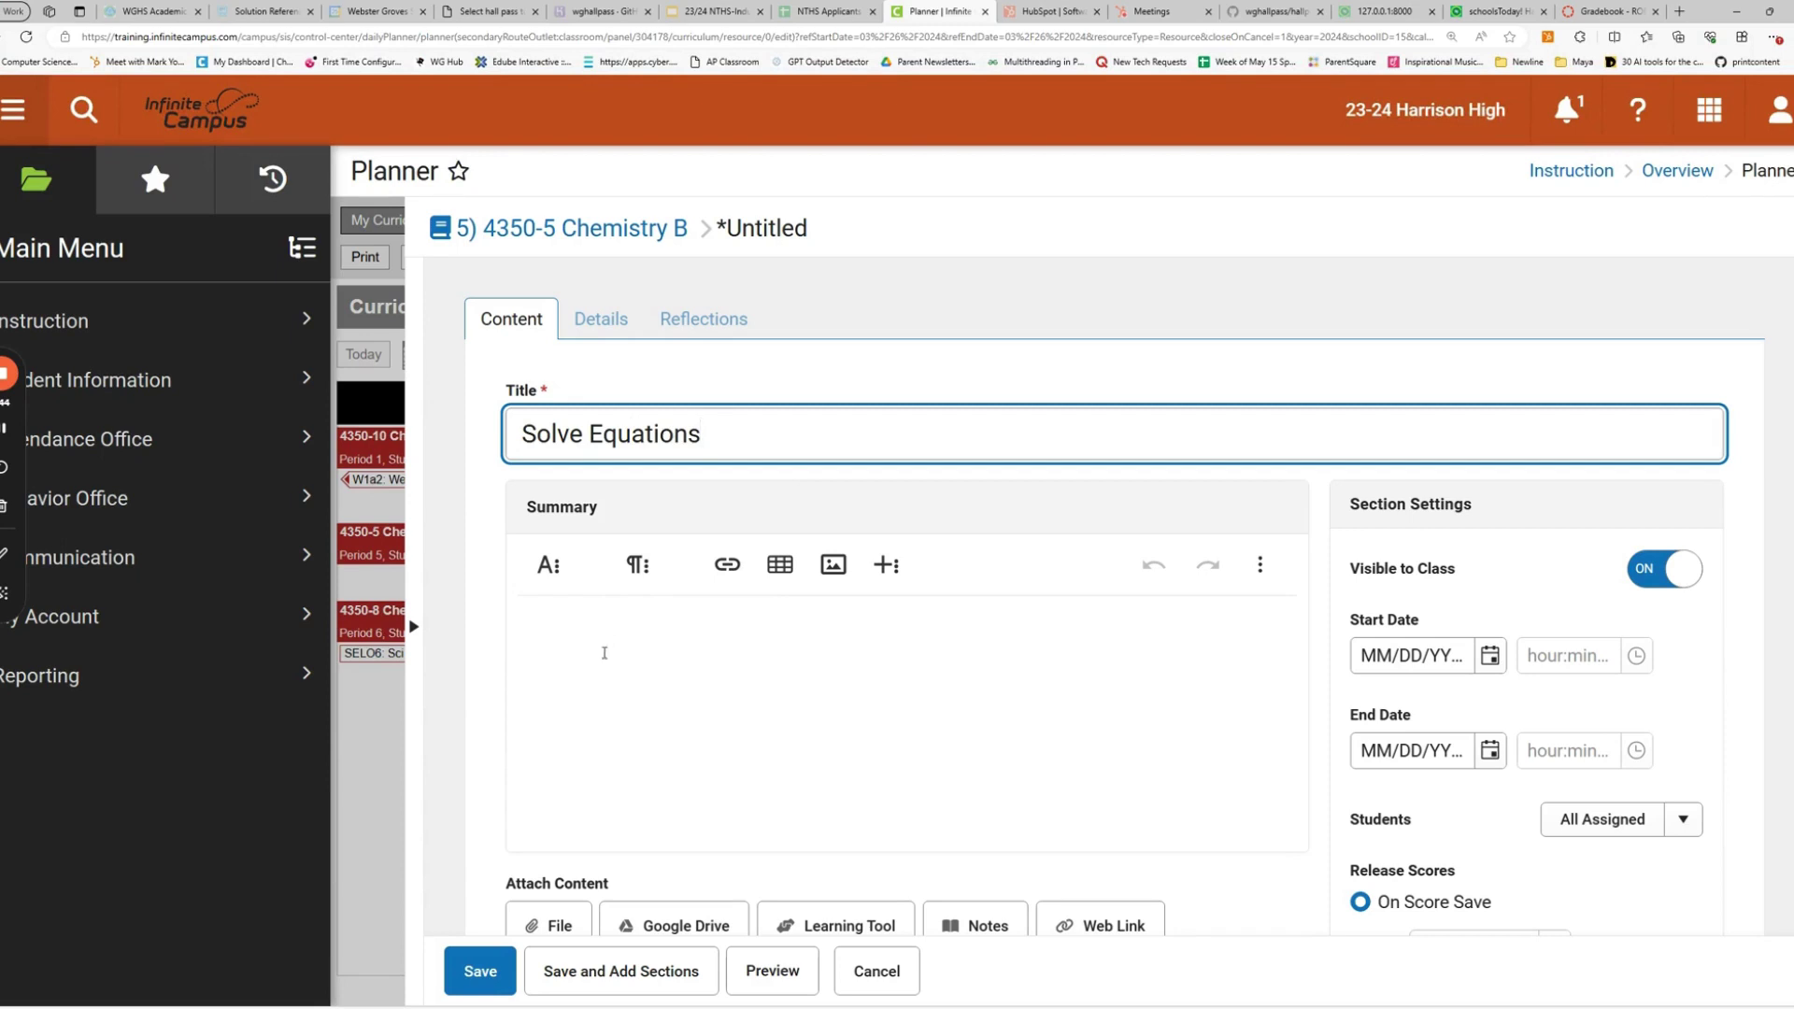
pyautogui.click(605, 652)
pyautogui.write('Solve Equations')
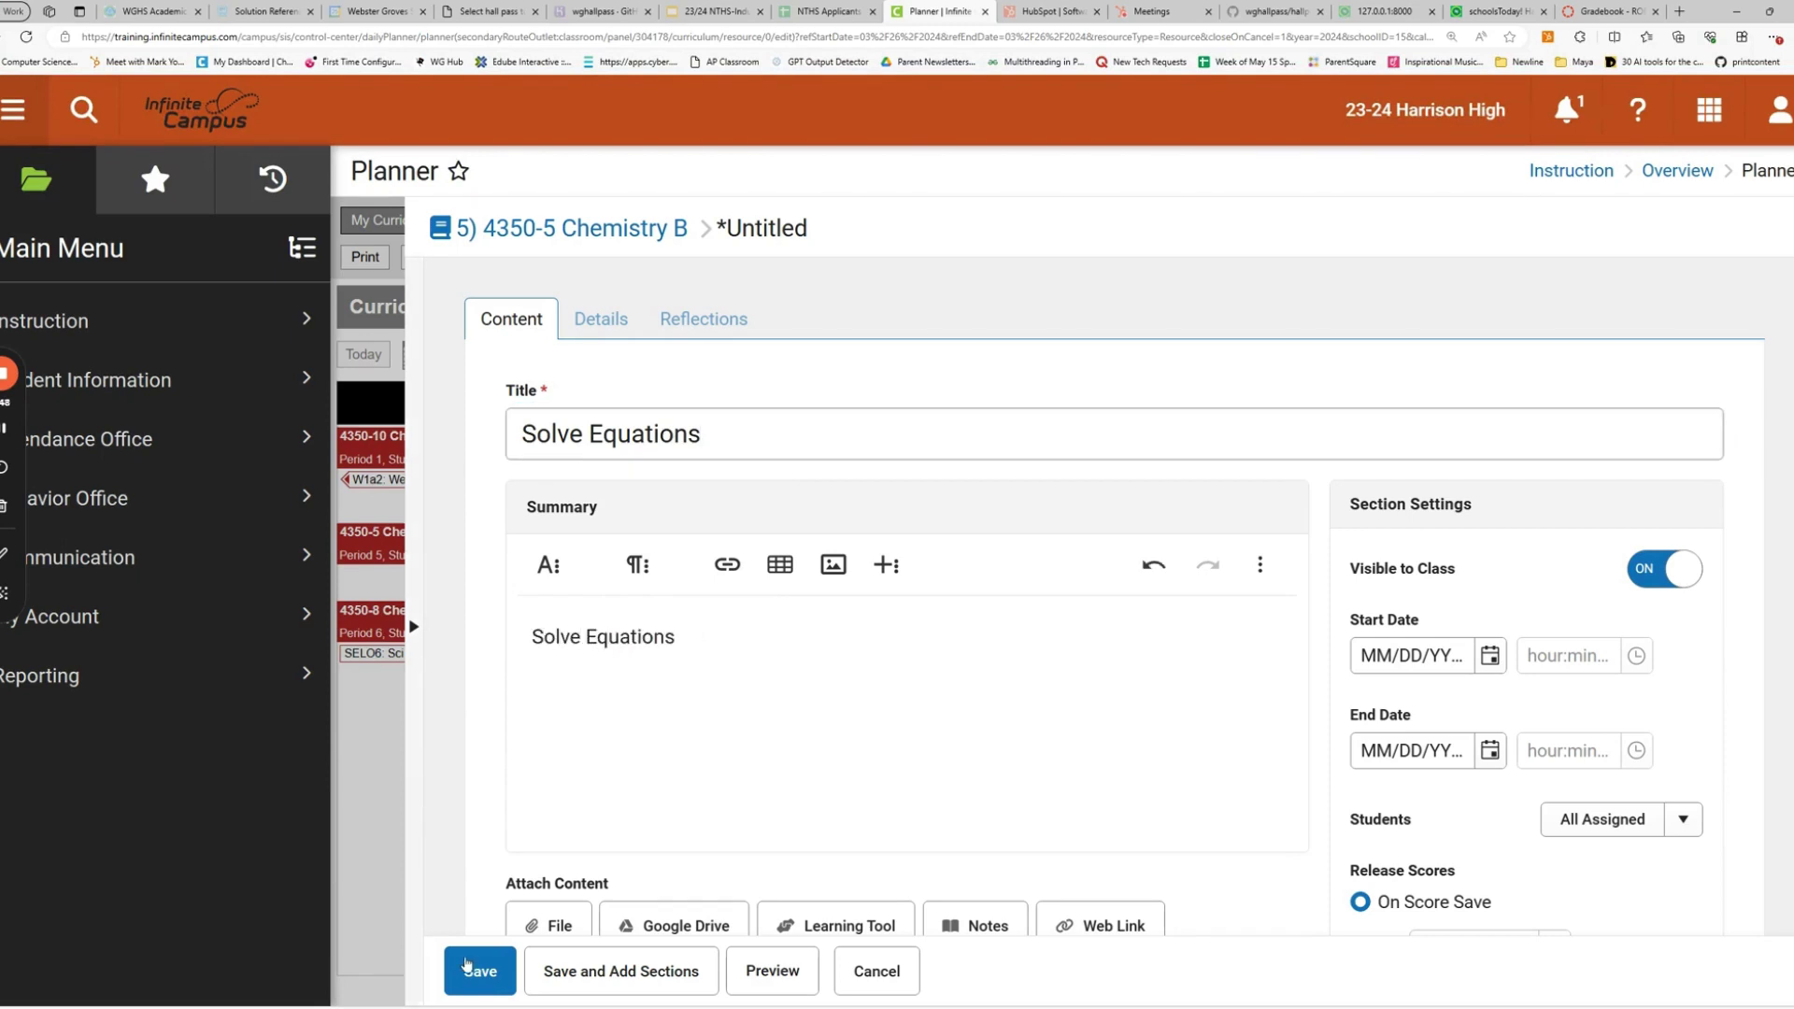
# Set both start and end dates to March 26, 2024, then save the resource.
pyautogui.click(1491, 658)
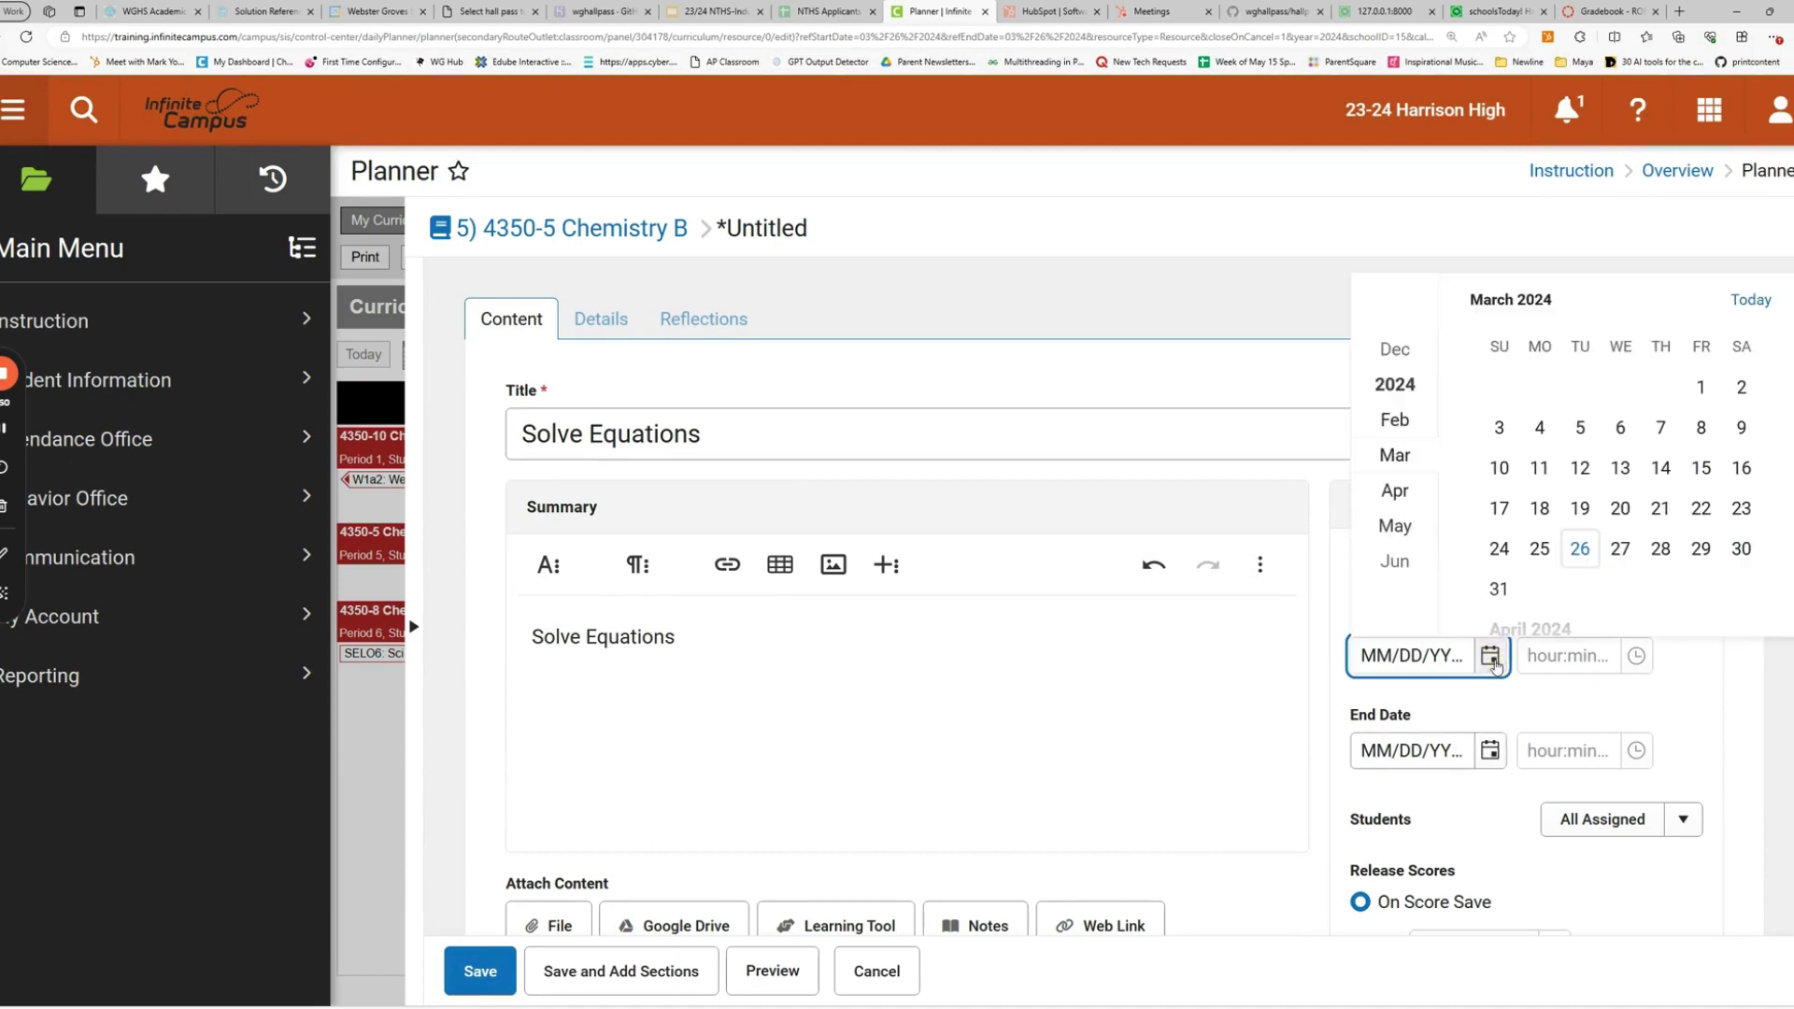
pyautogui.click(1581, 559)
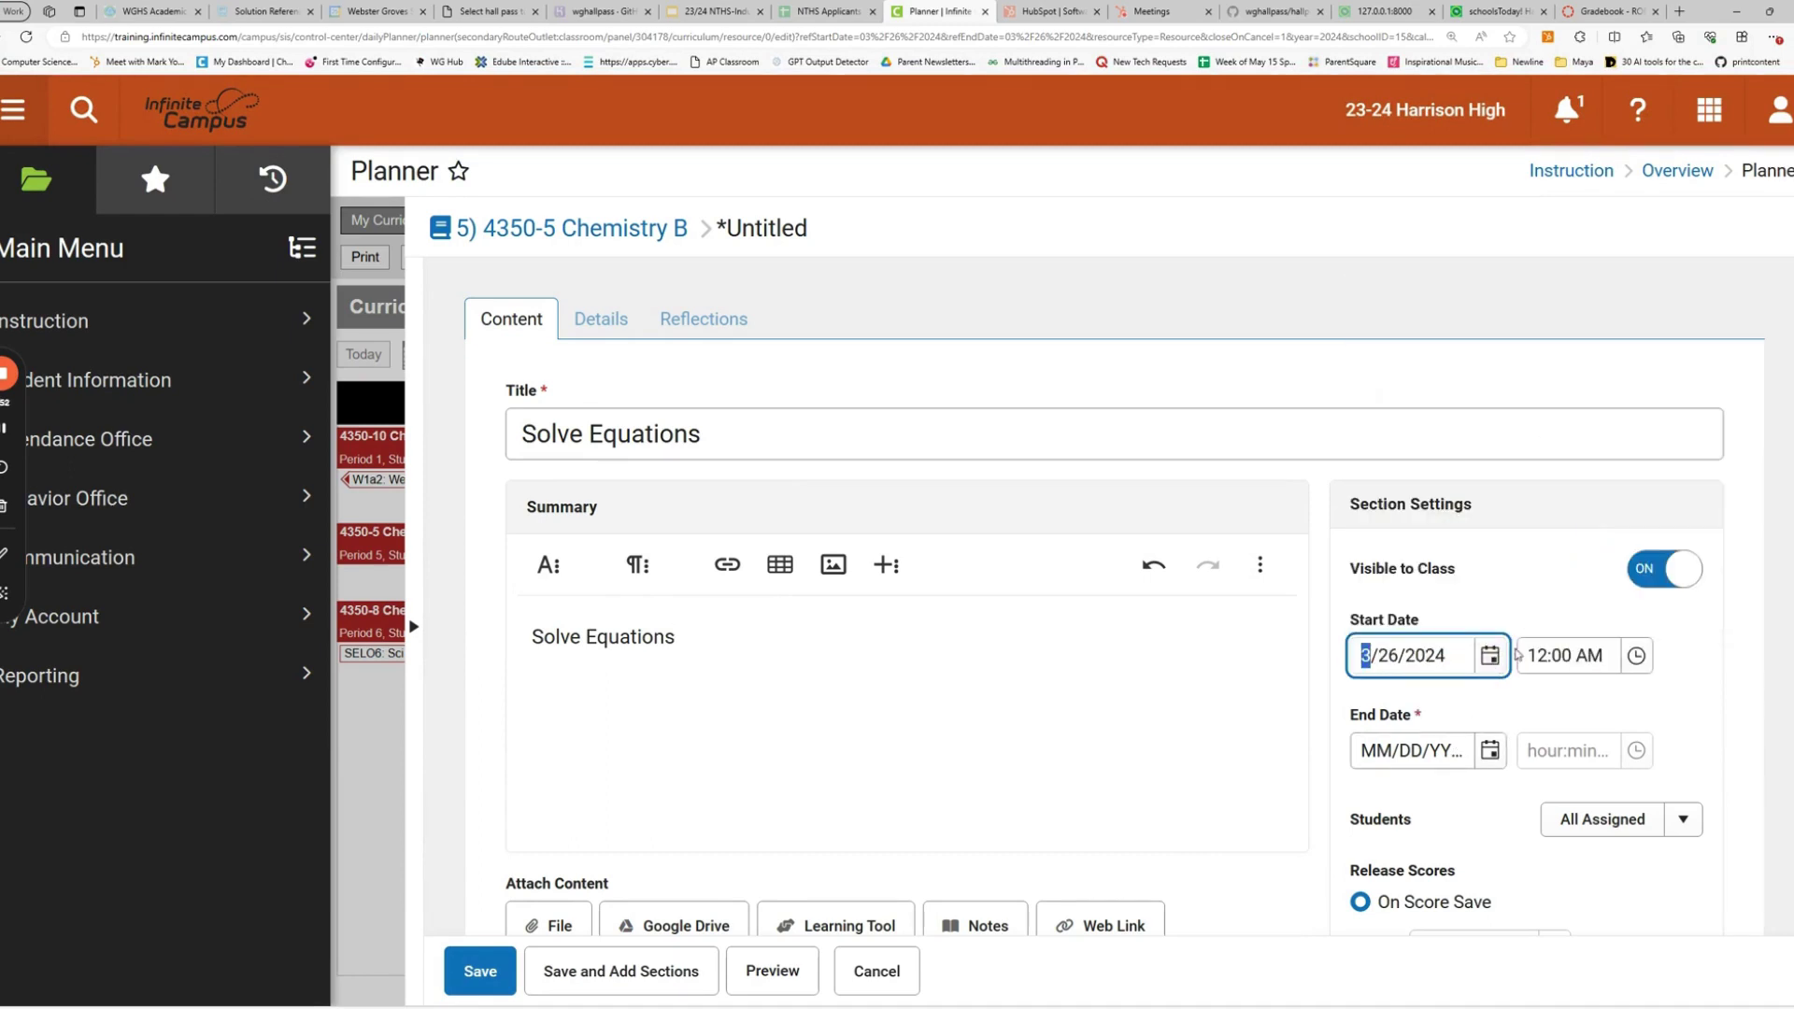
pyautogui.click(1491, 750)
pyautogui.click(1581, 645)
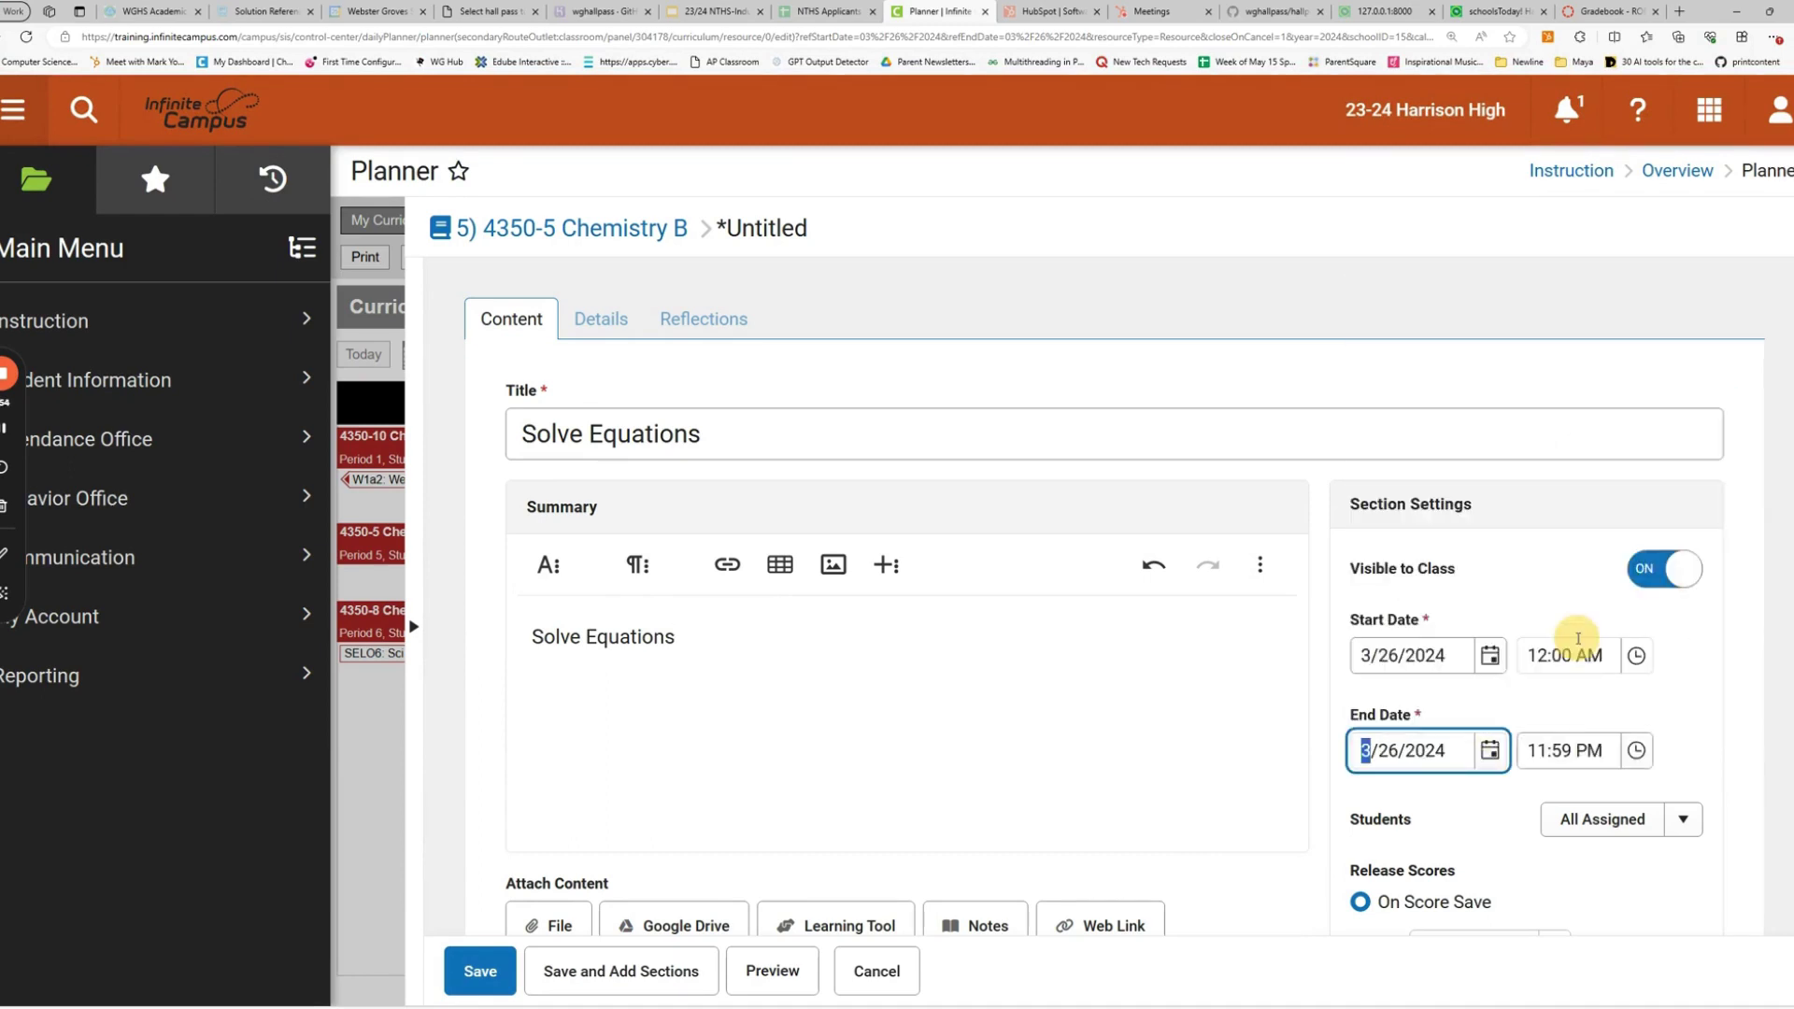
pyautogui.scroll(-5, 1543, 864)
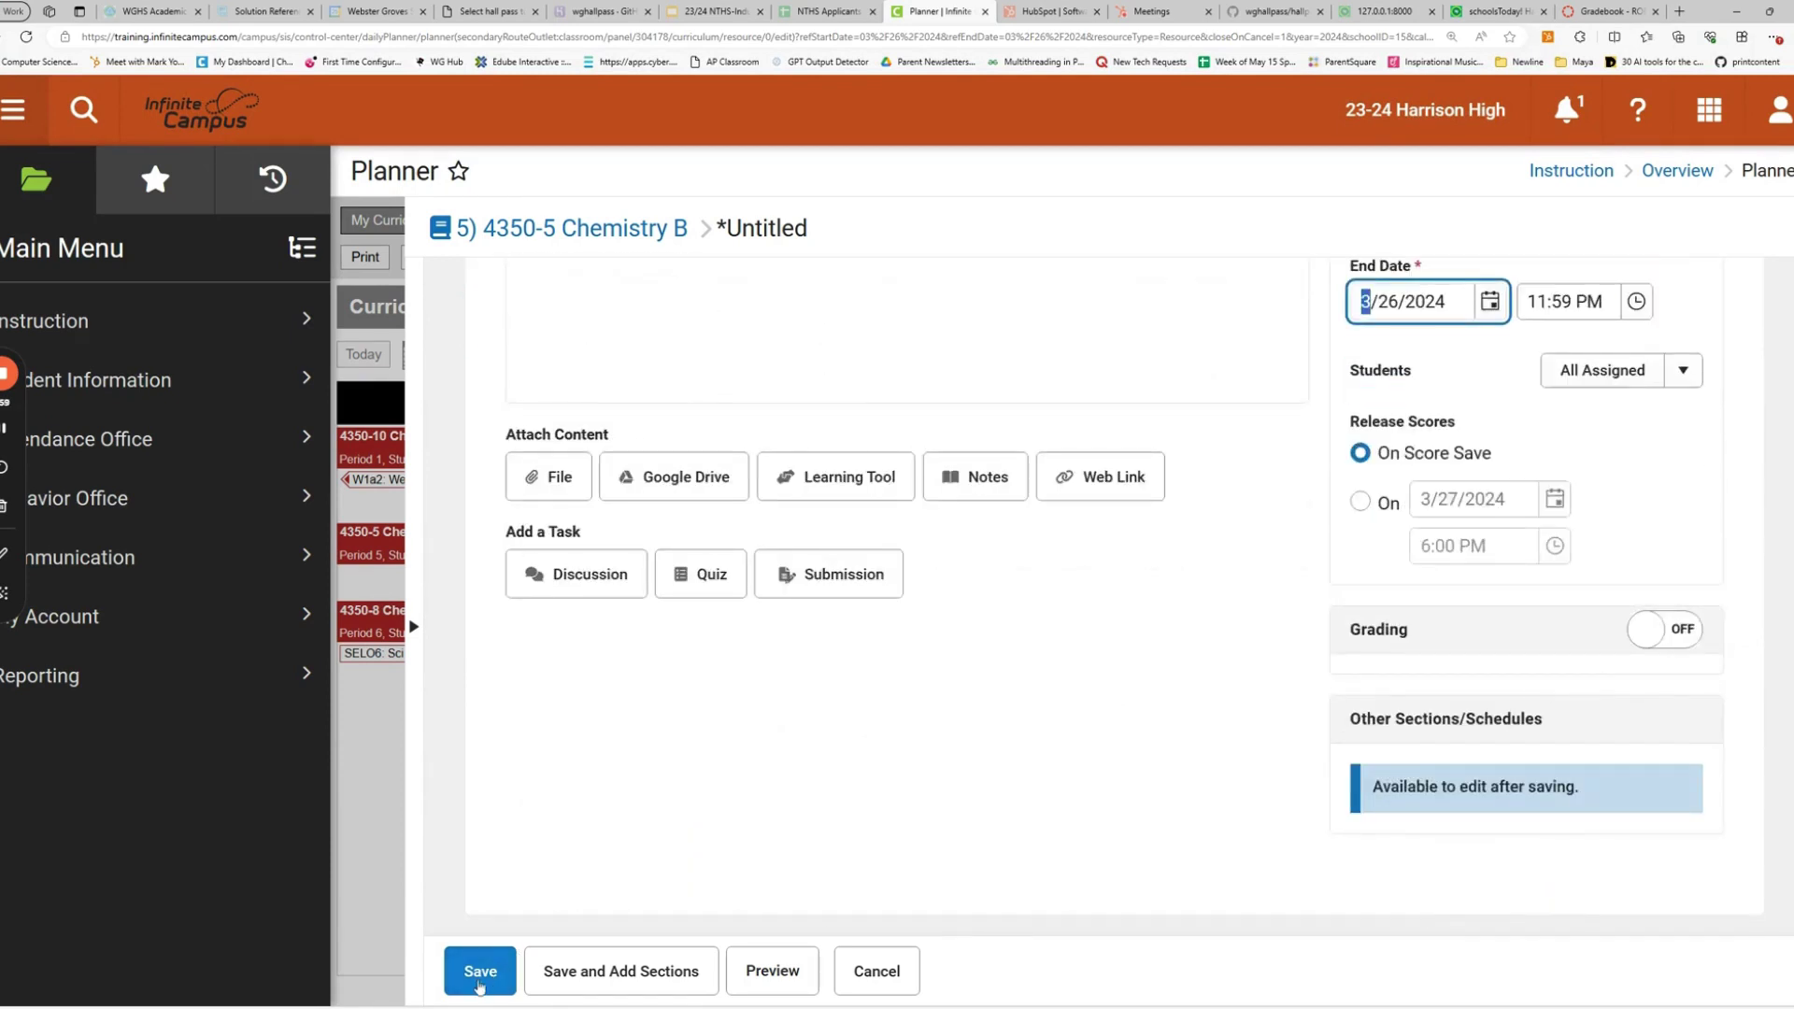
pyautogui.click(479, 973)
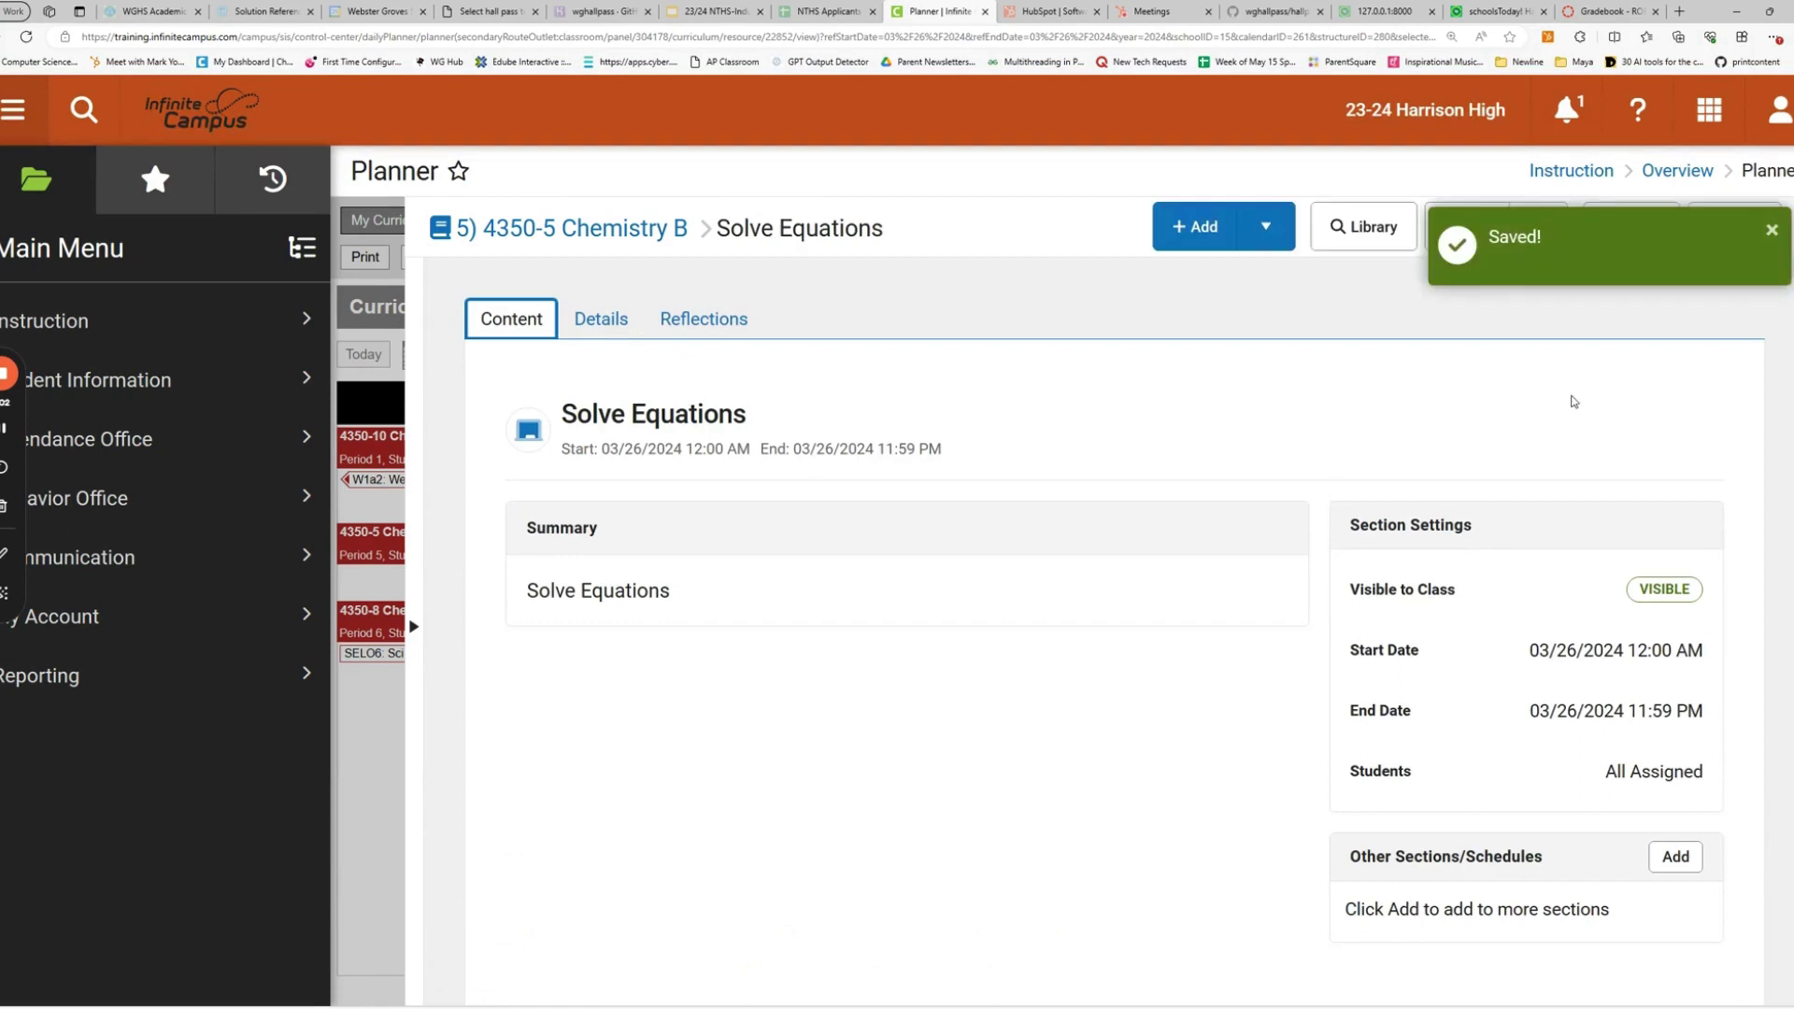
# Dismiss the Saved! message, close the resource, and open the March 26 planner's print view.
pyautogui.click(1774, 232)
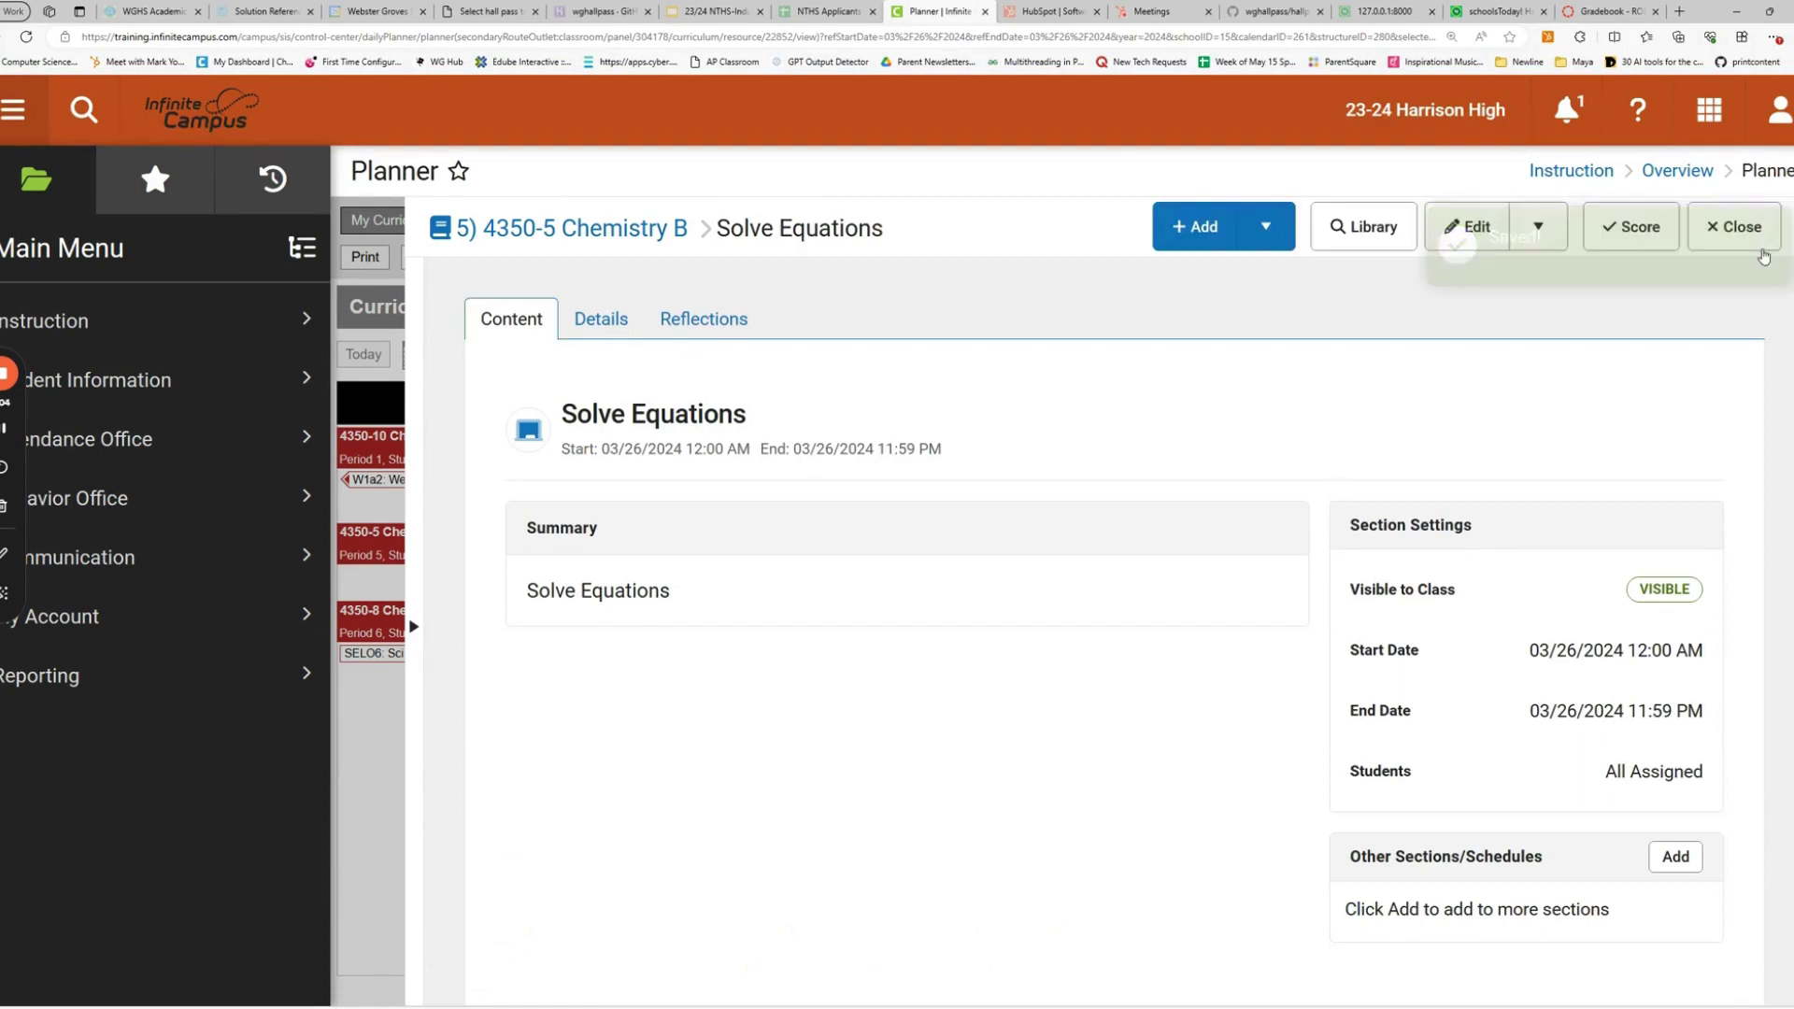
pyautogui.click(1720, 233)
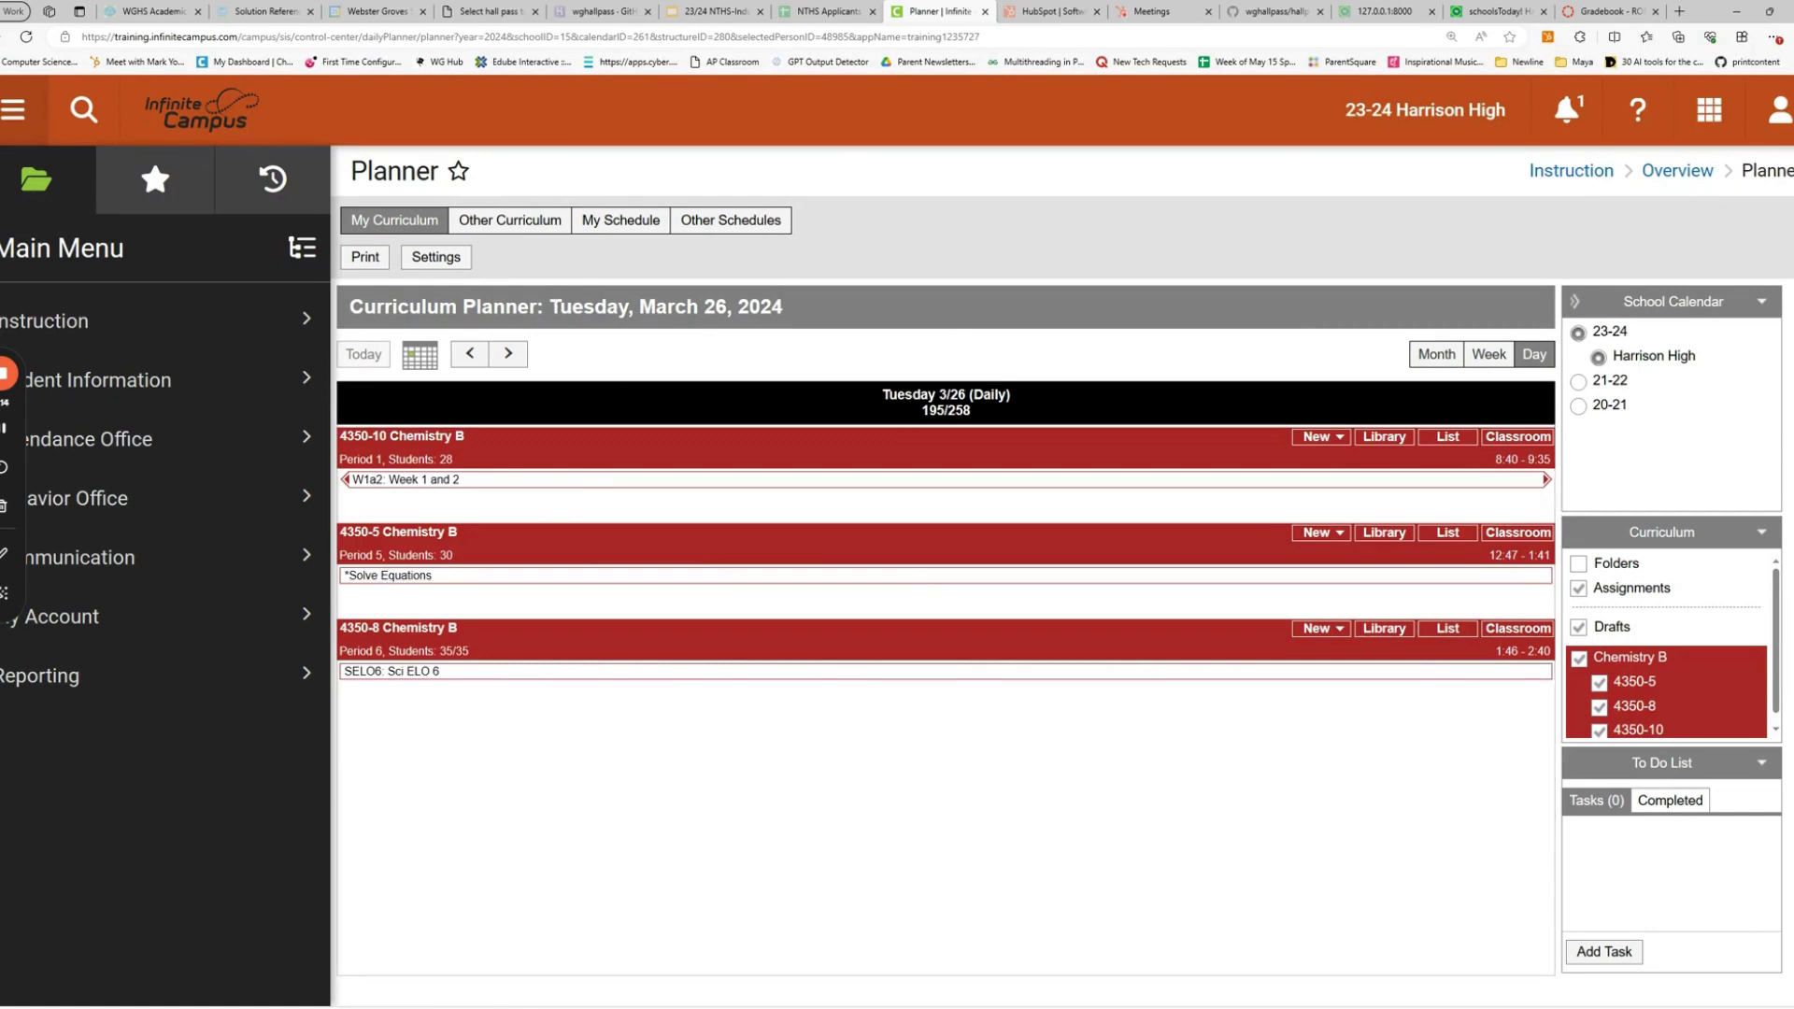
pyautogui.click(365, 258)
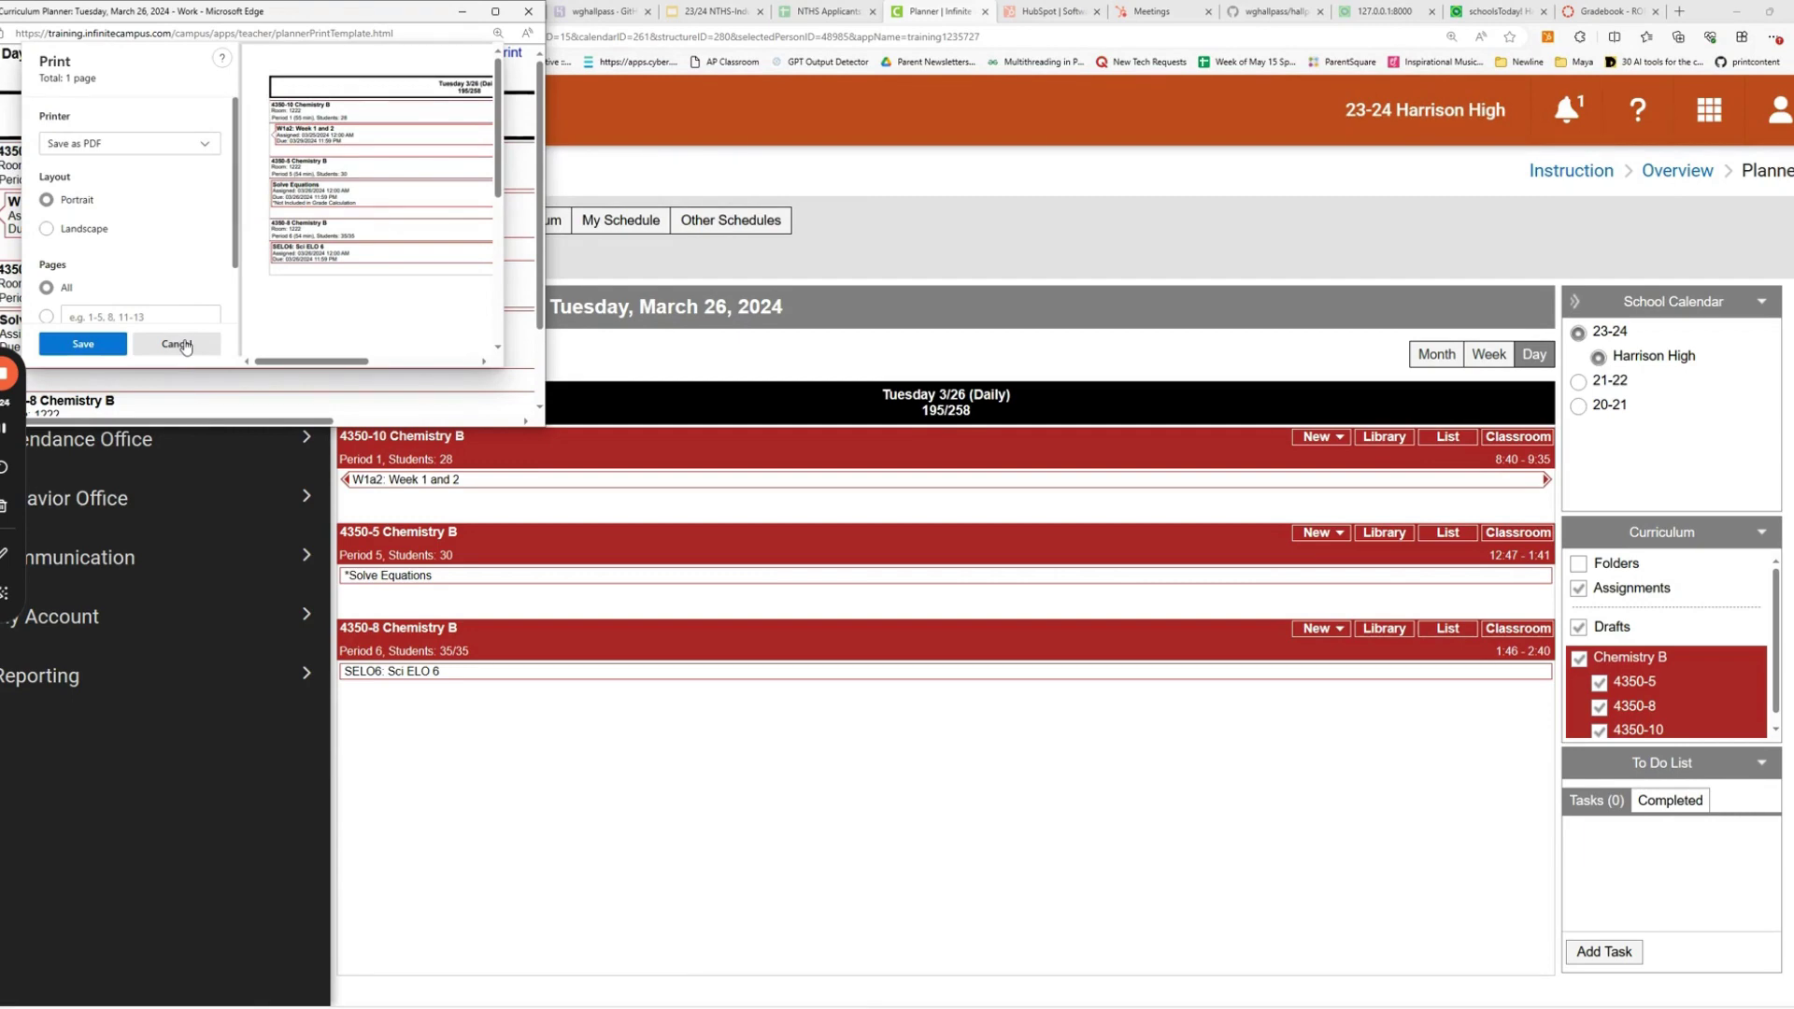
# Cancel printing, enlarge the print page to inspect the period 5 Solve Equations entry, then close it.
pyautogui.click(185, 344)
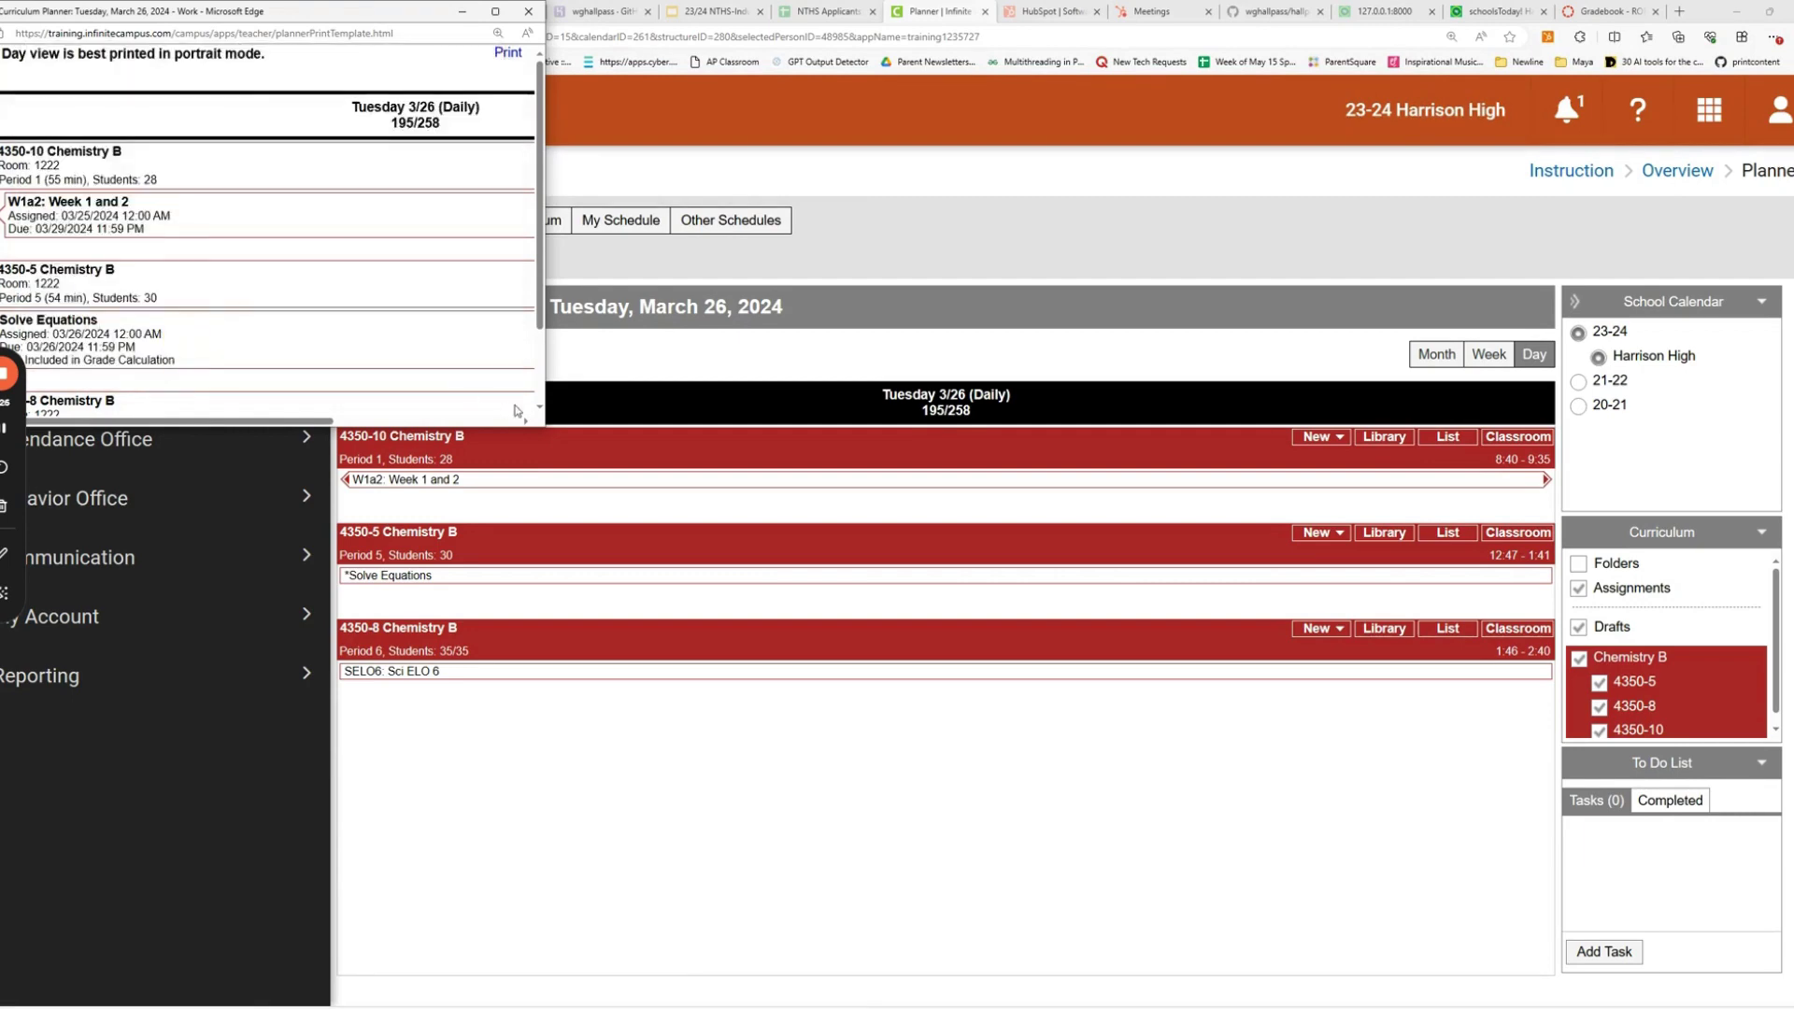
pyautogui.moveTo(545, 428); pyautogui.dragTo(681, 545)
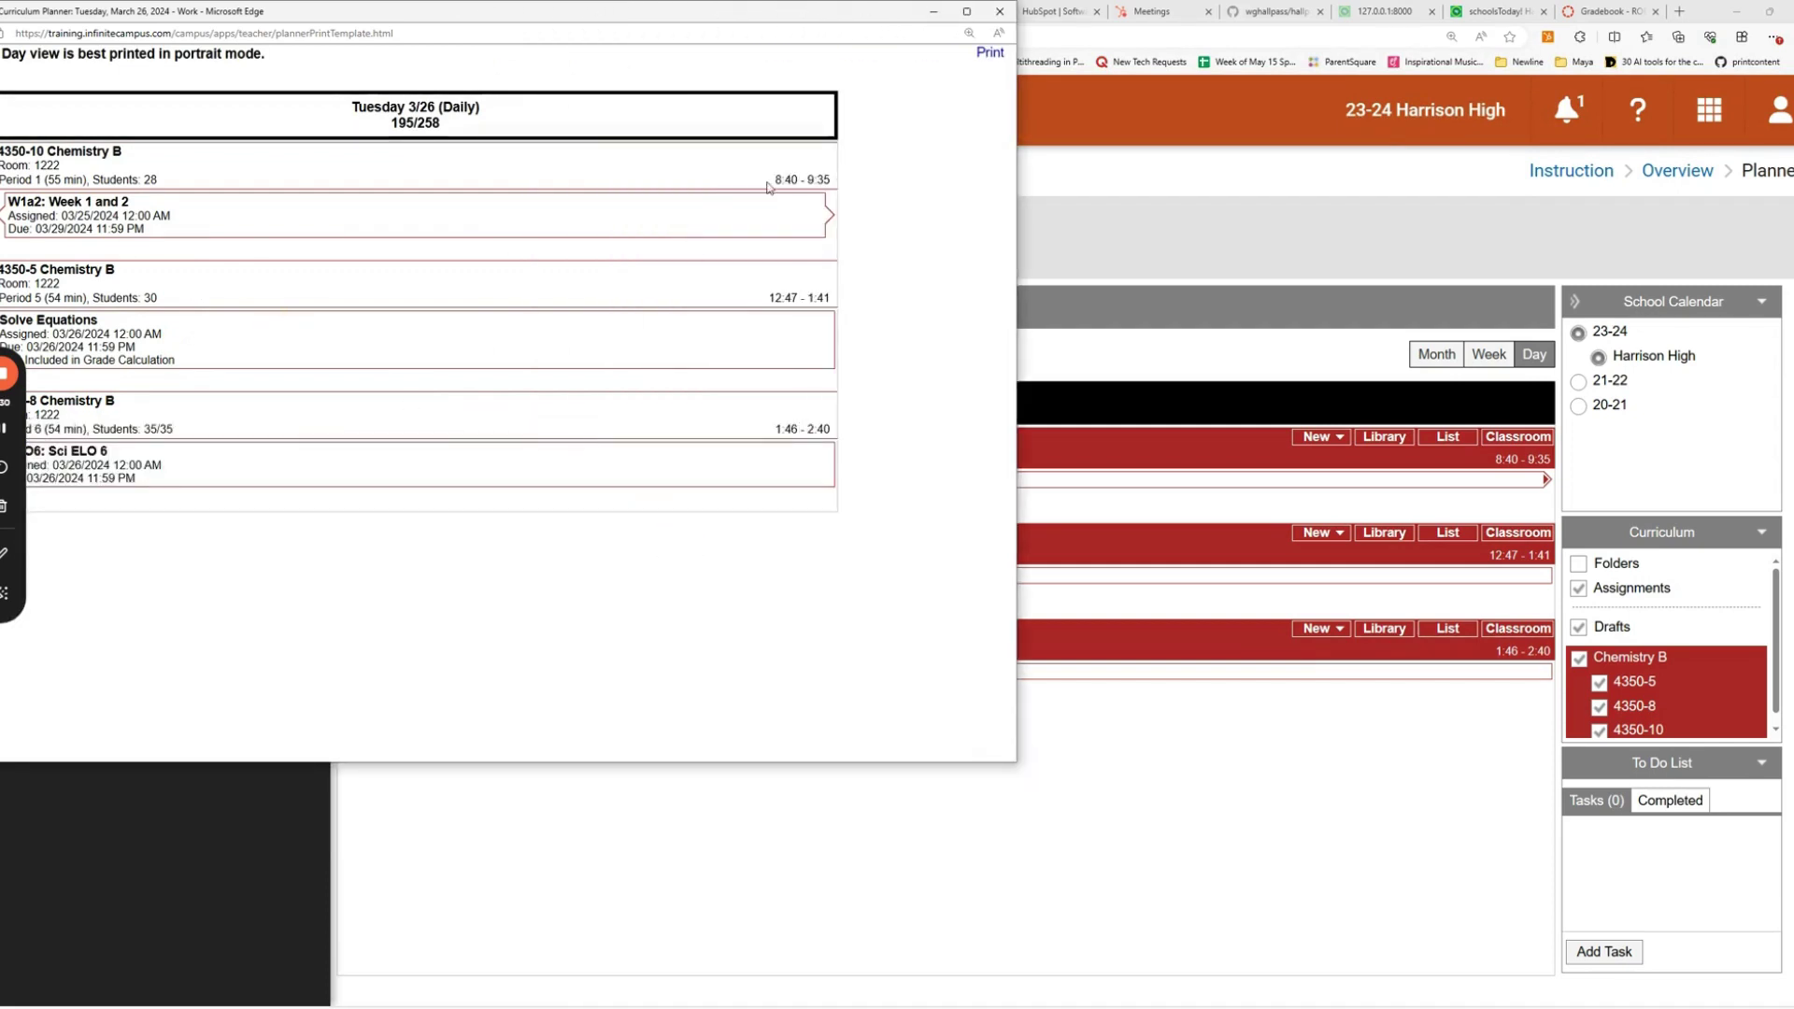
pyautogui.moveTo(775, 185); pyautogui.dragTo(829, 177)
pyautogui.moveTo(786, 306)
pyautogui.mouseDown()
pyautogui.moveTo(841, 300)
pyautogui.moveTo(799, 298)
pyautogui.mouseUp()
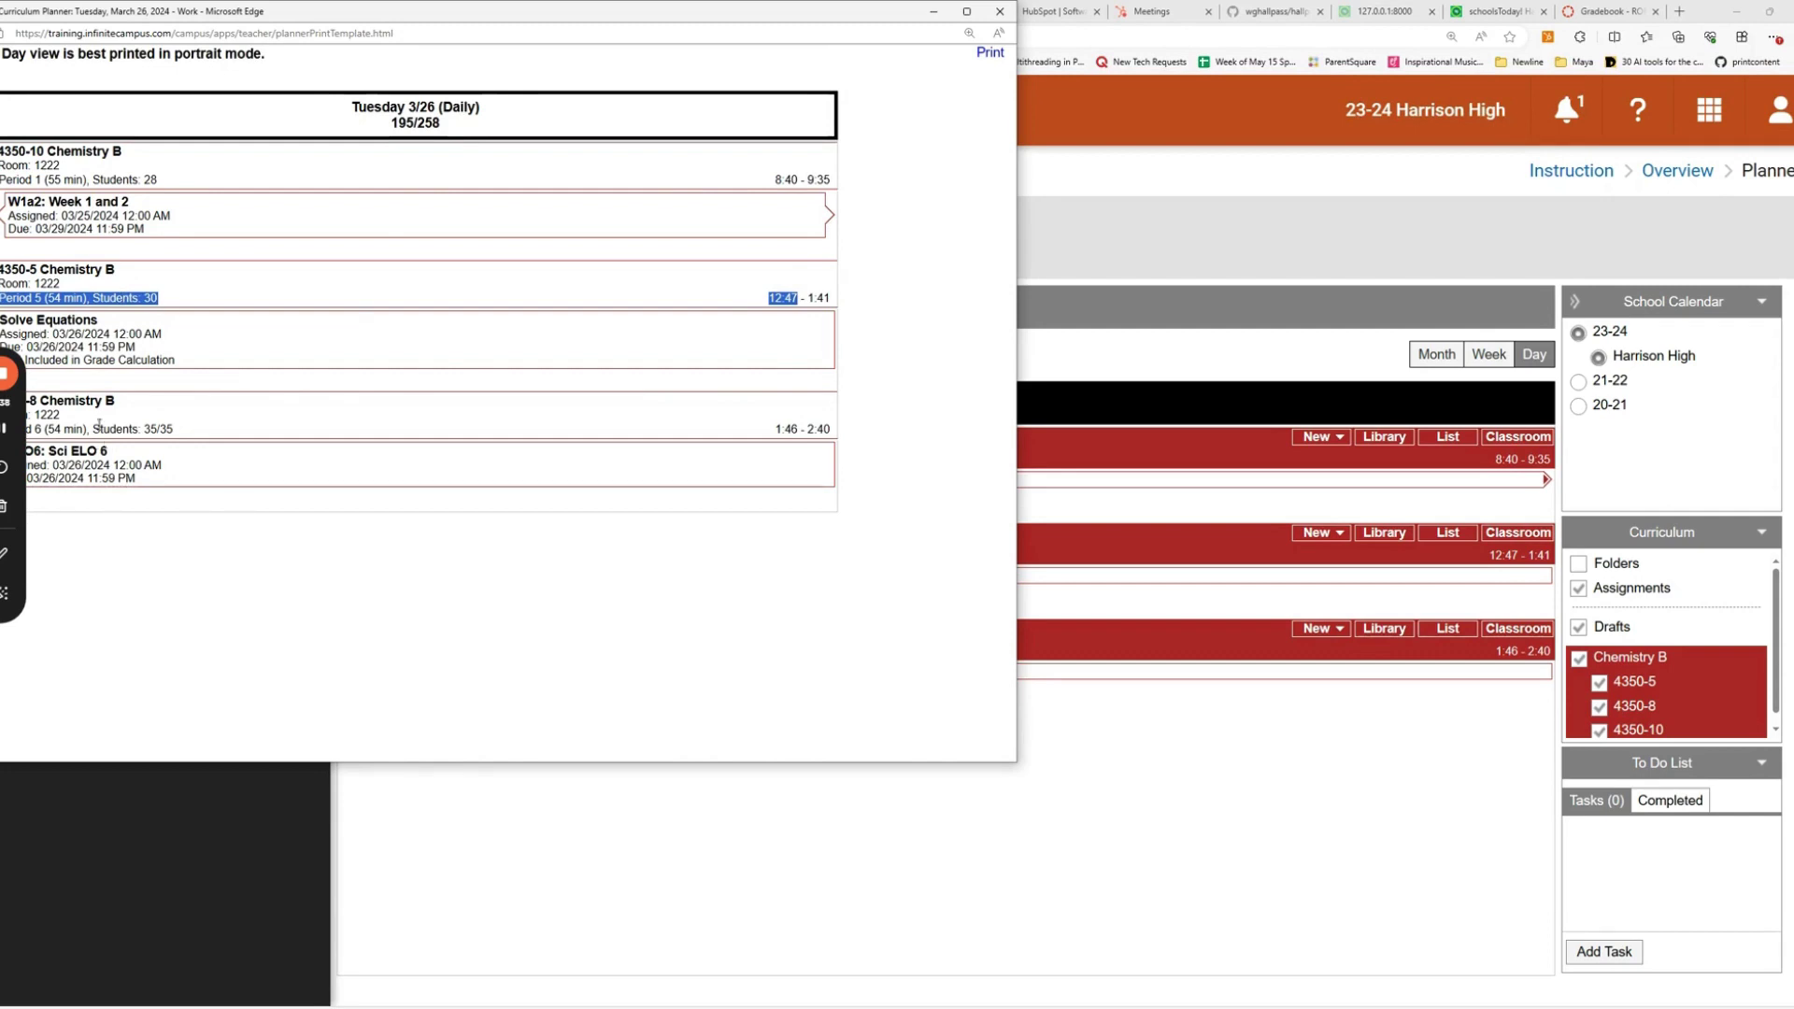
pyautogui.moveTo(83, 423); pyautogui.dragTo(84, 333)
pyautogui.click(84, 334)
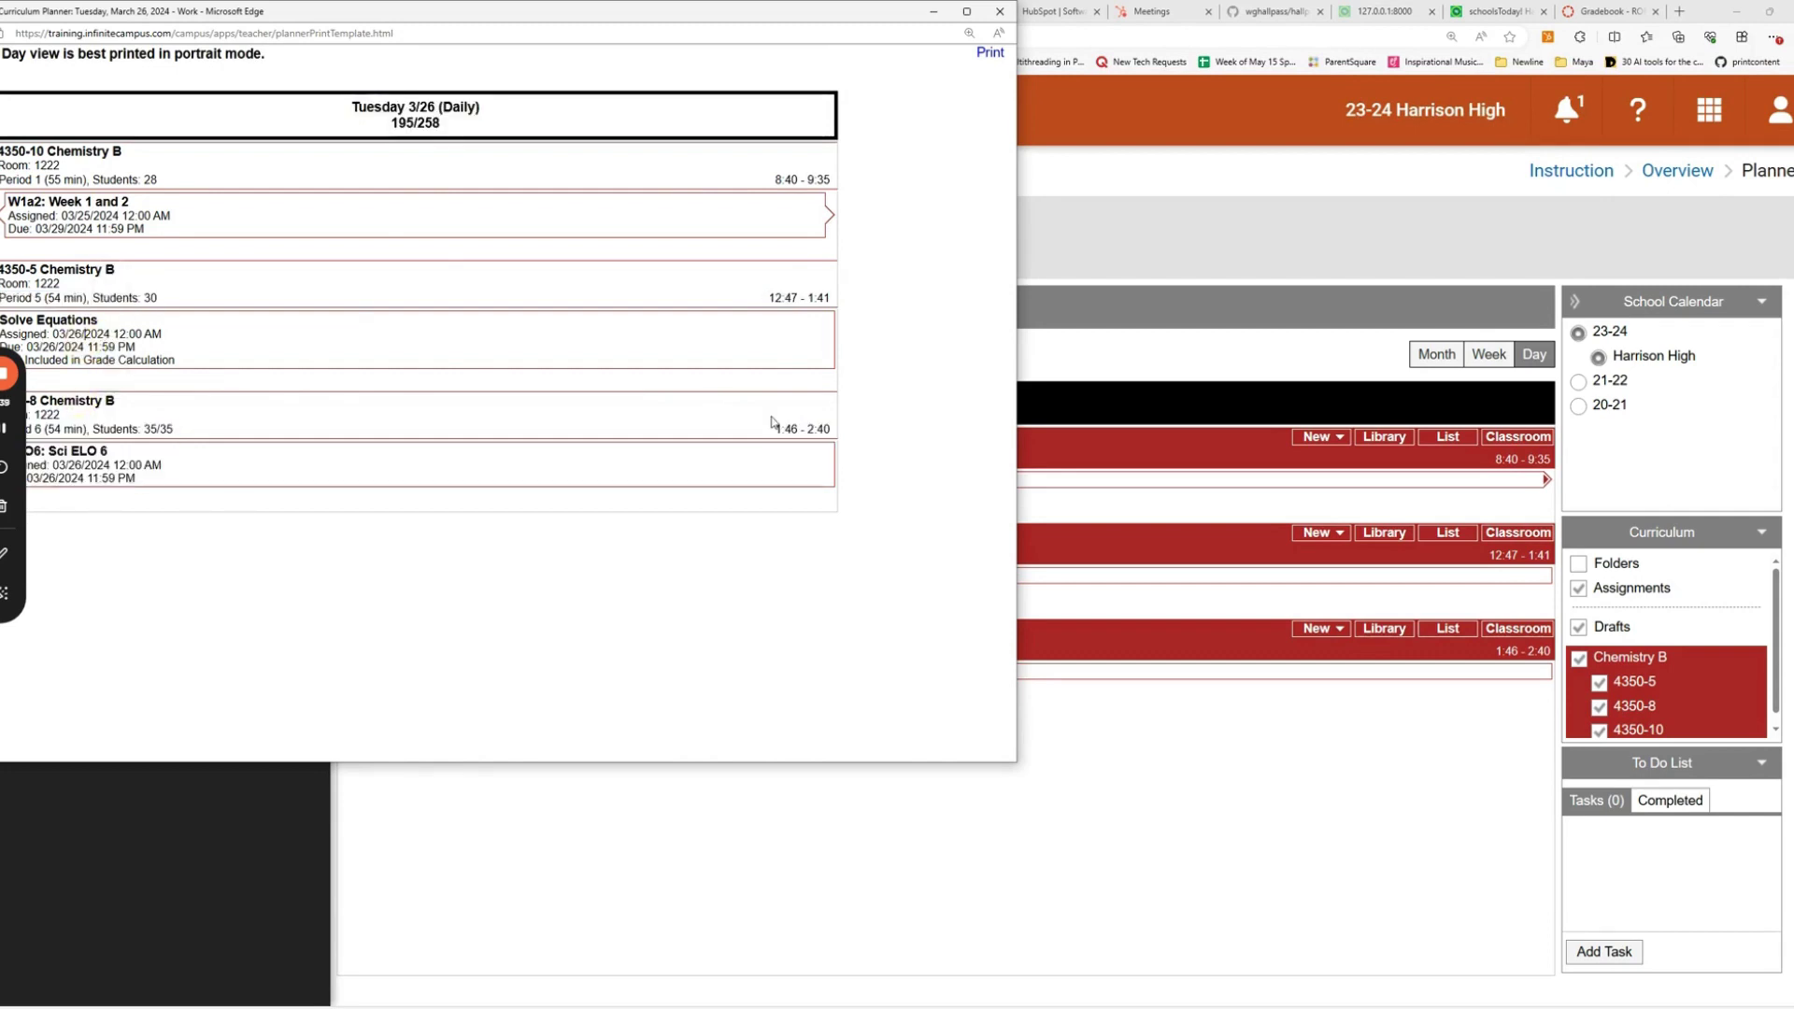
pyautogui.click(1000, 12)
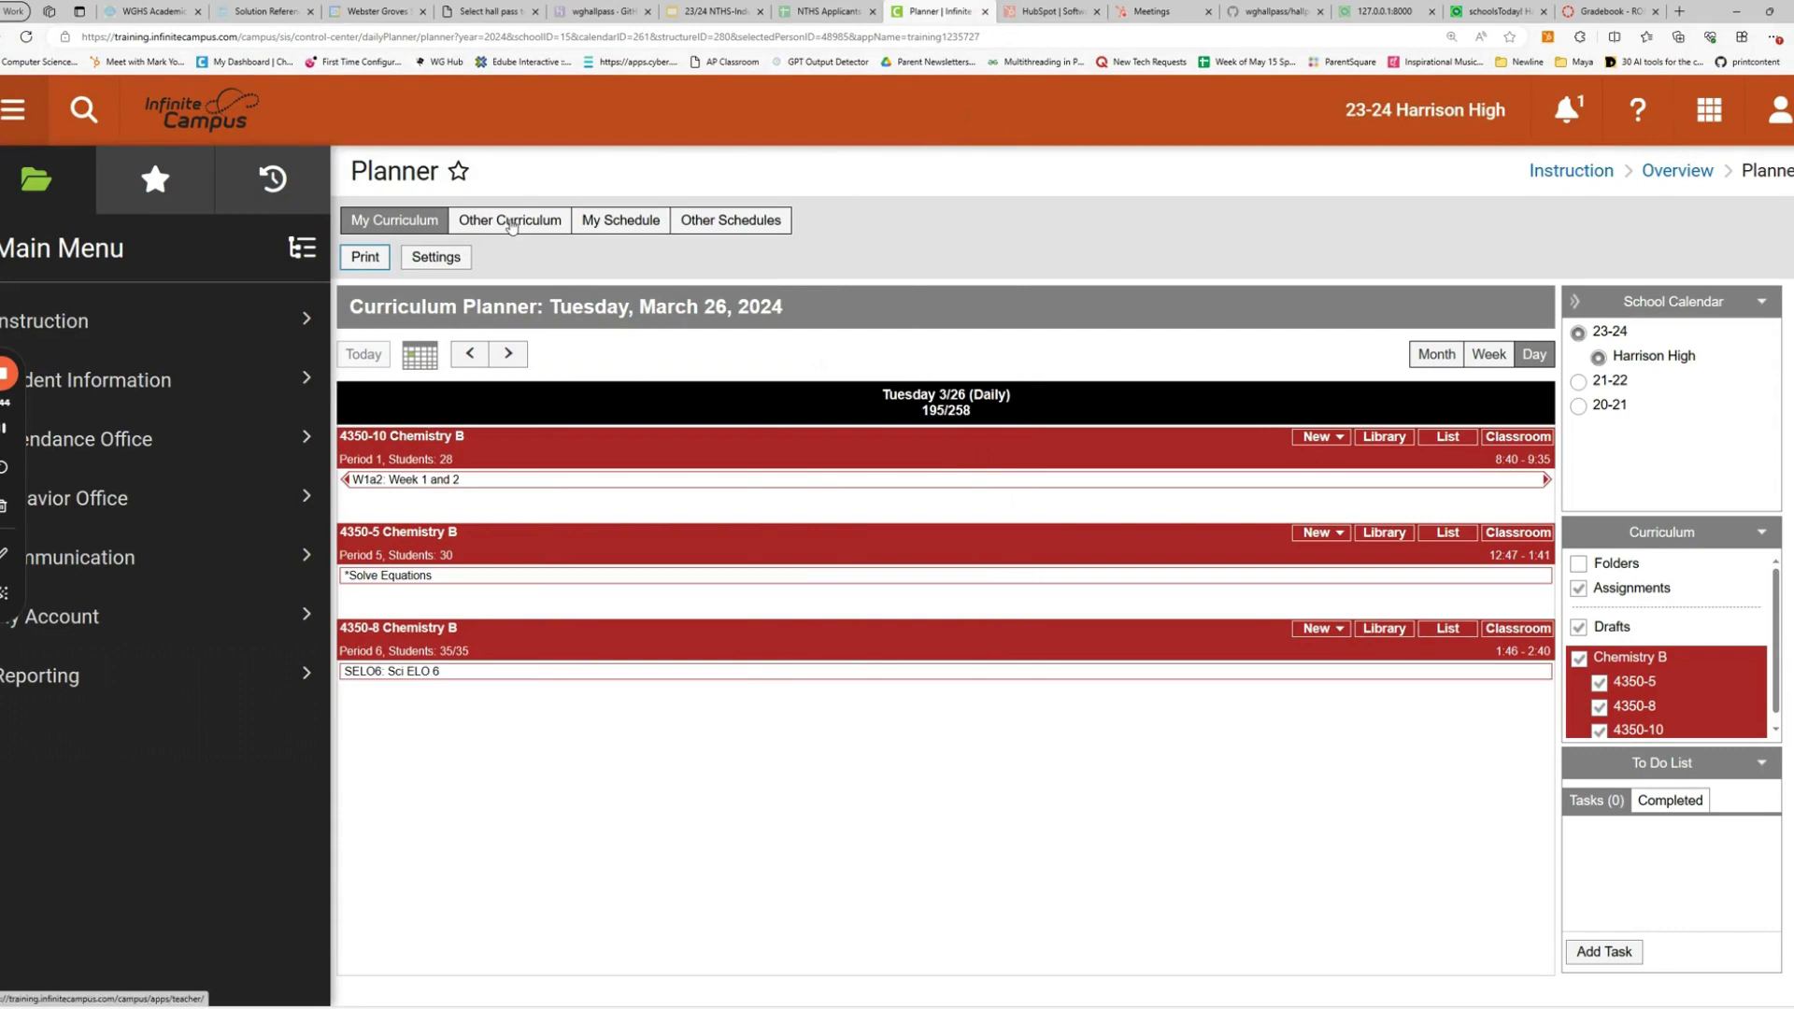
pyautogui.click(1386, 440)
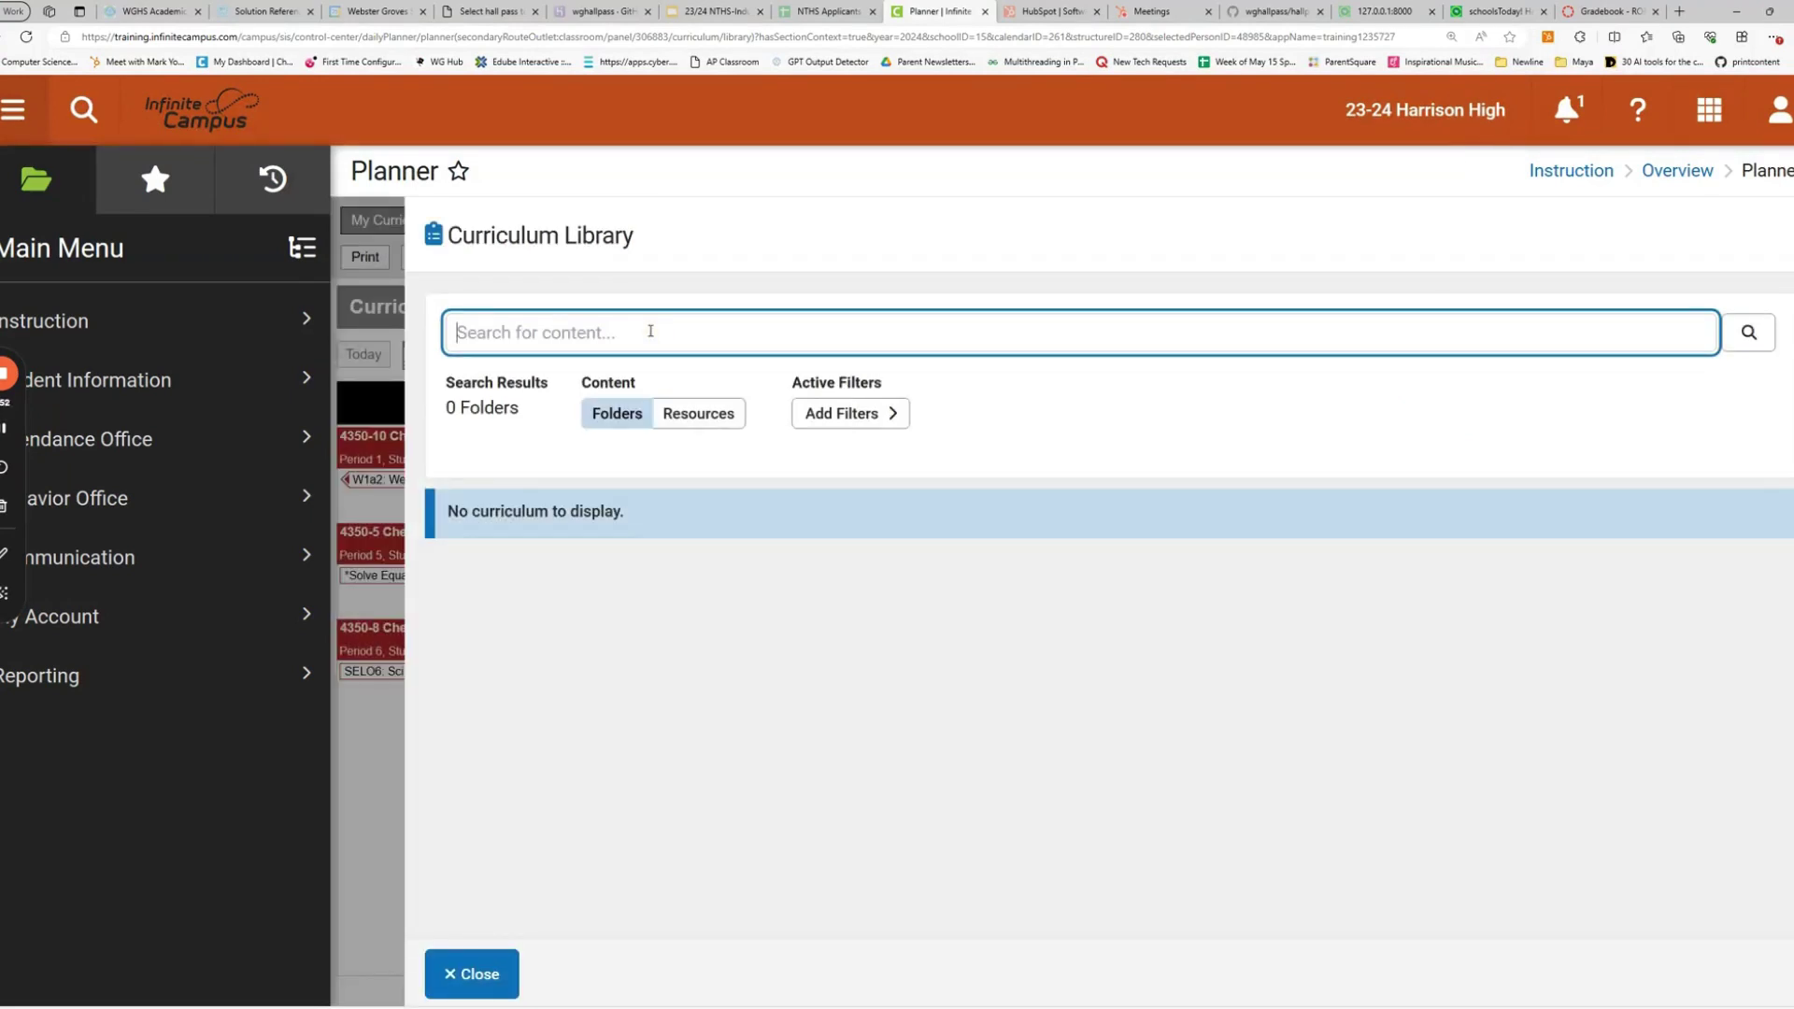
pyautogui.click(708, 412)
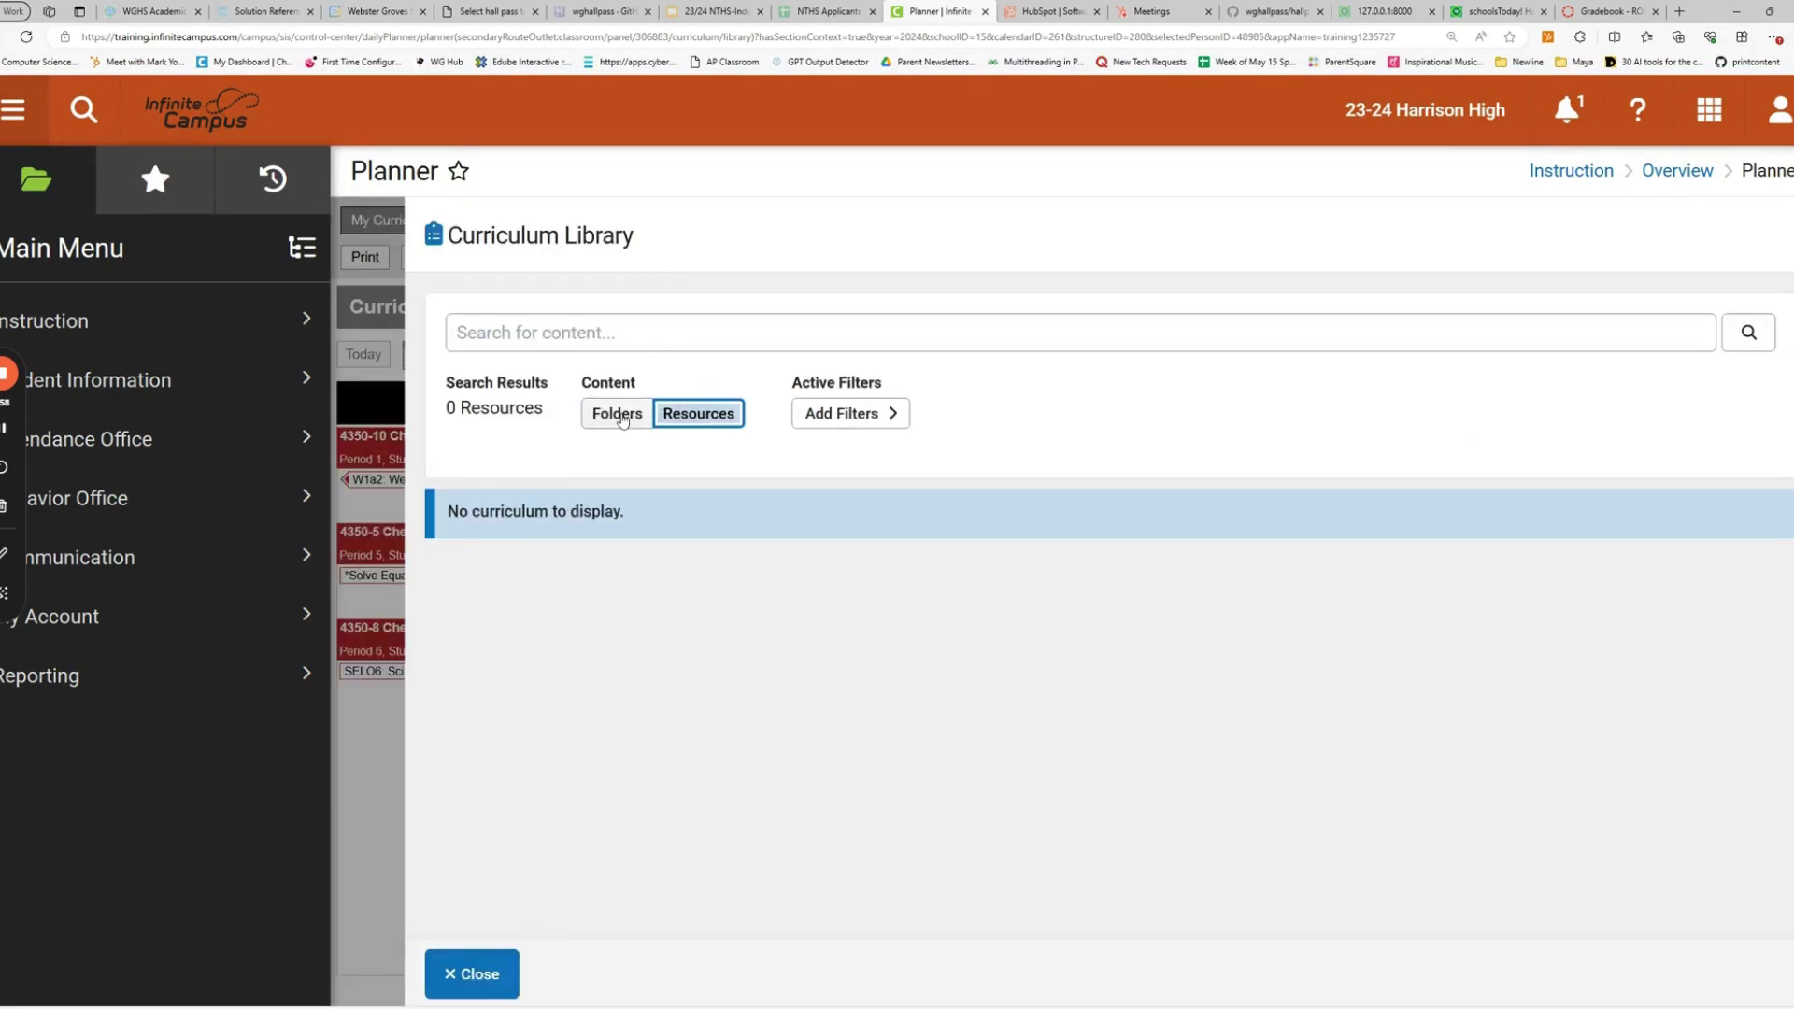
pyautogui.click(619, 414)
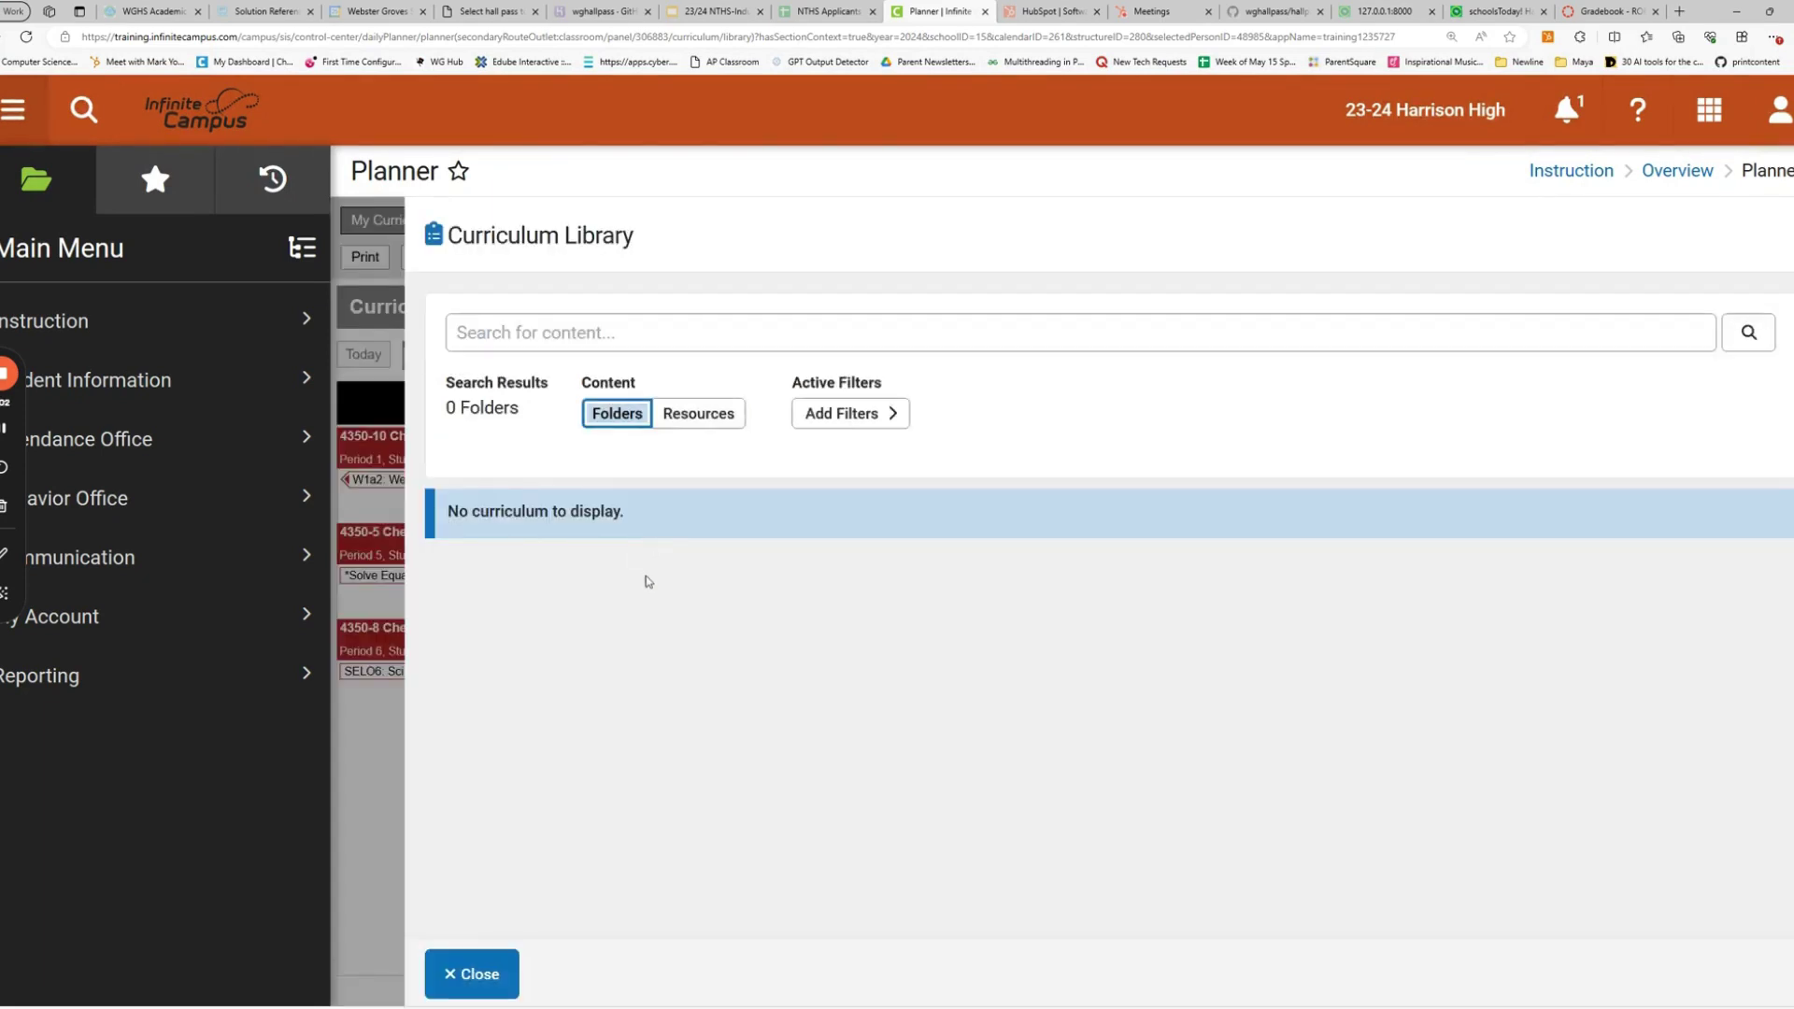
pyautogui.click(497, 972)
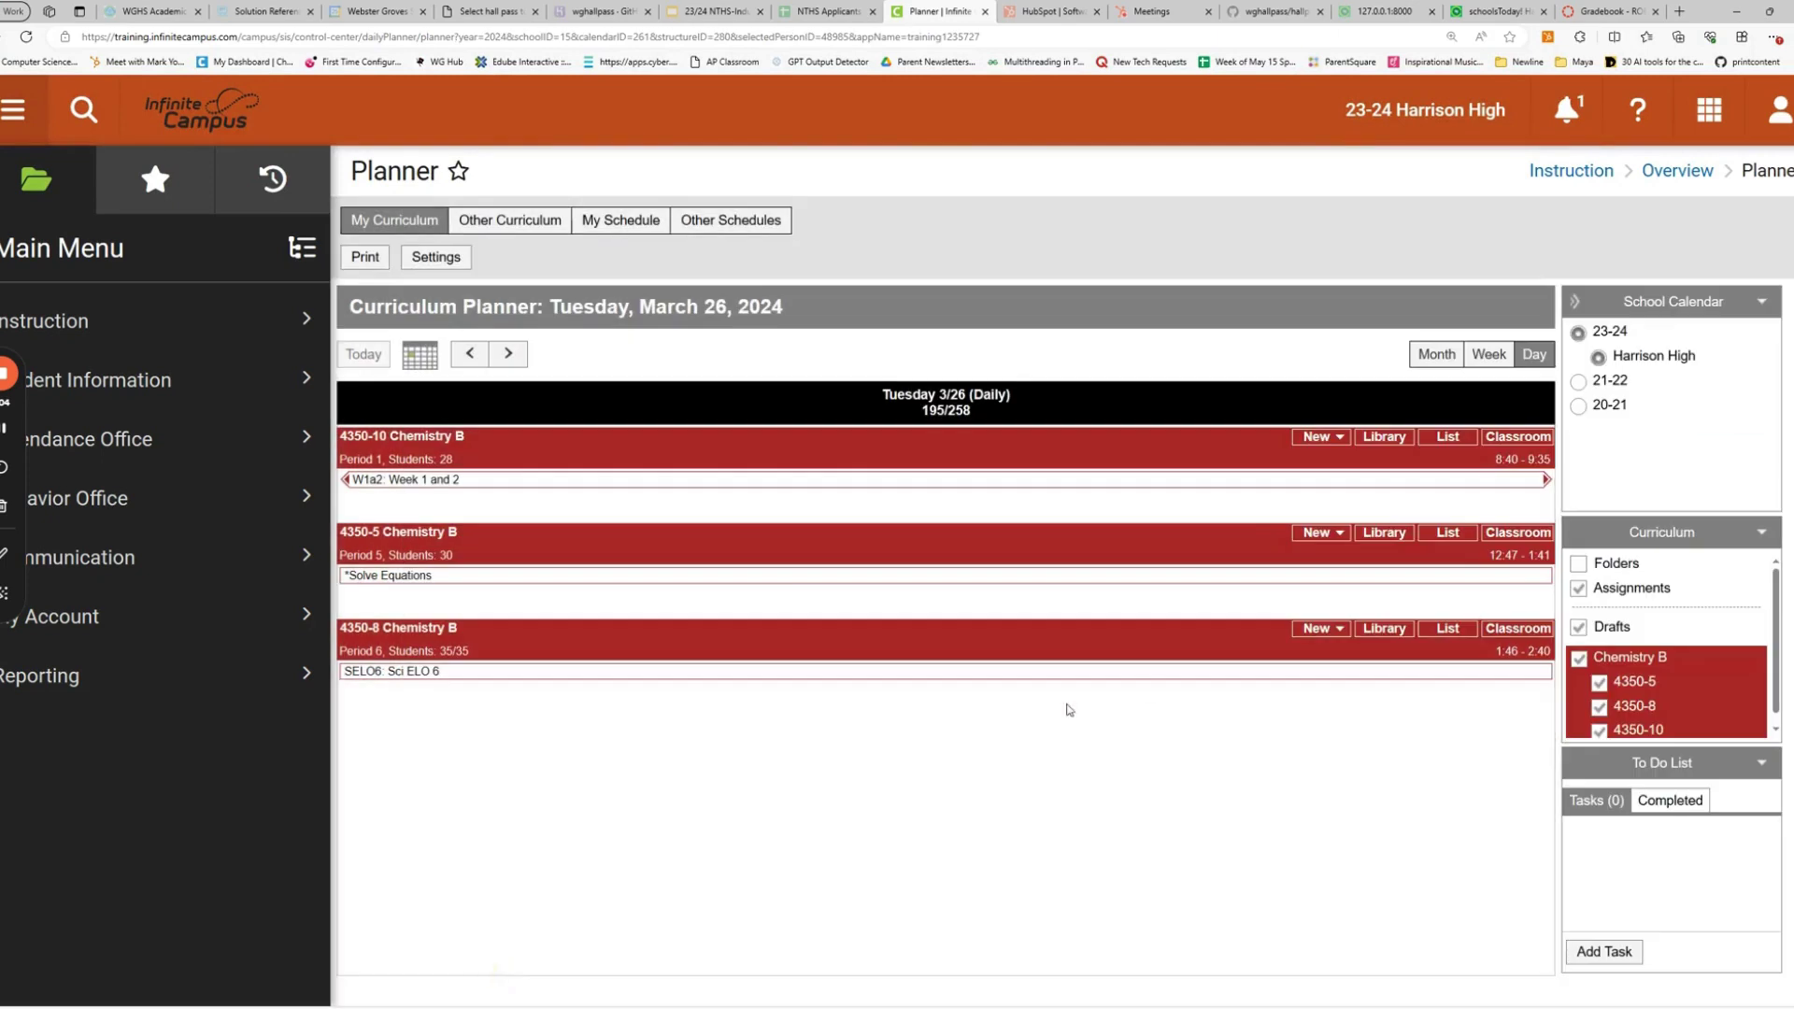
pyautogui.click(1517, 439)
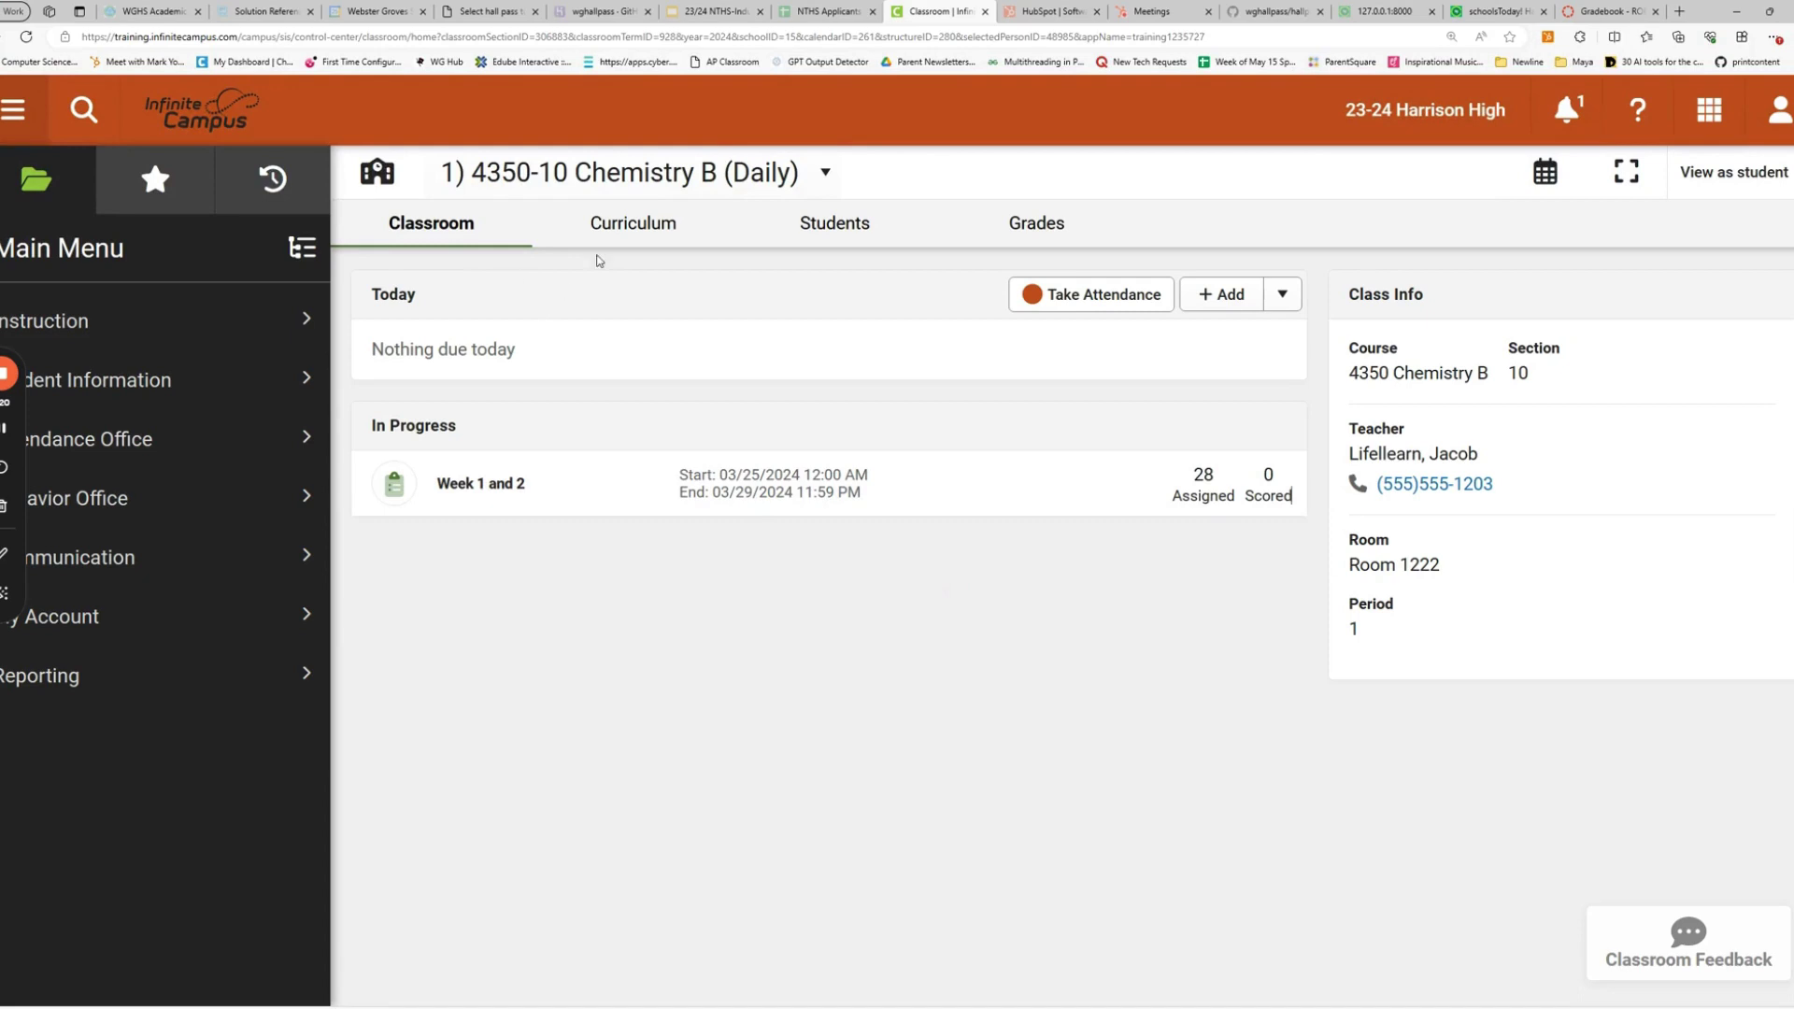
pyautogui.click(633, 224)
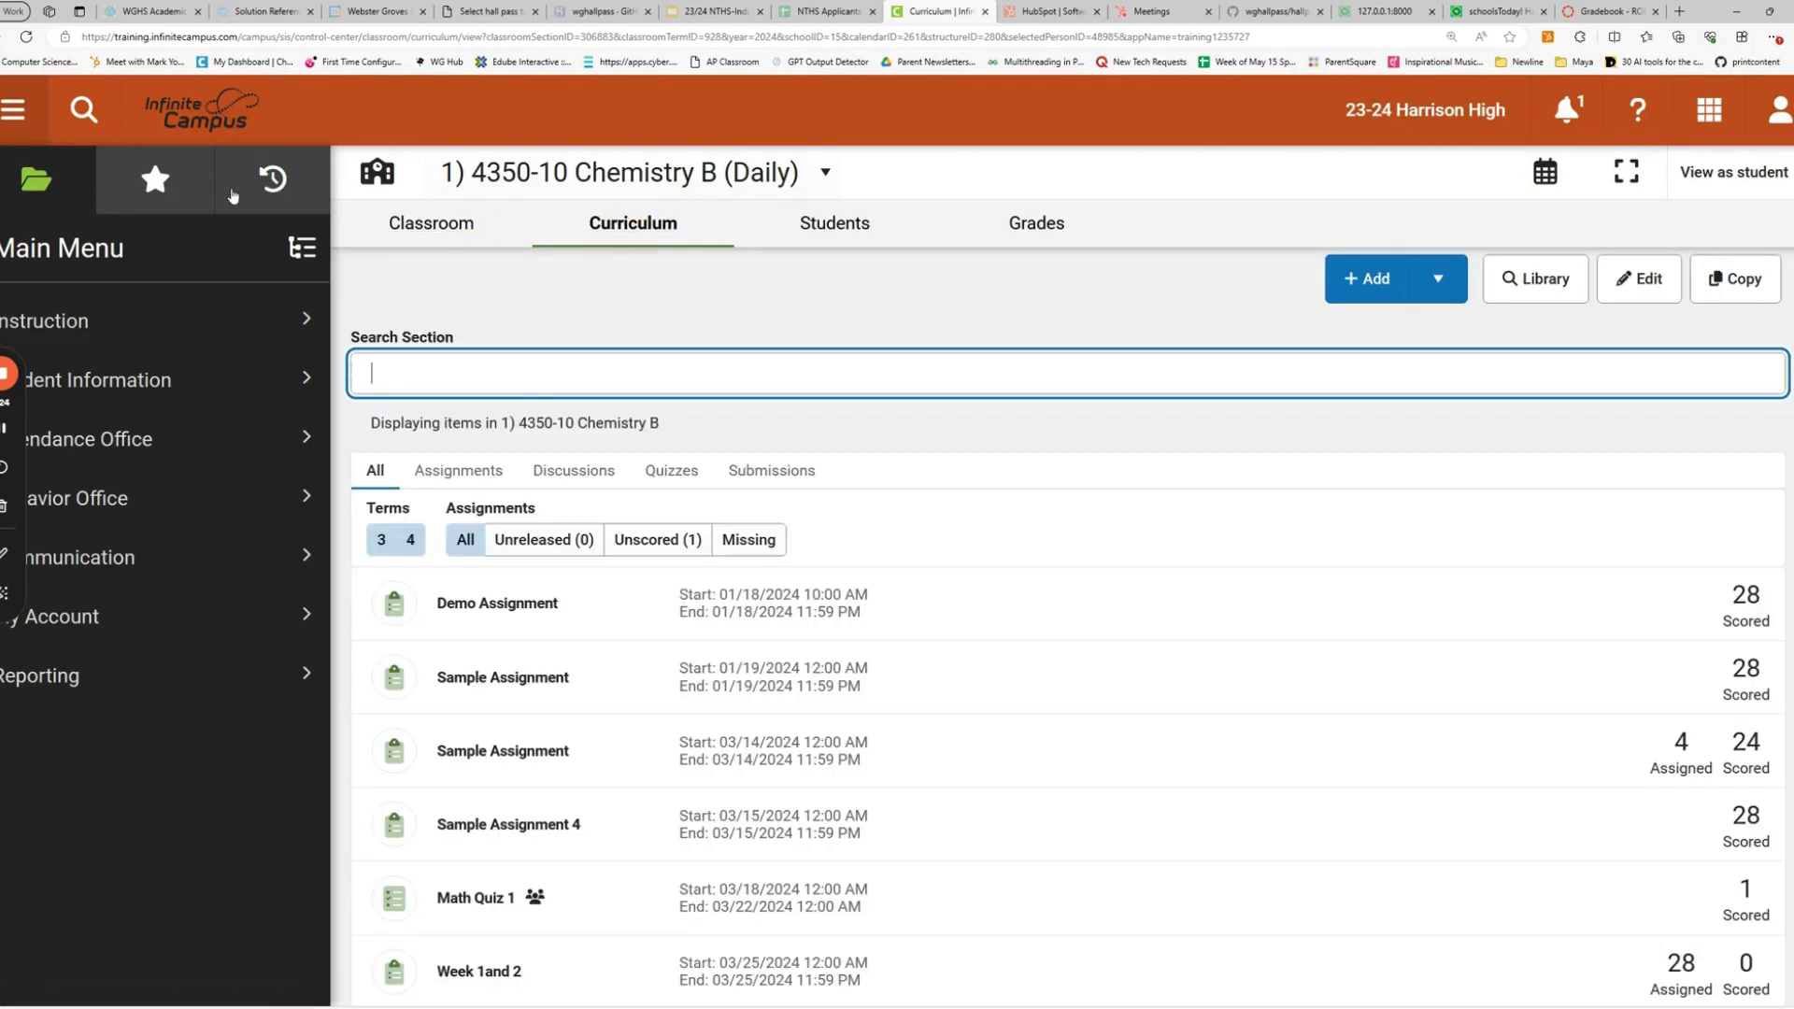
pyautogui.click(8, 37)
pyautogui.click(8, 37)
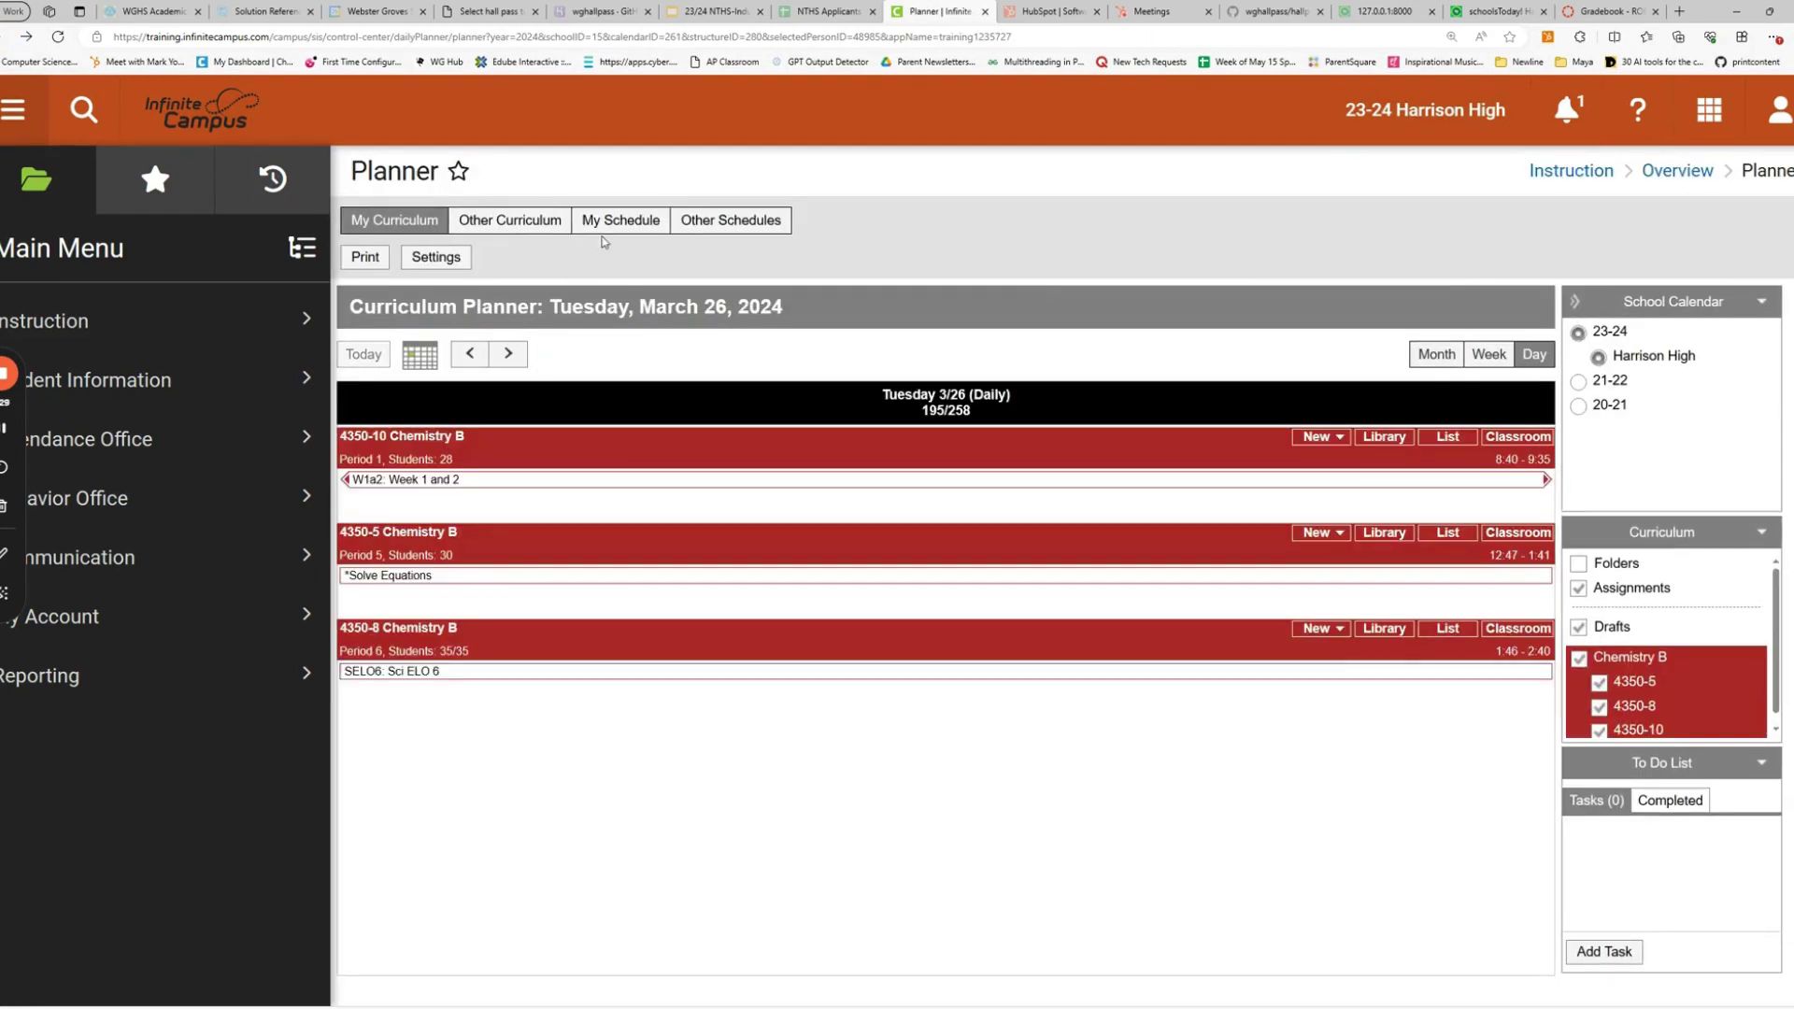
# Switch to the My Schedule daily view, then open Other Schedules and cancel the teacher search.
pyautogui.click(609, 223)
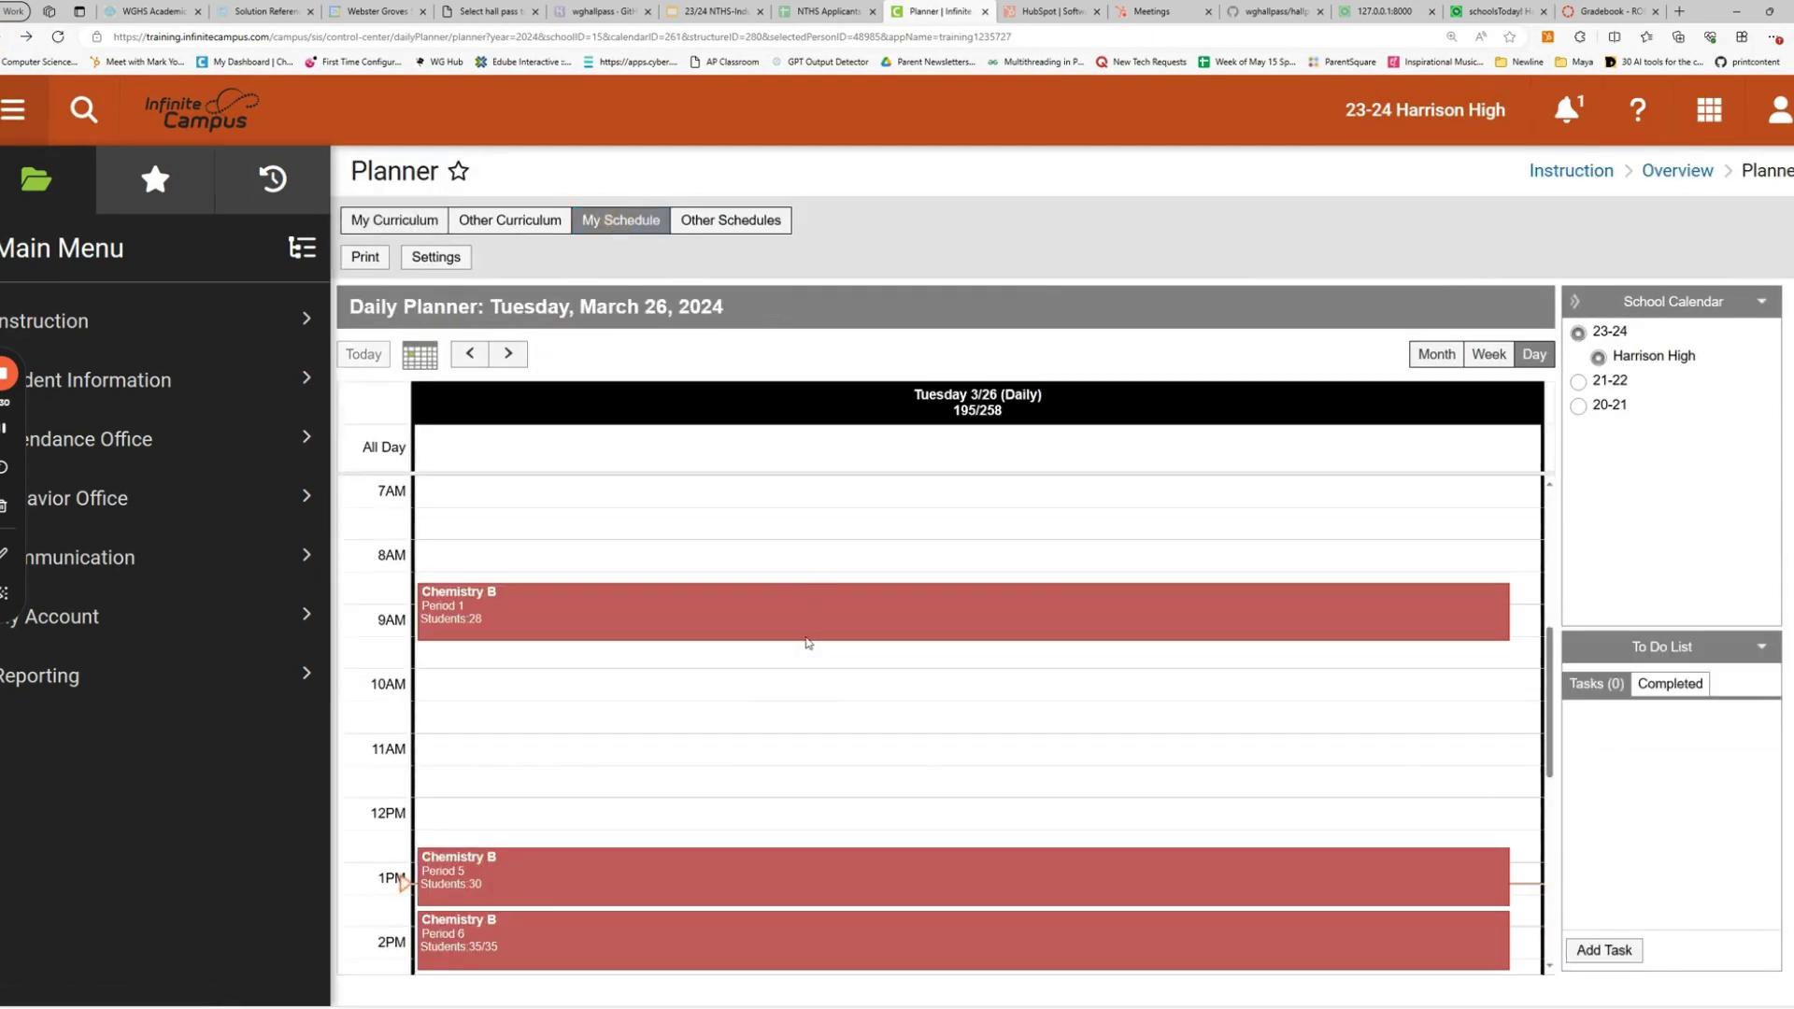
pyautogui.scroll(-2, 777, 653)
pyautogui.scroll(2, 775, 651)
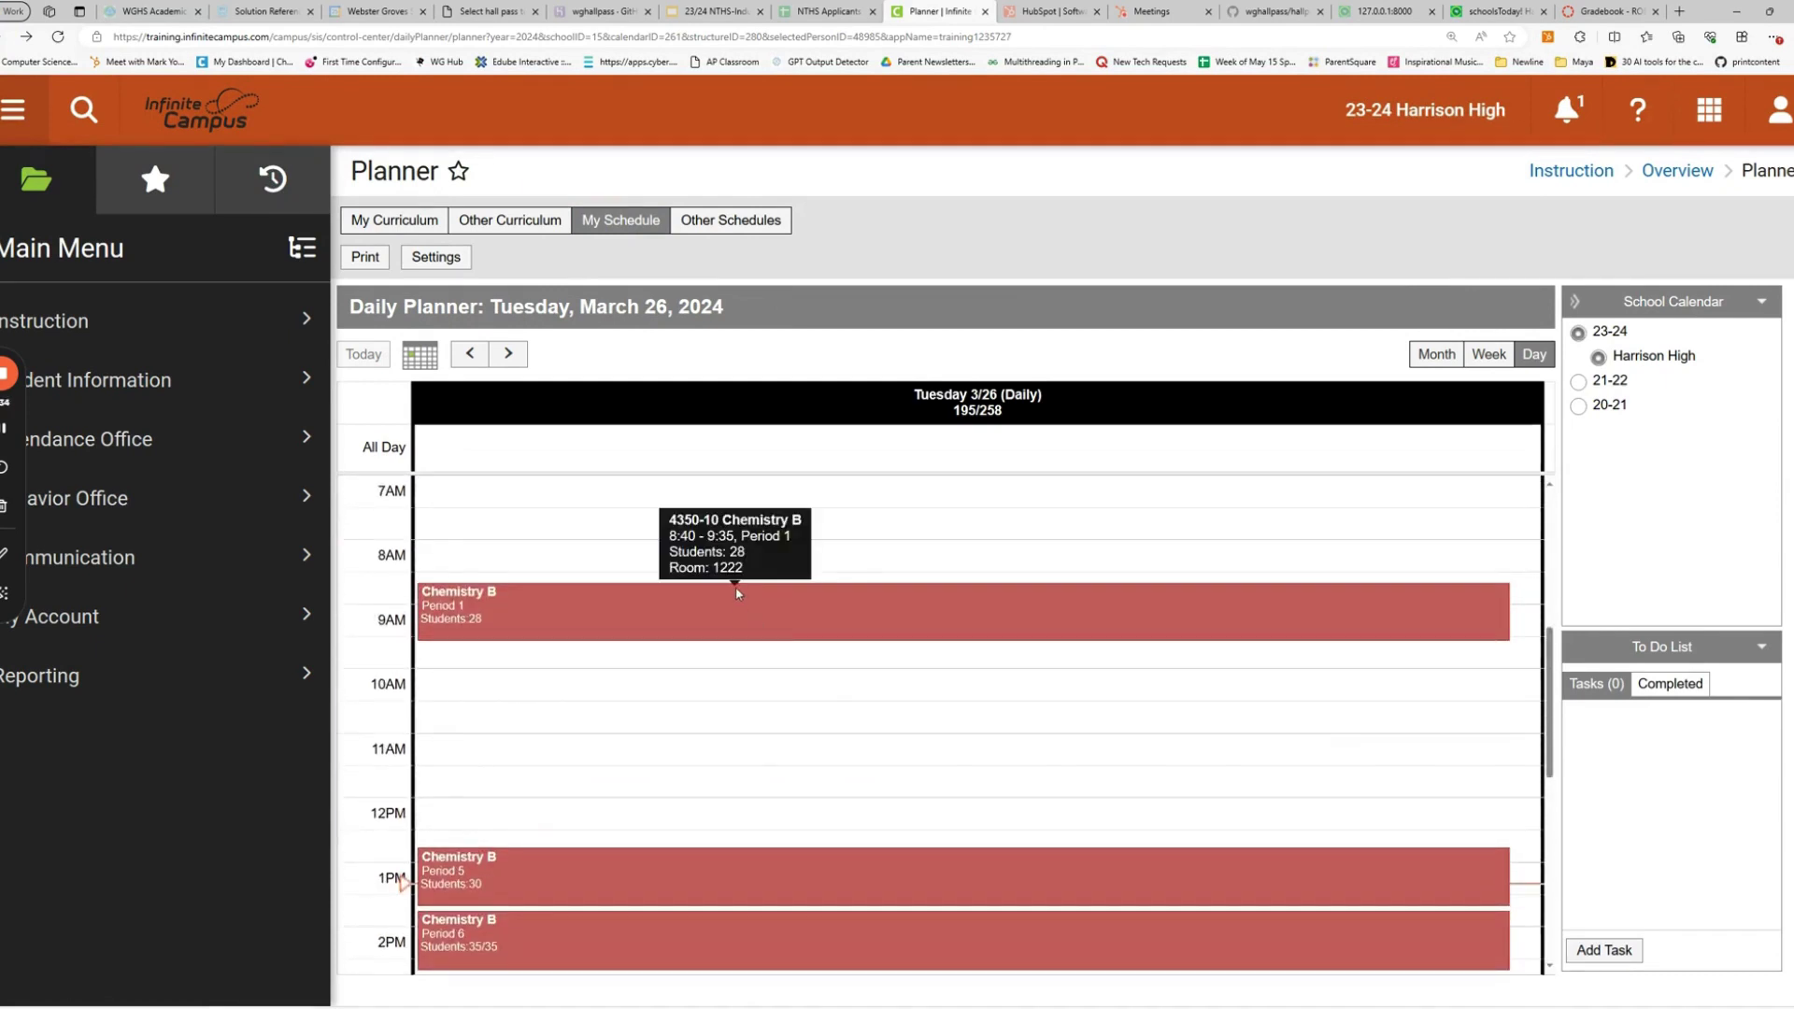
pyautogui.click(714, 223)
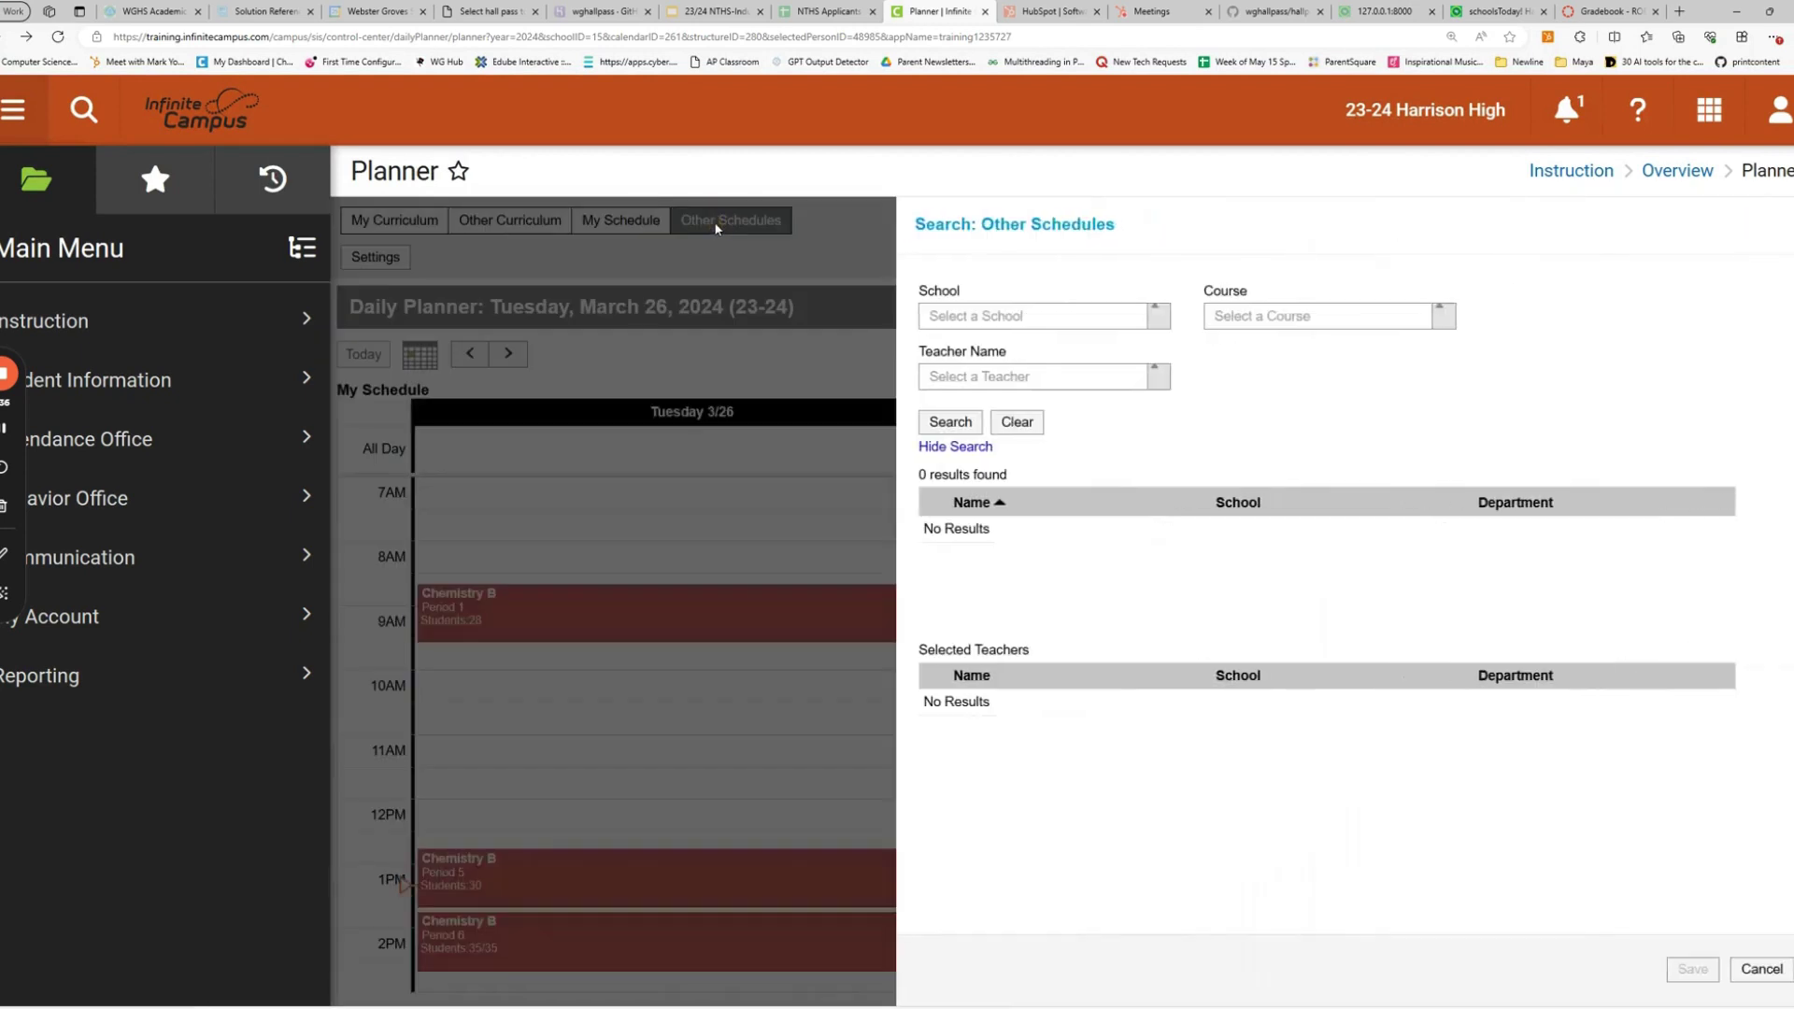
pyautogui.click(1161, 390)
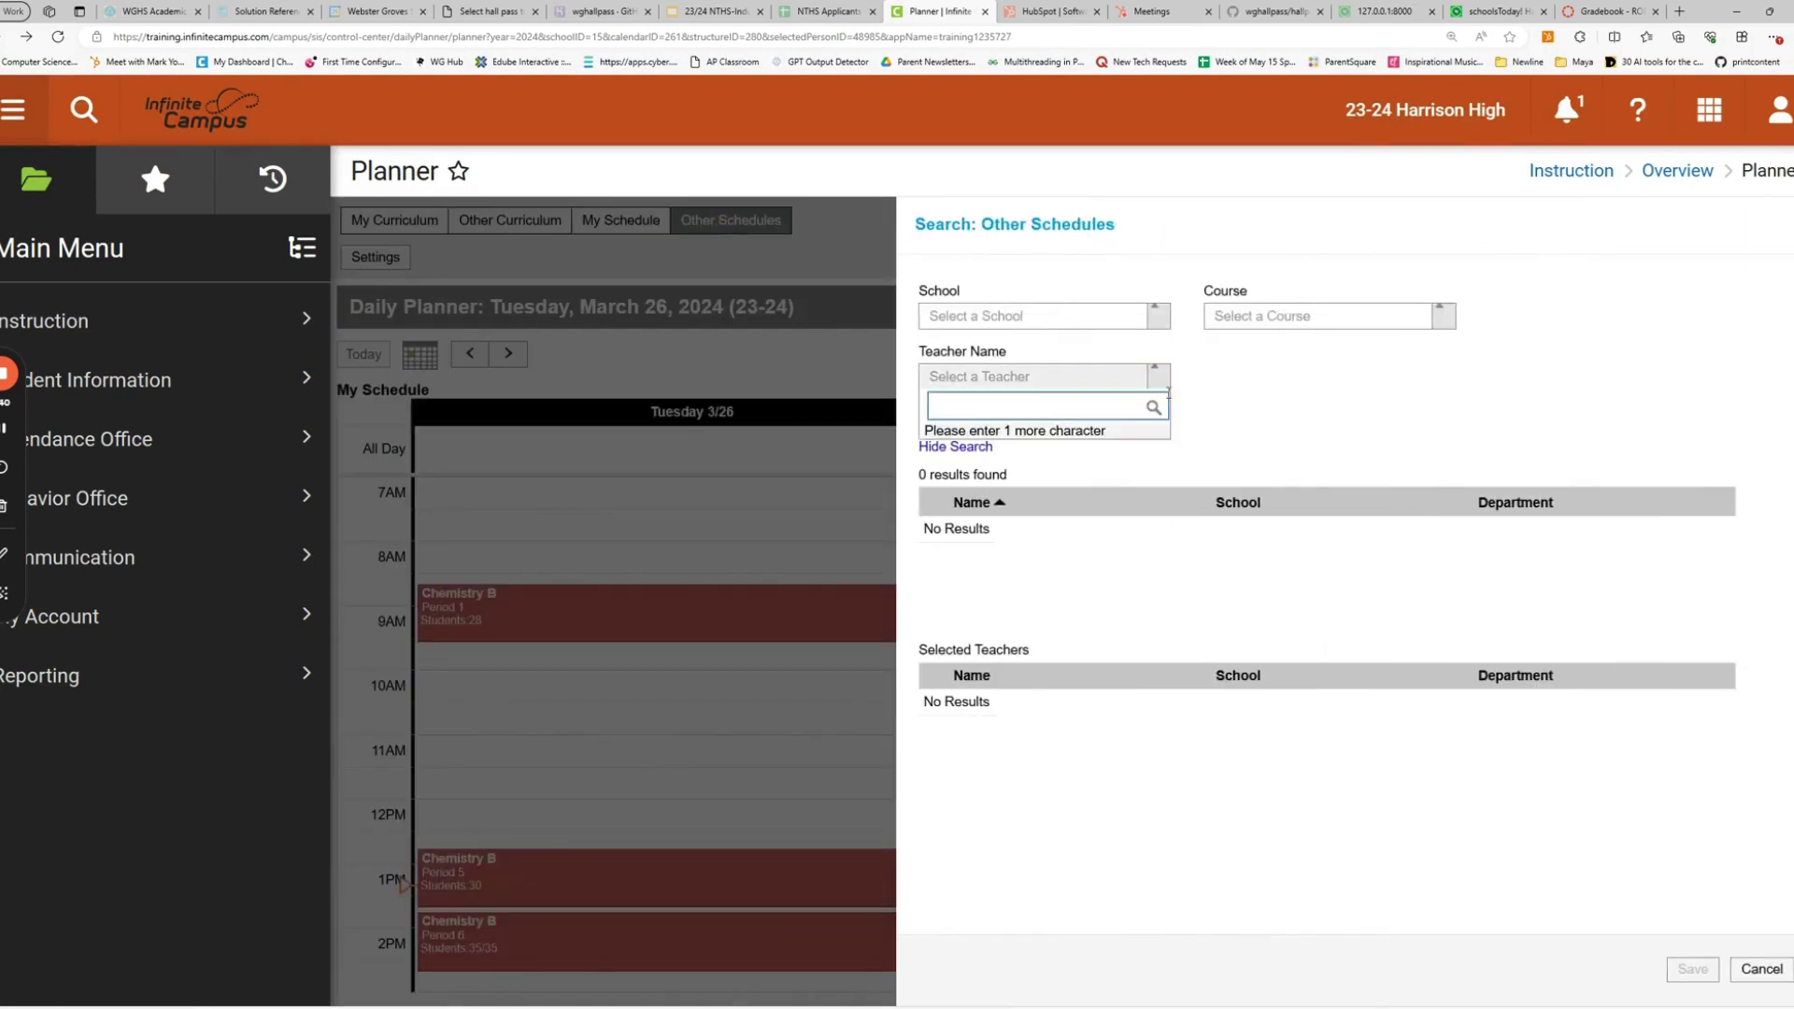
pyautogui.click(1246, 376)
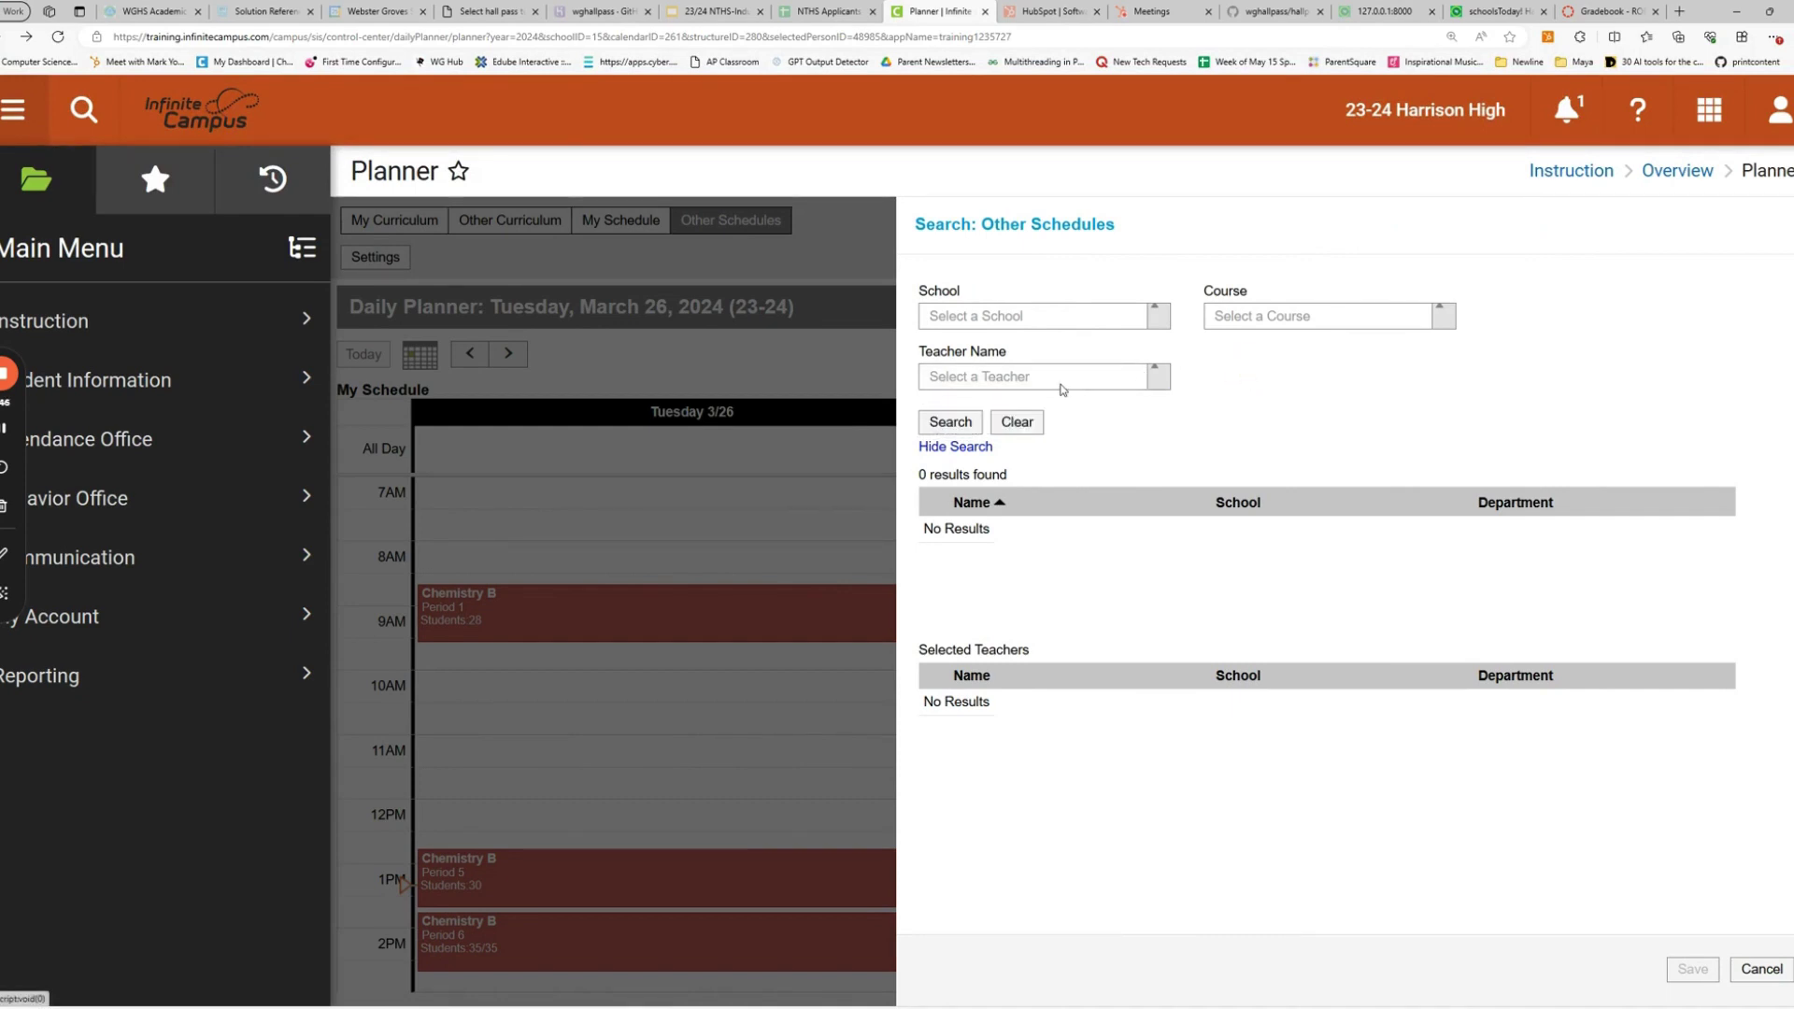
pyautogui.click(1757, 972)
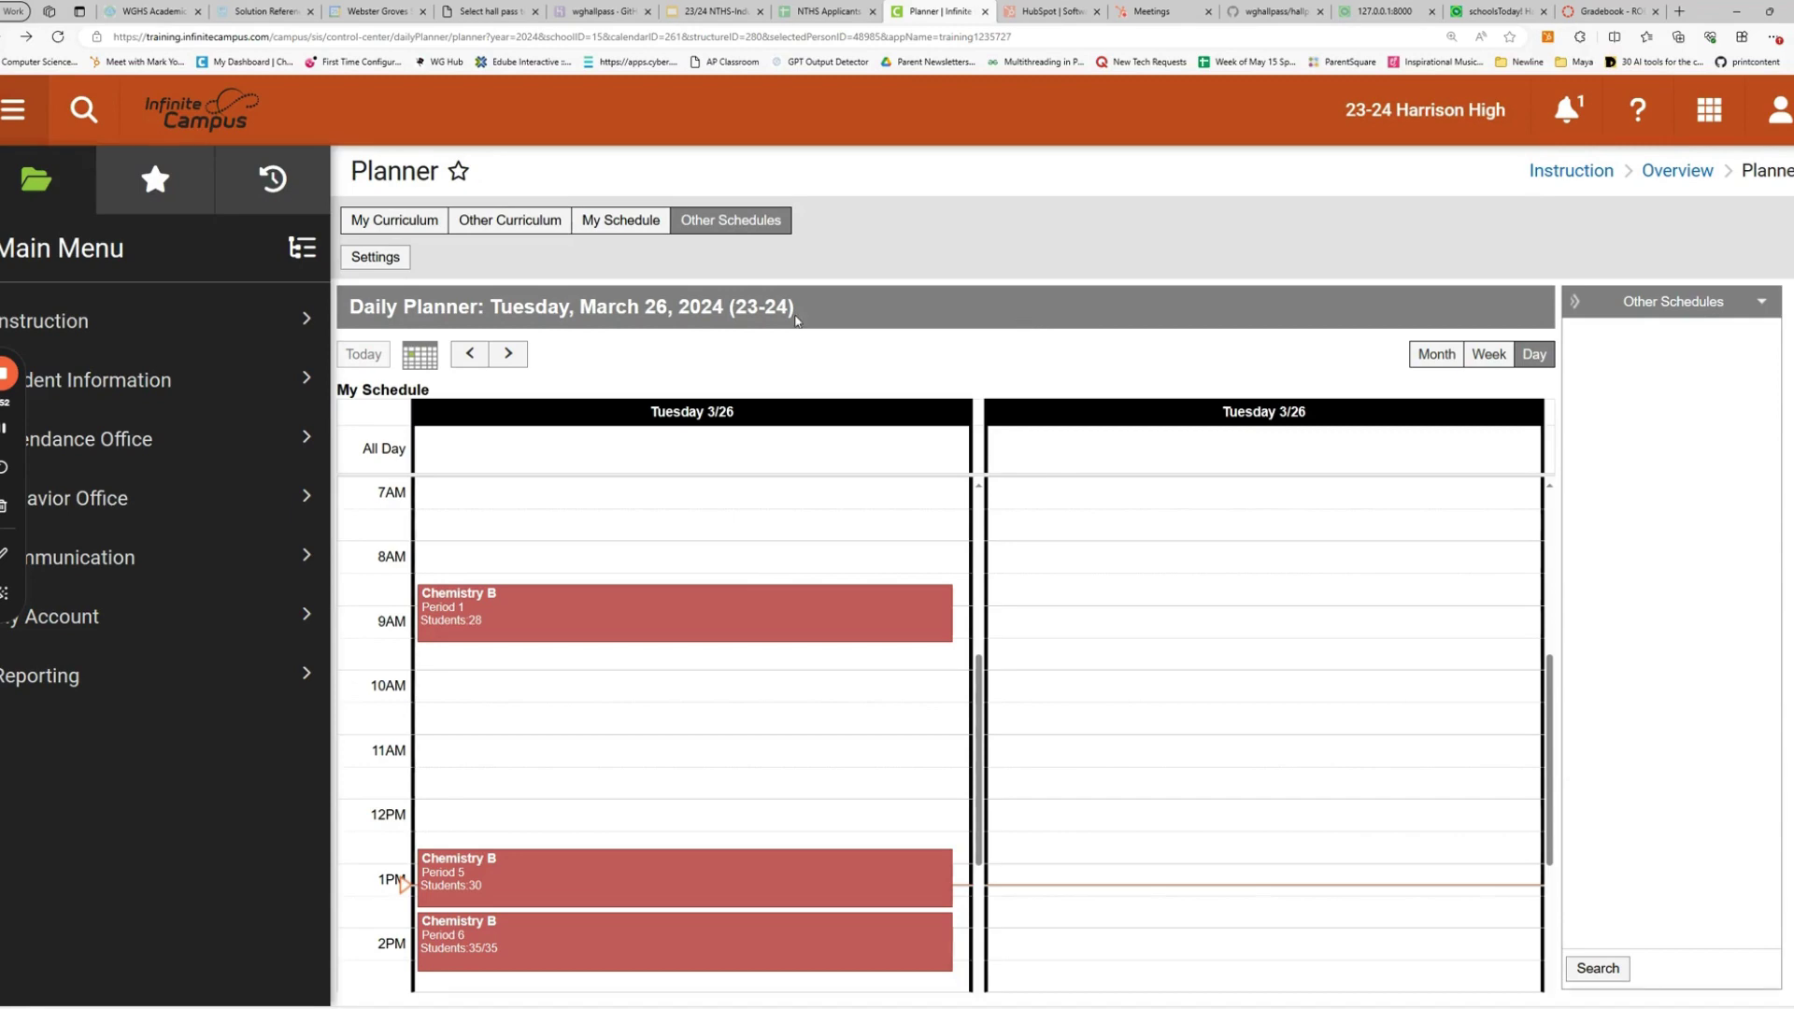
pyautogui.click(379, 257)
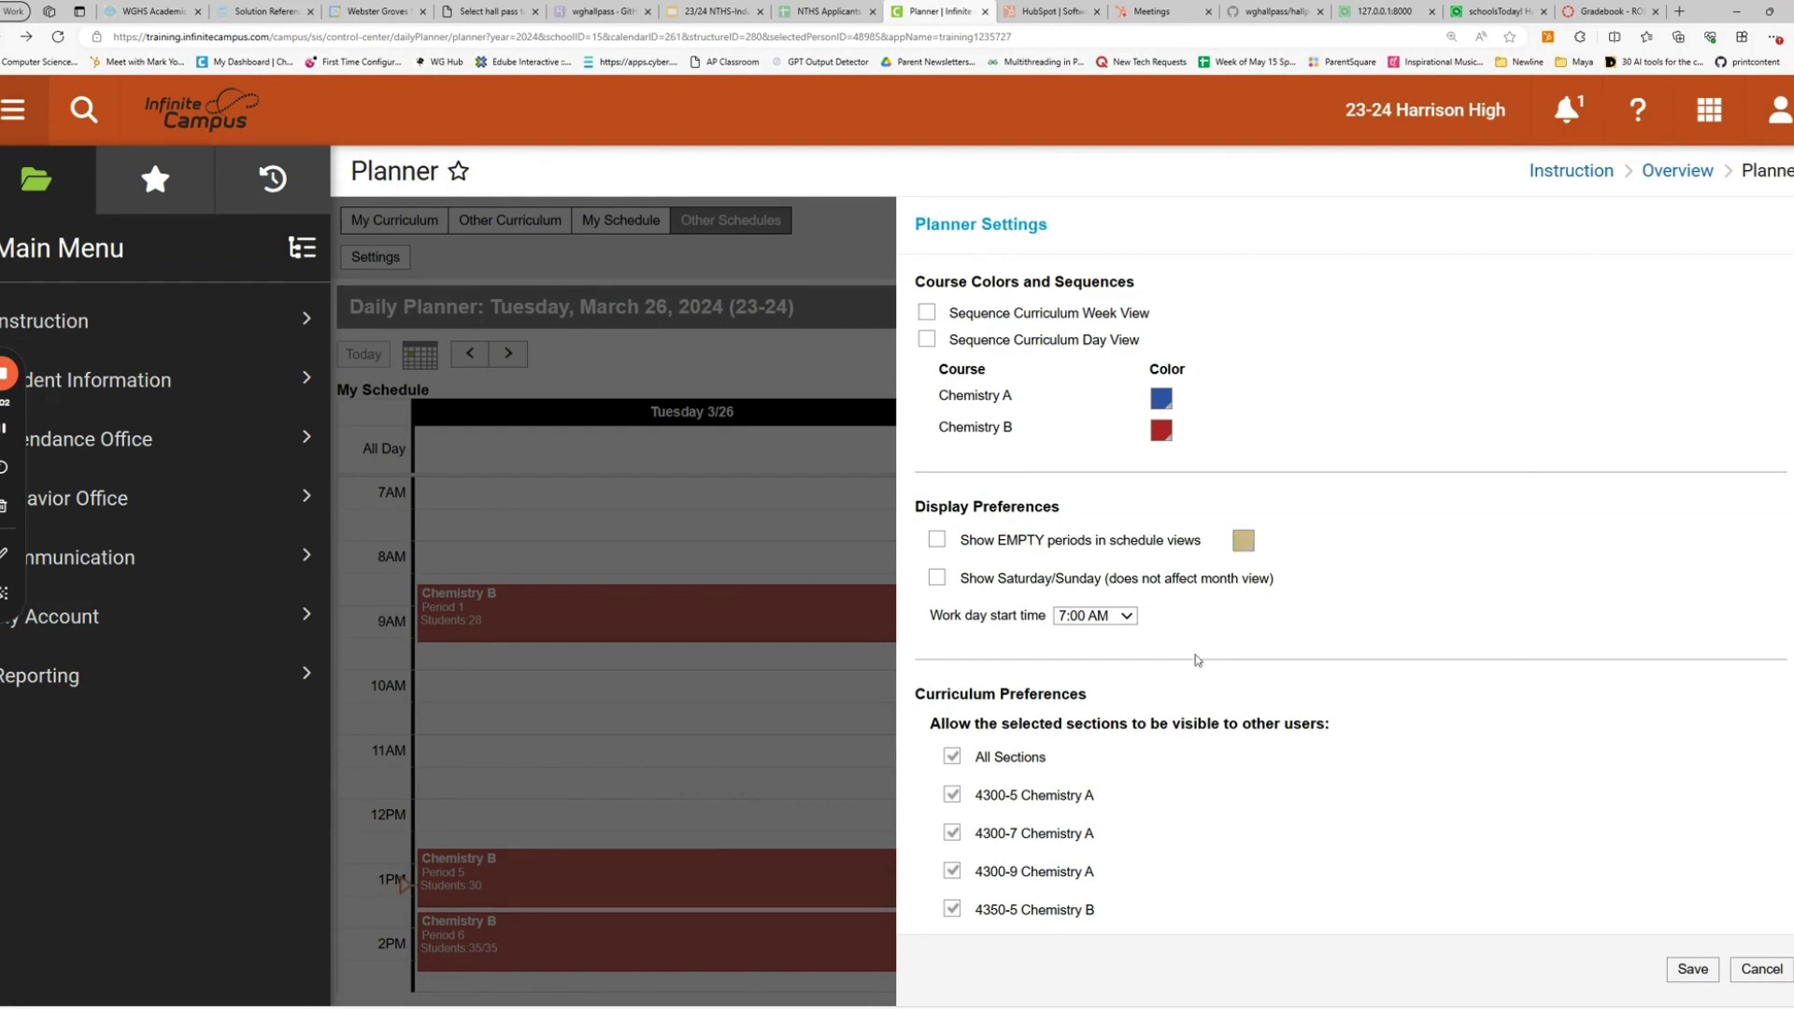
pyautogui.scroll(-1, 1142, 856)
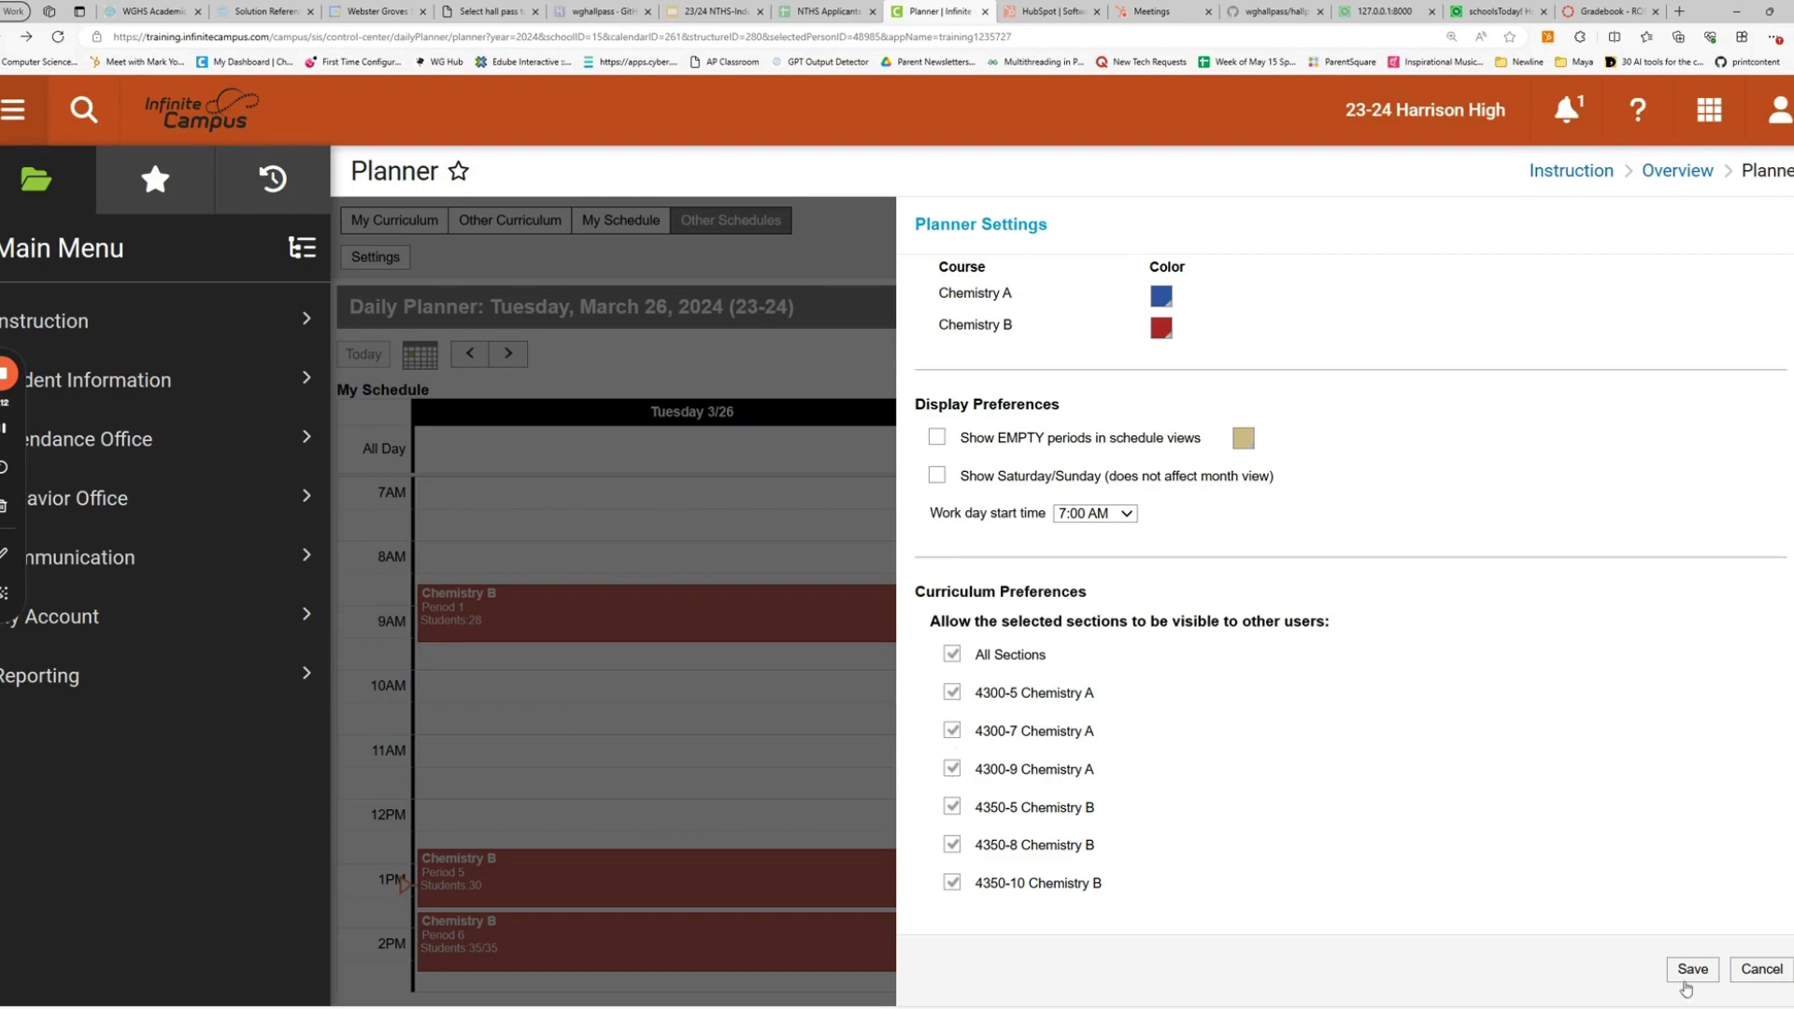
pyautogui.click(1764, 972)
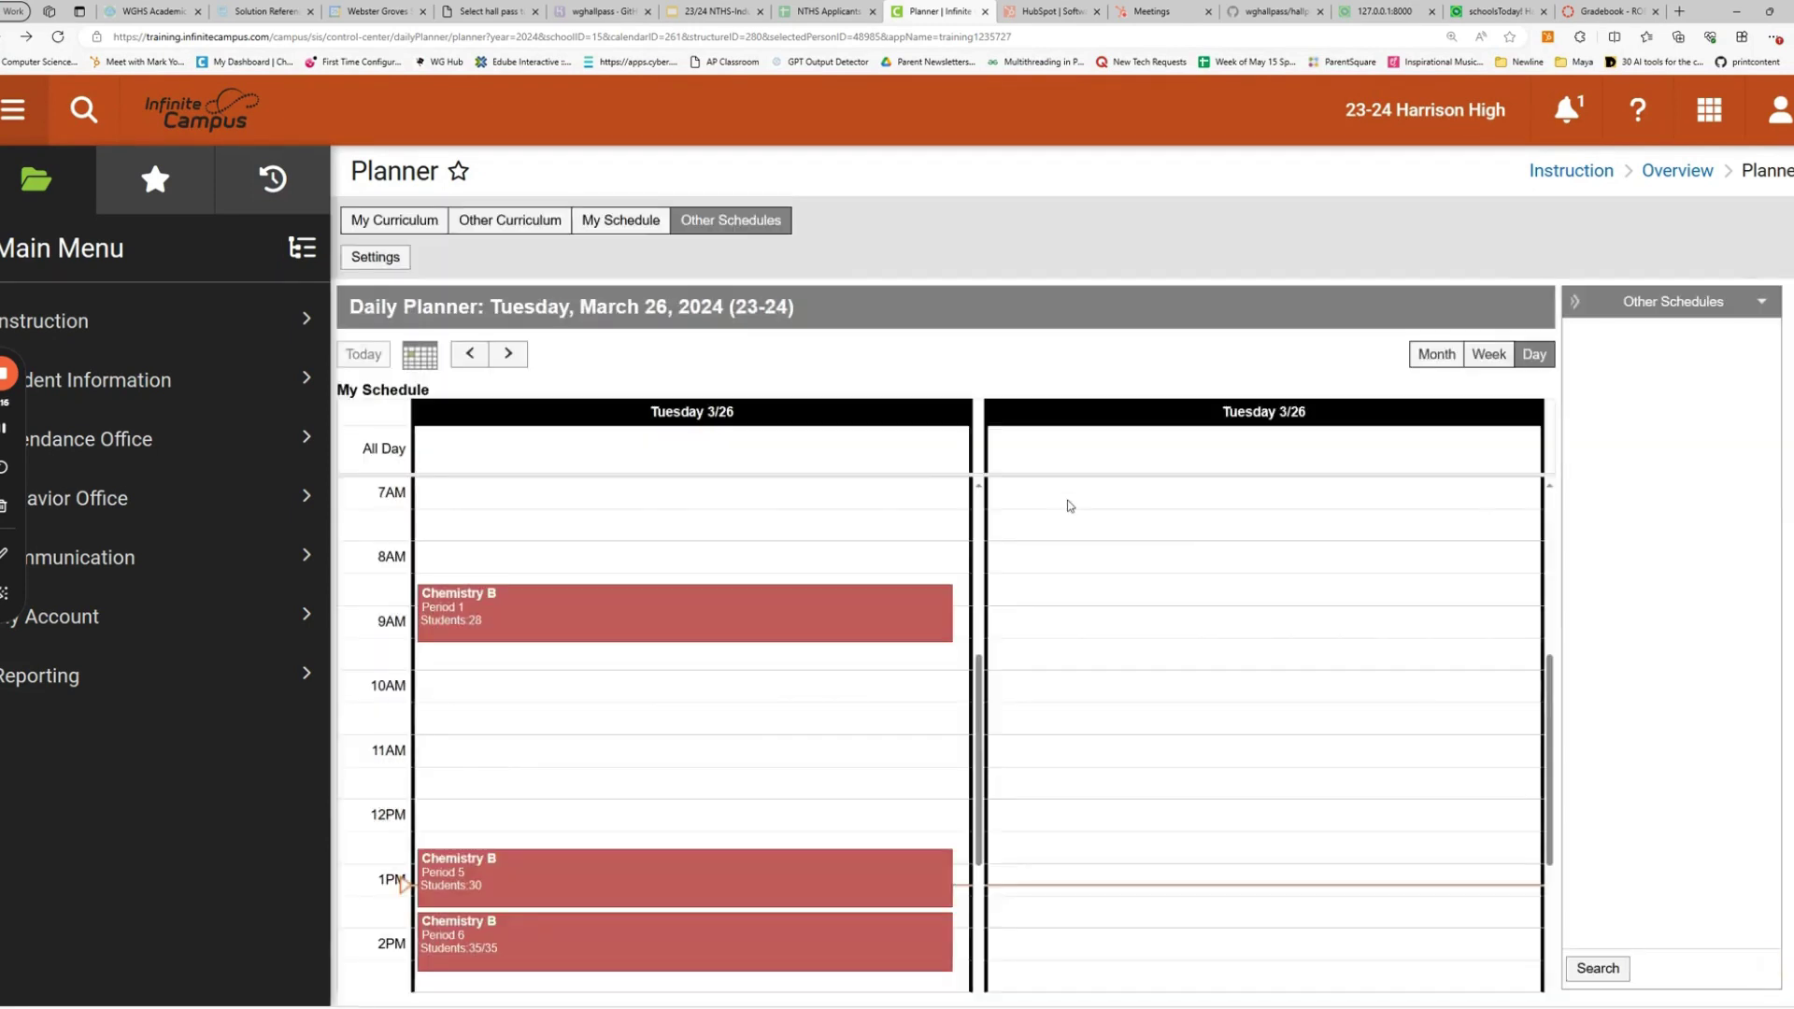